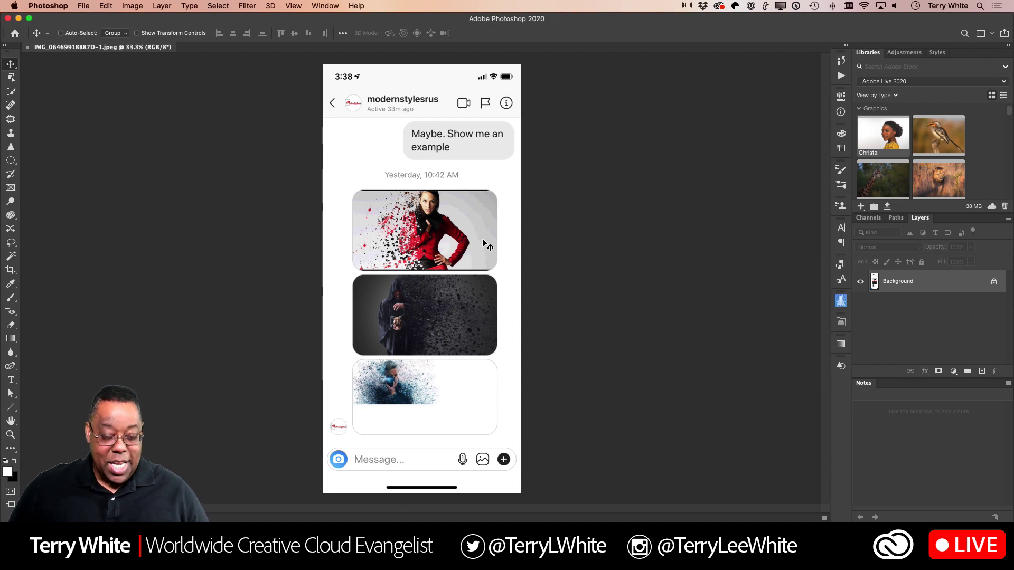
Close the reference screenshot and open the Dispersion portrait from the cloud documents.
{"action": "key", "text": "super+w"}
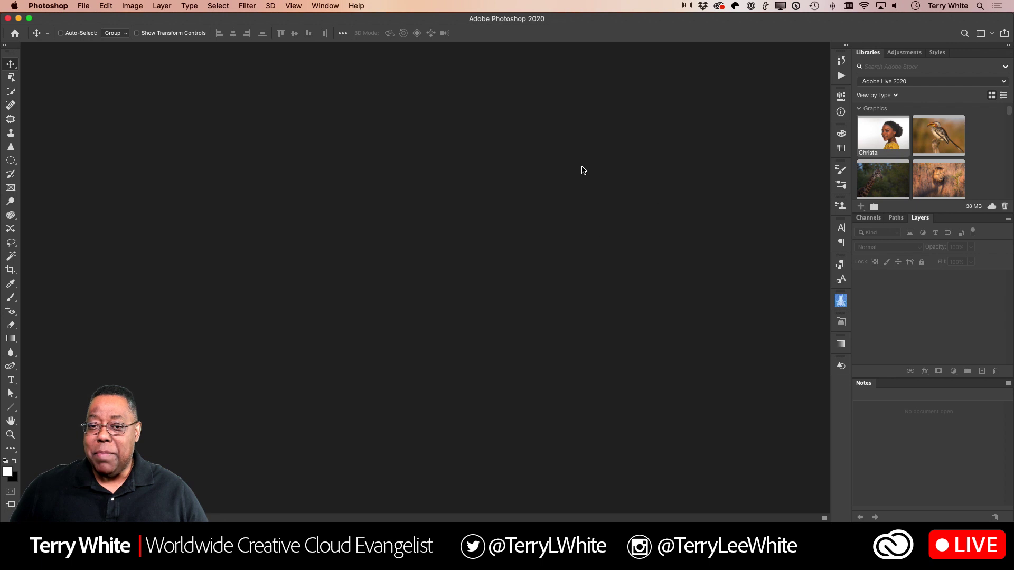
{"action": "left_click", "coordinate": [81, 7]}
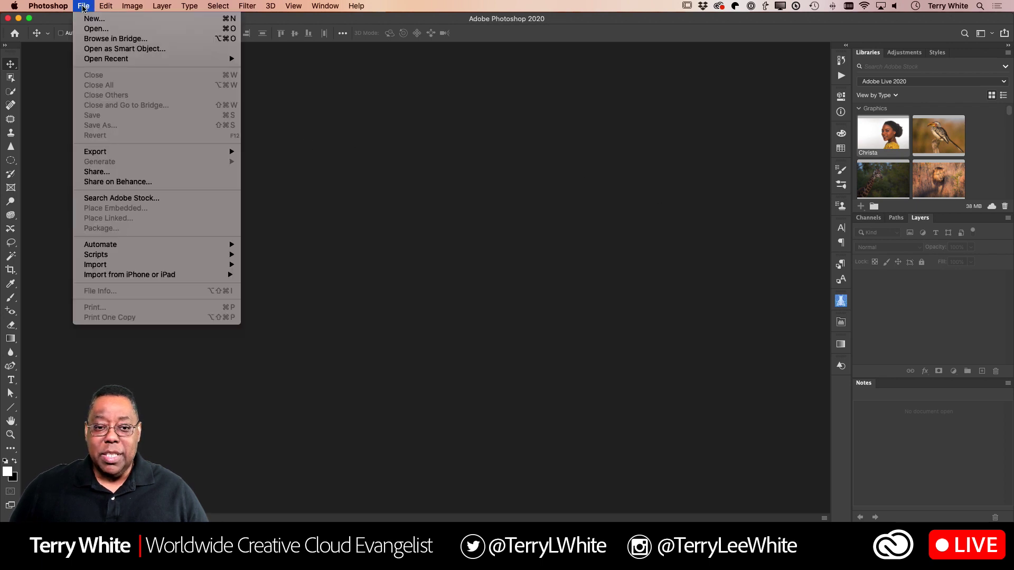
{"action": "mouse_move", "coordinate": [111, 61]}
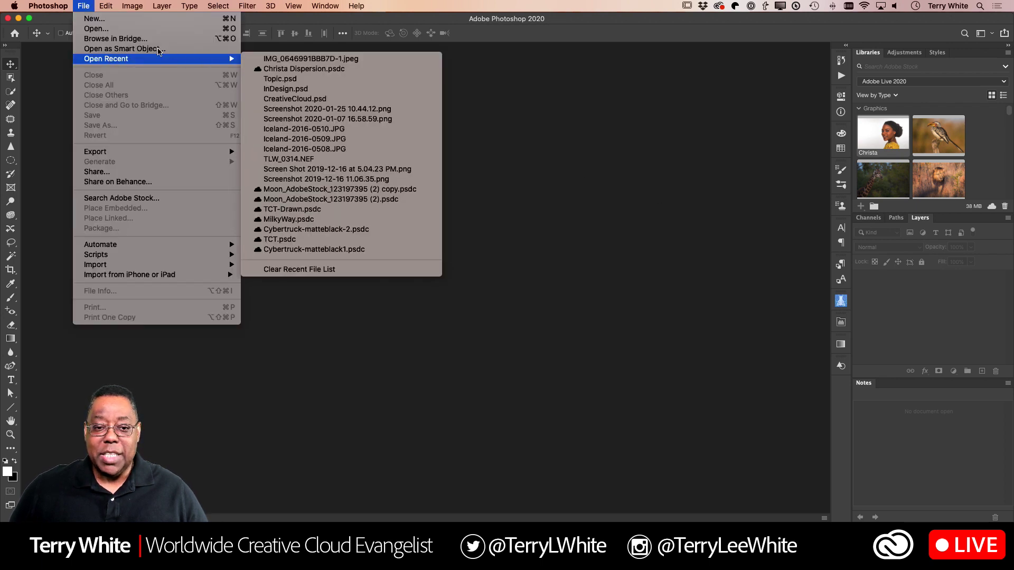
{"action": "left_click", "coordinate": [292, 163]}
{"action": "key", "text": "super+o"}
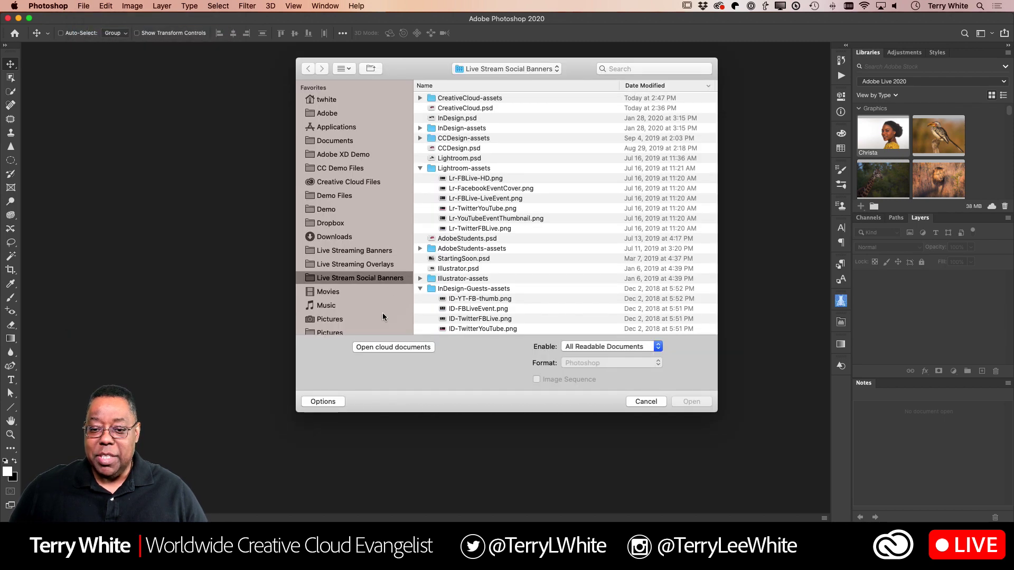
{"action": "left_click", "coordinate": [379, 349]}
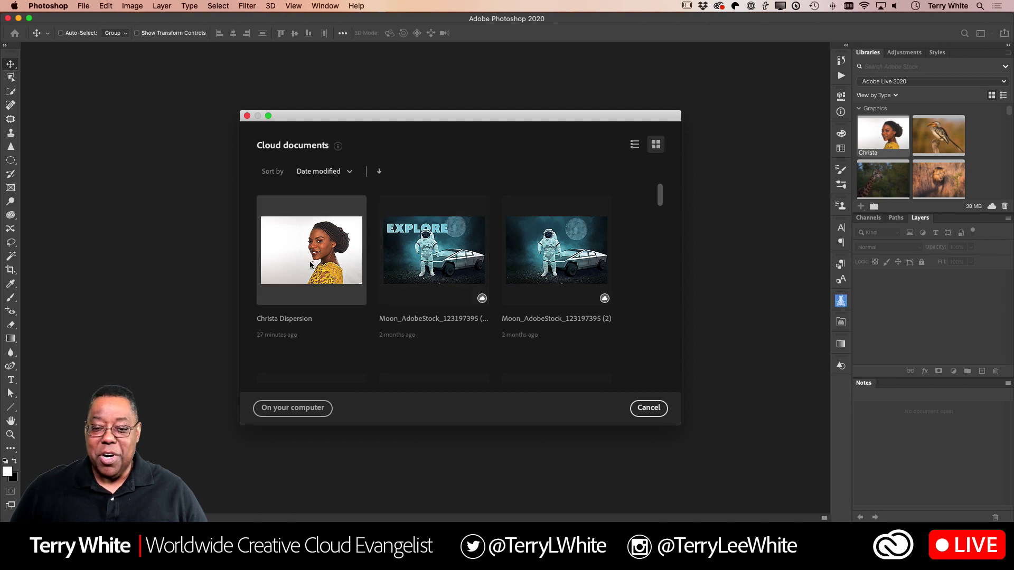
{"action": "left_click", "coordinate": [310, 265]}
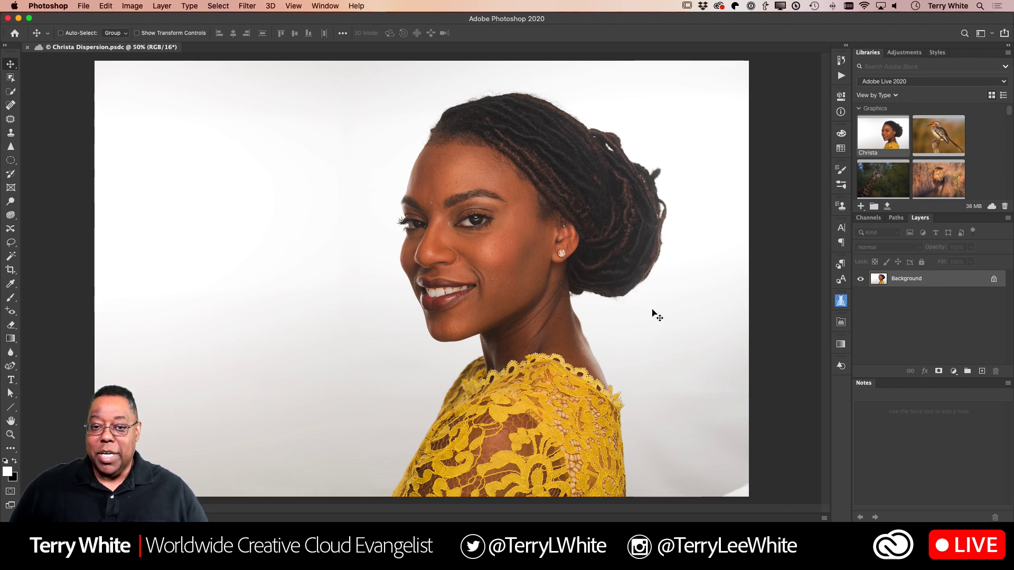
Automatically select the woman in the portrait as the subject and bring the selection into Select and Mask.
{"action": "left_click", "coordinate": [218, 6]}
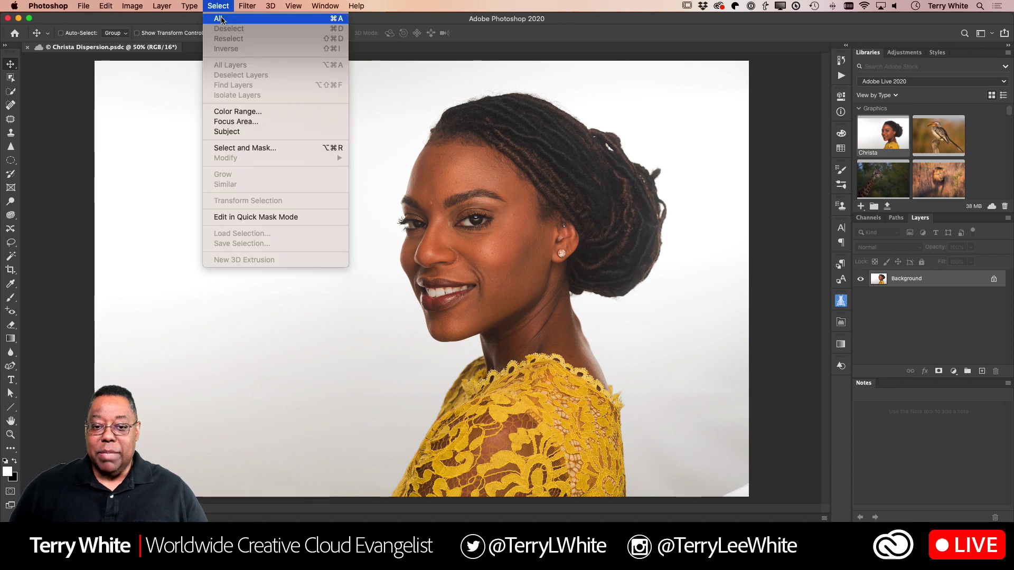
{"action": "left_click", "coordinate": [238, 132]}
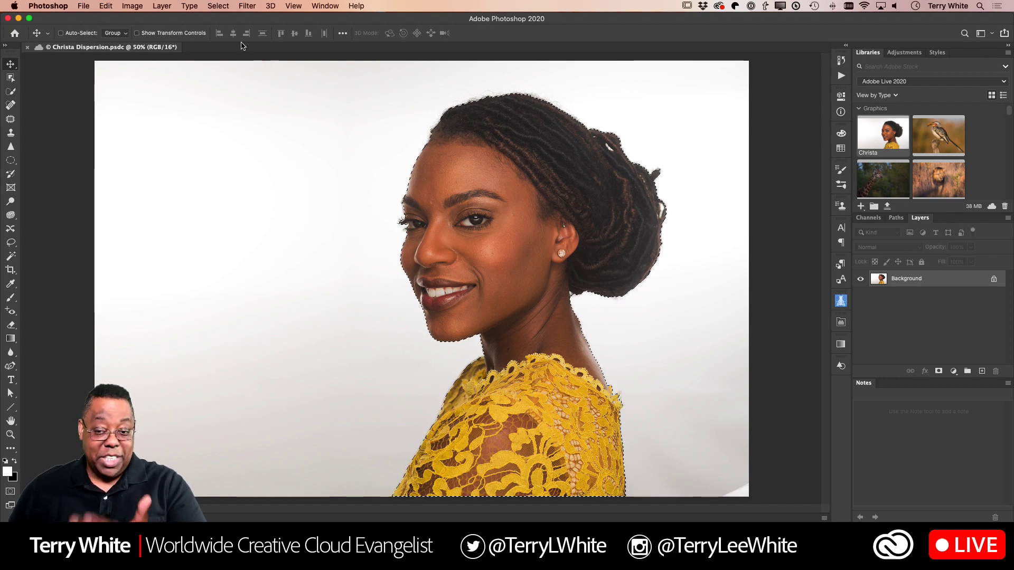
{"action": "left_click", "coordinate": [216, 6]}
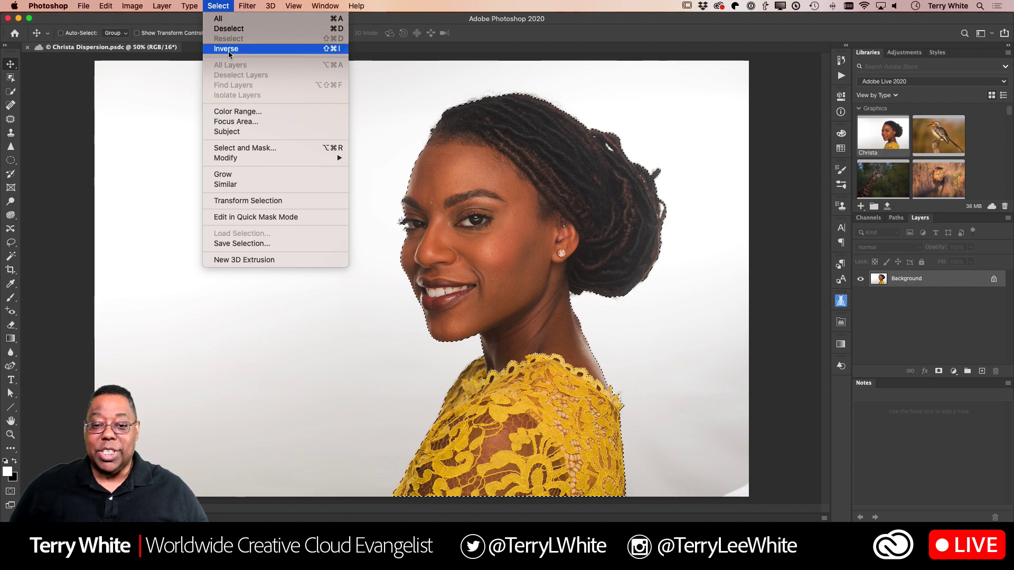
{"action": "left_click", "coordinate": [243, 150]}
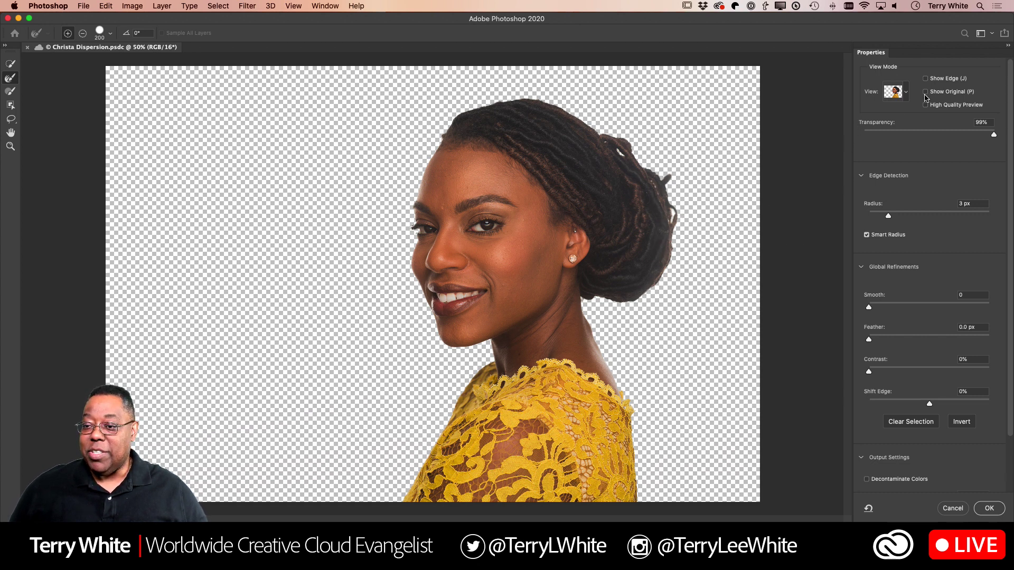
Preview the cutout with the On Black view mode and set the view to Overlay.
{"action": "left_click", "coordinate": [906, 92]}
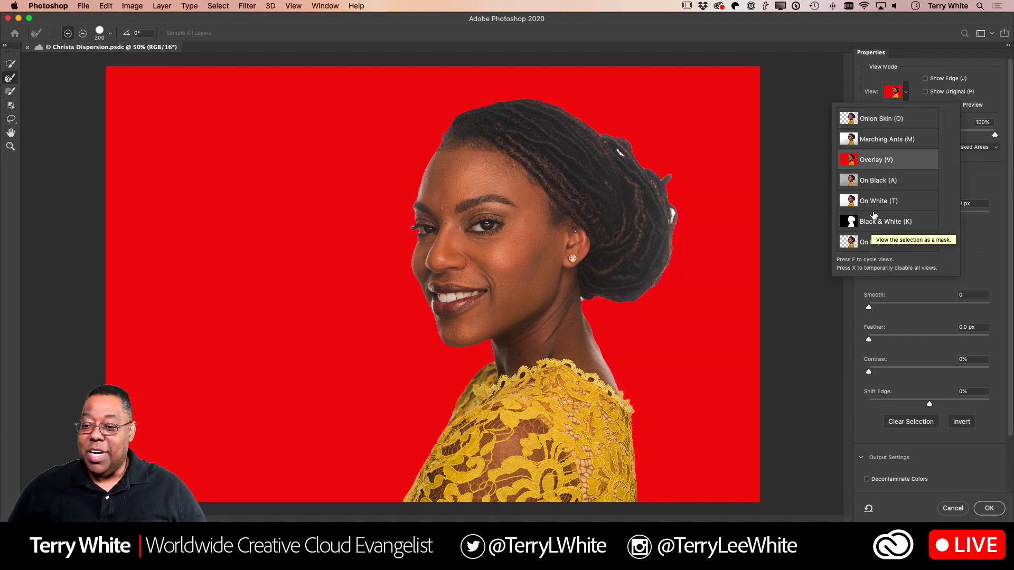
{"action": "left_click", "coordinate": [877, 181]}
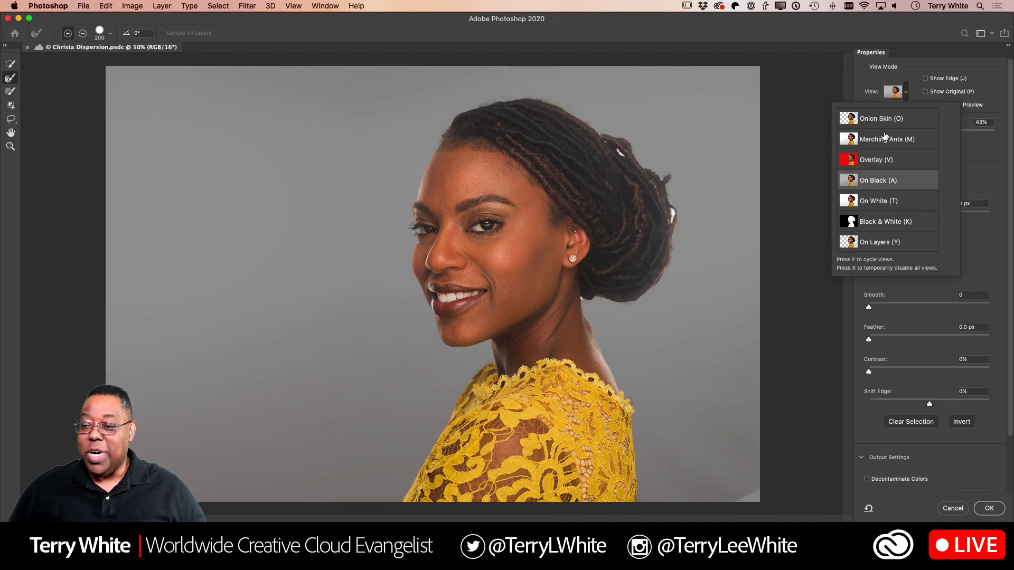
{"action": "left_click", "coordinate": [885, 160]}
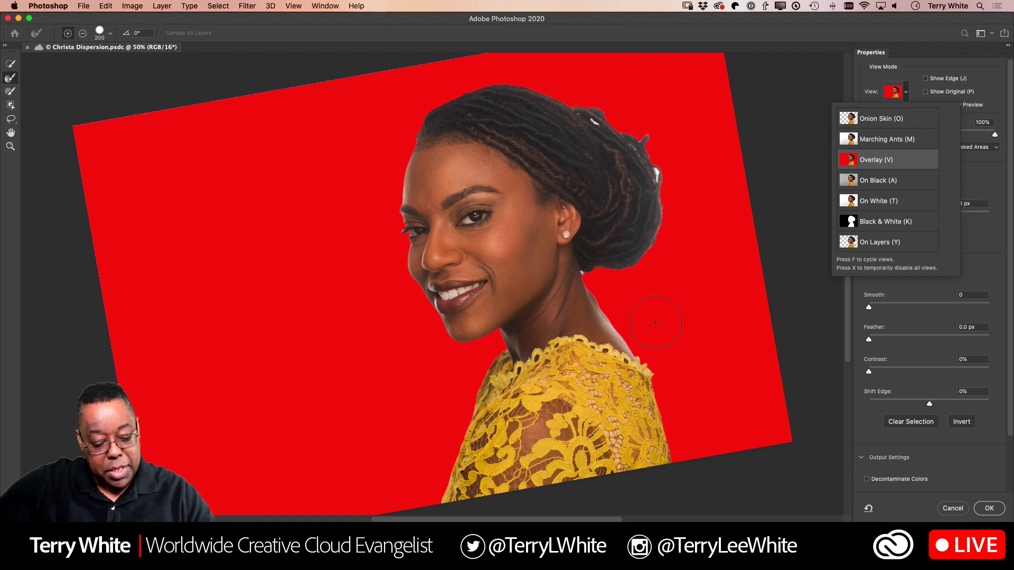
{"action": "key", "text": "Escape"}
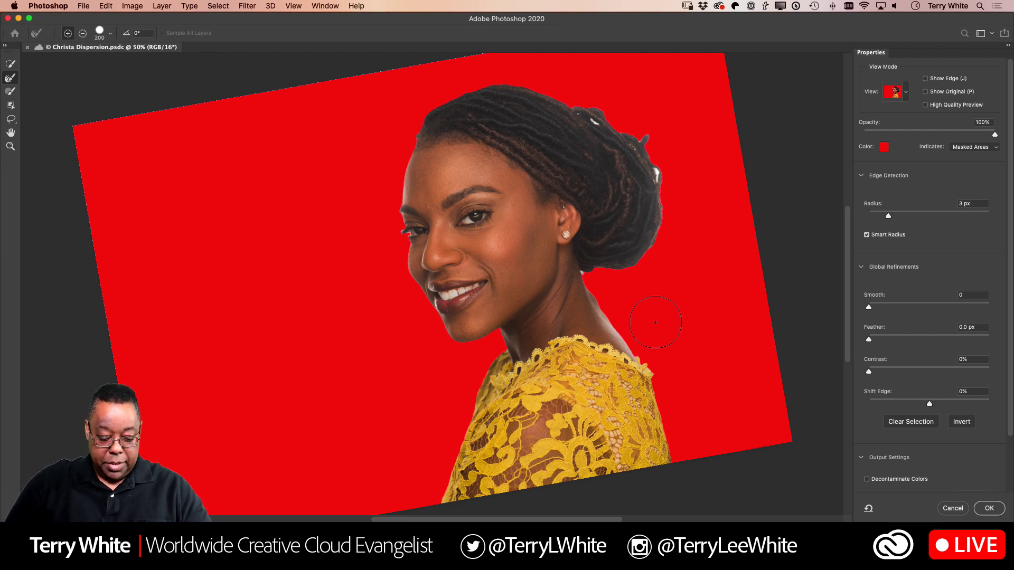
Show and hide the brush settings, cancel the save request, and leave Select and Mask without applying it.
{"action": "key", "text": "F5"}
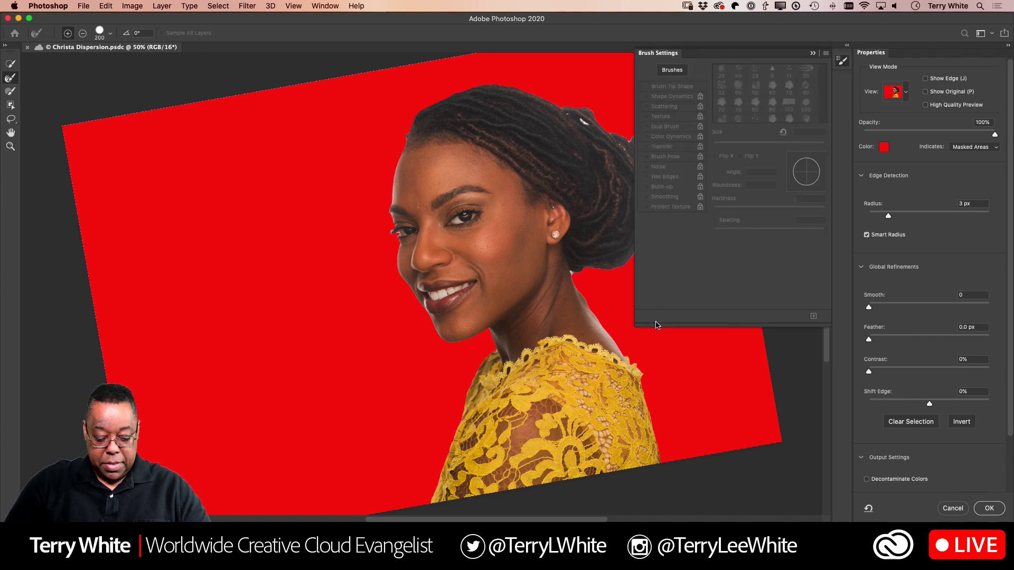
{"action": "key", "text": "F5"}
{"action": "key", "text": "super+s"}
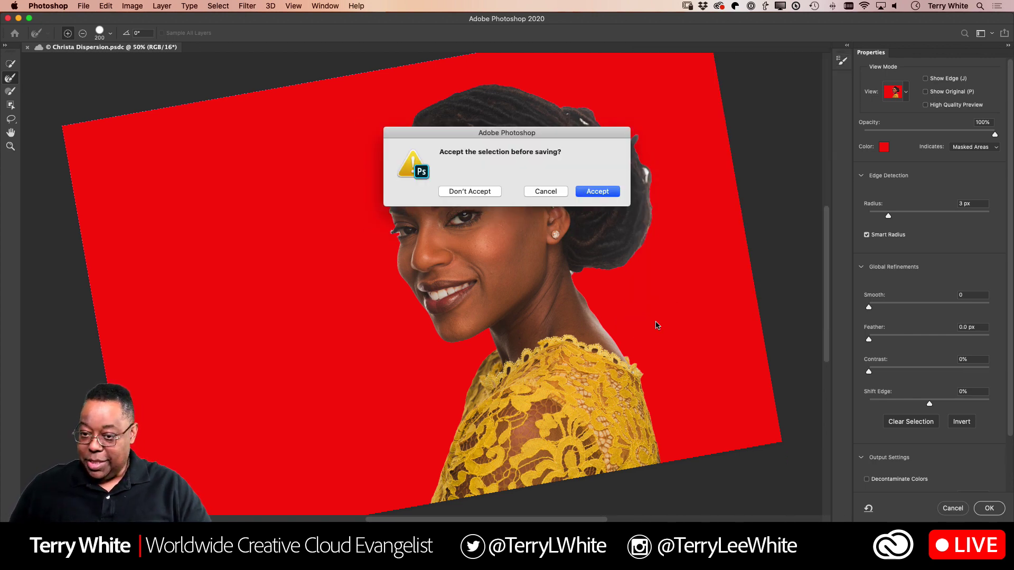
{"action": "left_click", "coordinate": [546, 191]}
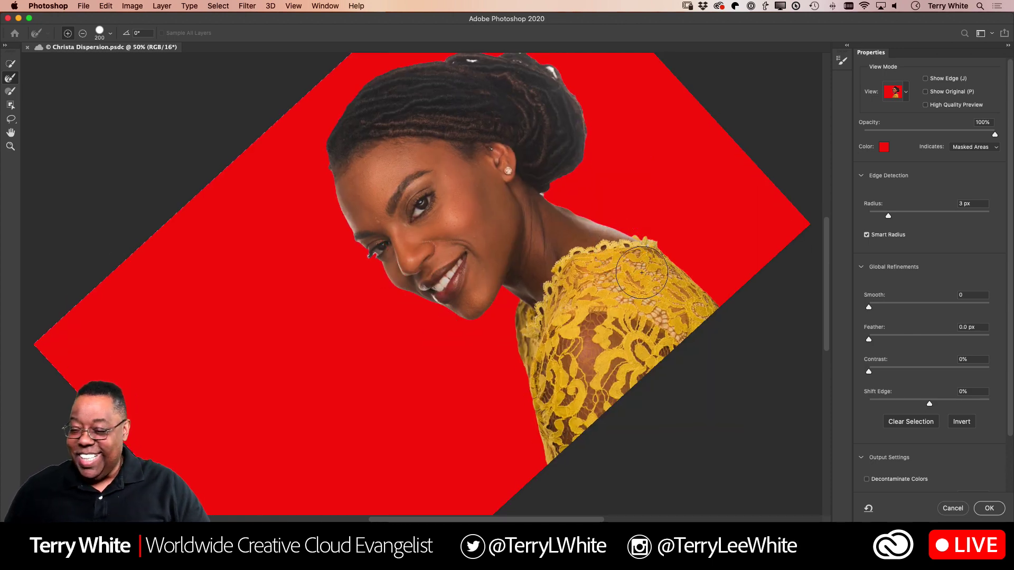
{"action": "left_click", "coordinate": [953, 509]}
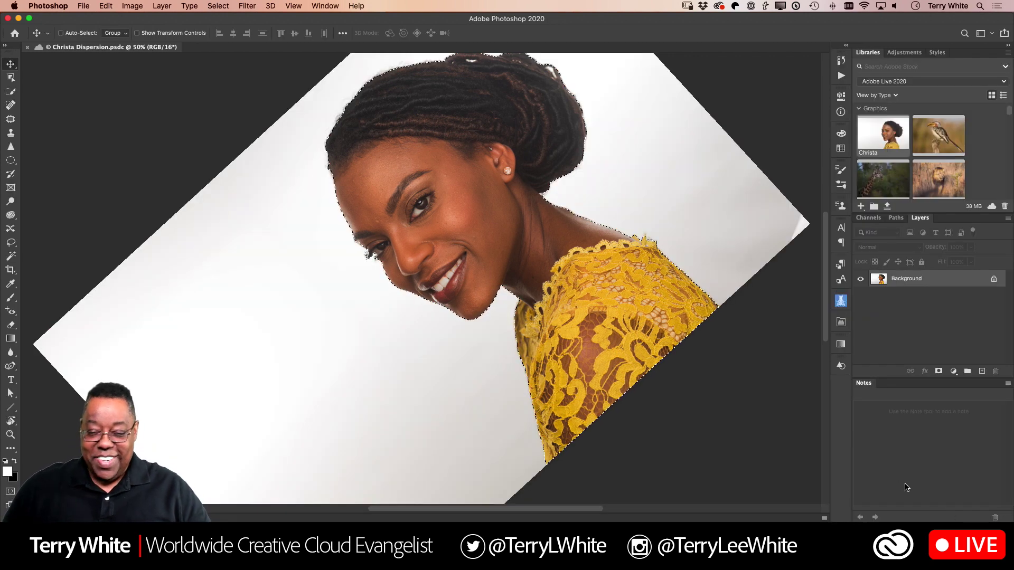
Clear the selection, then close the rotated portrait document and reopen it from the recent files.
{"action": "left_click", "coordinate": [81, 6]}
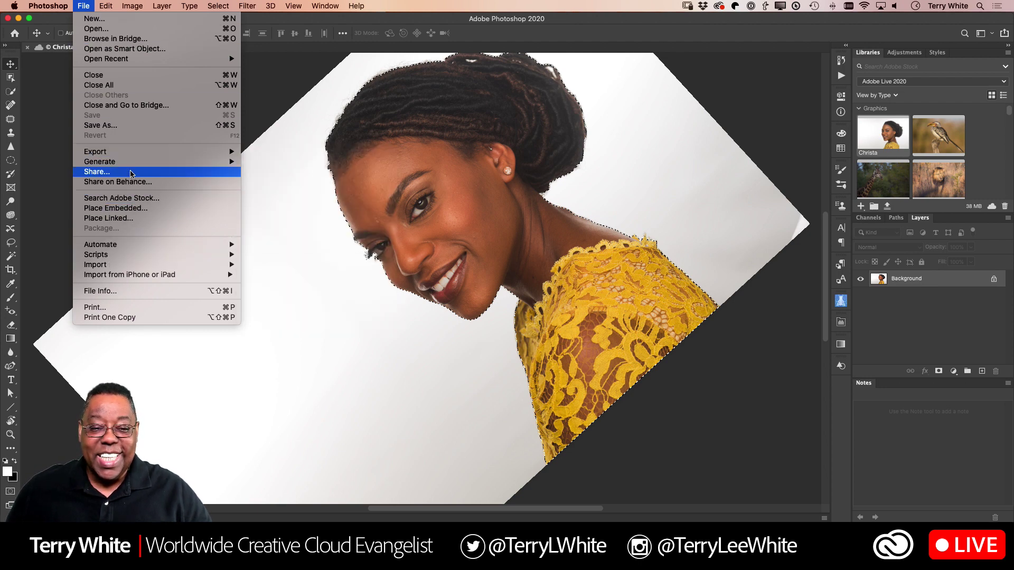
{"action": "left_click", "coordinate": [121, 5]}
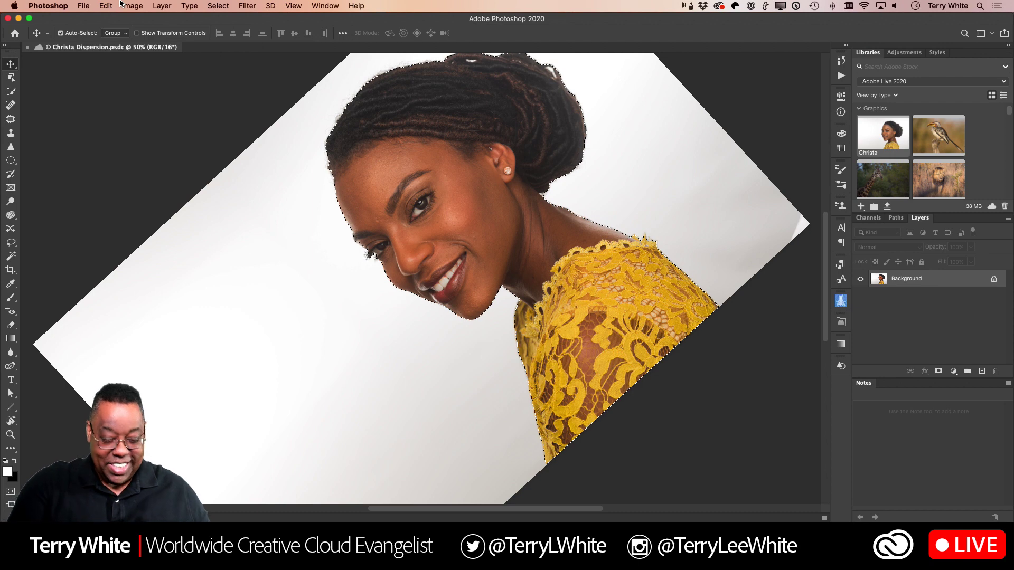
{"action": "key", "text": "super+d"}
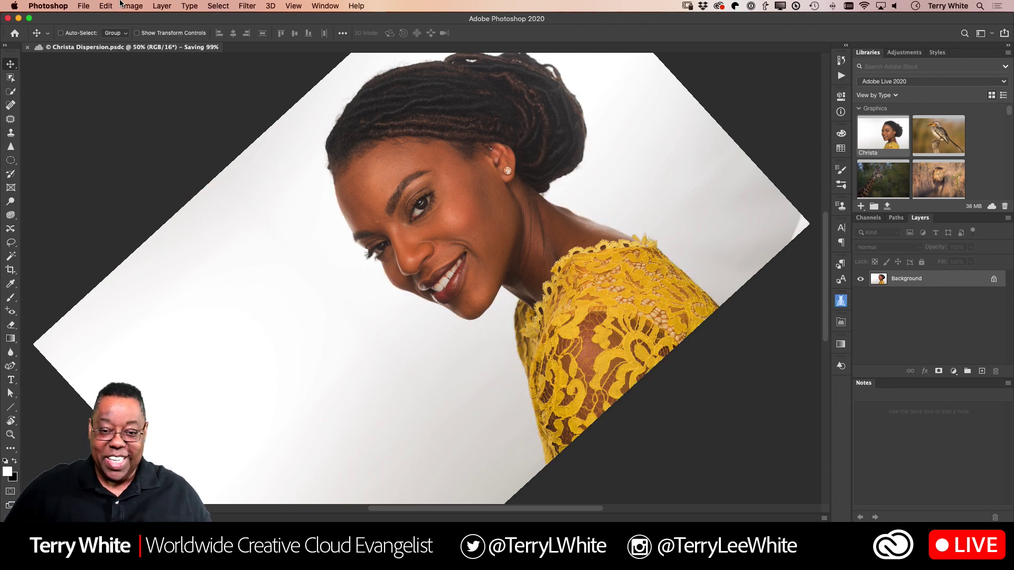
{"action": "key", "text": "super+w"}
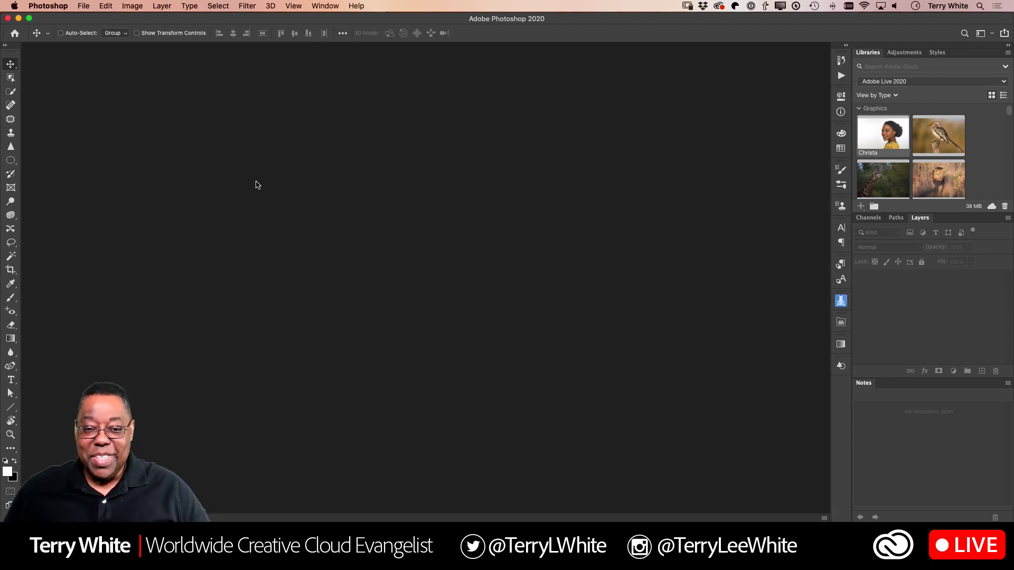
{"action": "left_click", "coordinate": [77, 5]}
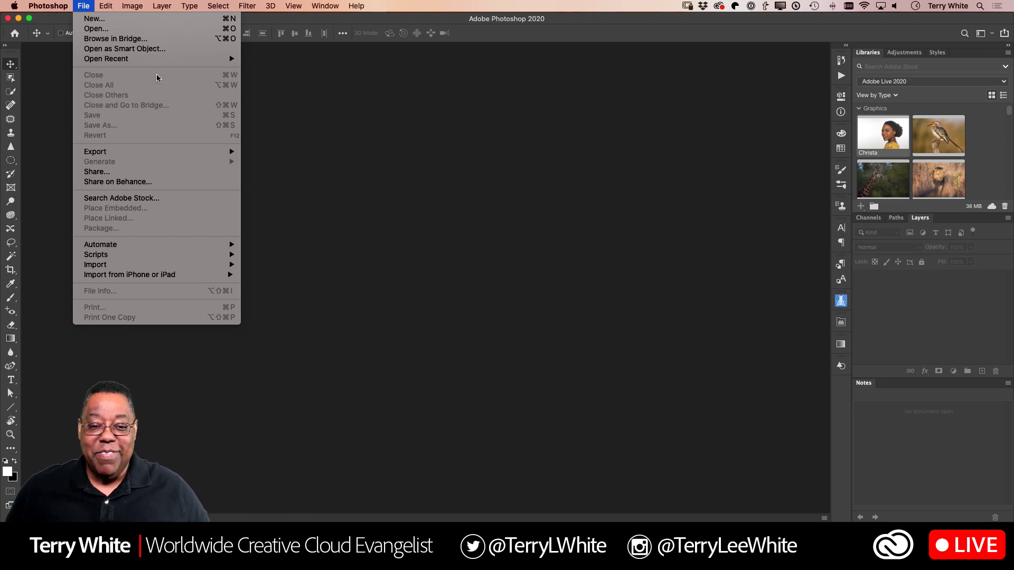
{"action": "mouse_move", "coordinate": [161, 60]}
{"action": "left_click", "coordinate": [288, 59]}
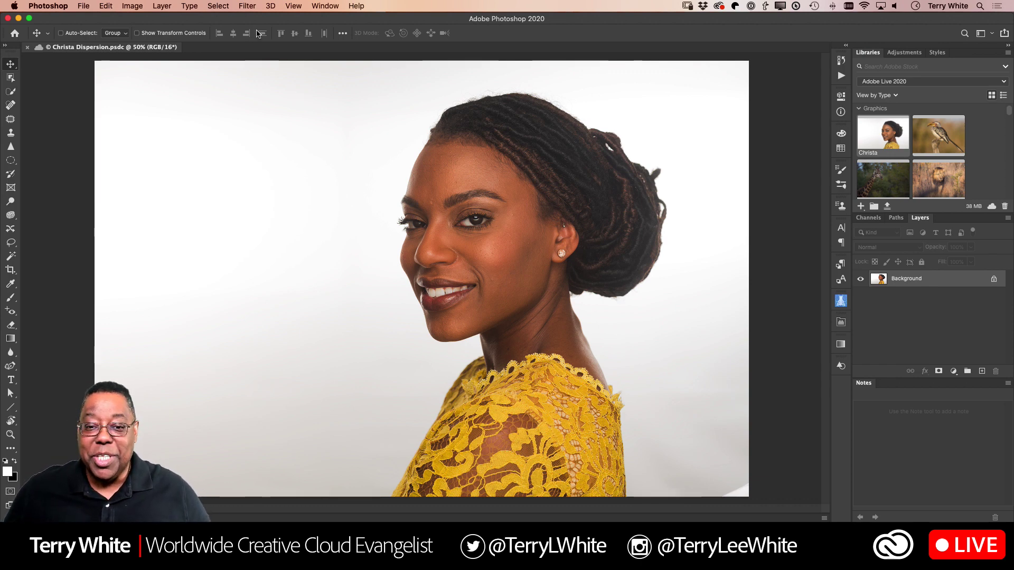
Select the woman with the automatic Subject selection and start Select and Mask on it.
{"action": "left_click", "coordinate": [217, 7]}
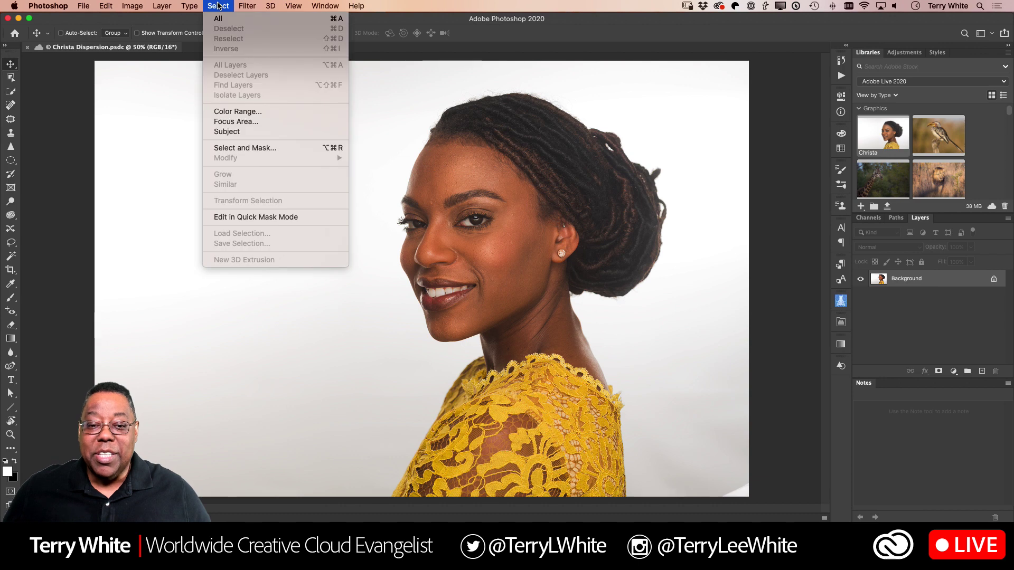
{"action": "left_click", "coordinate": [232, 136]}
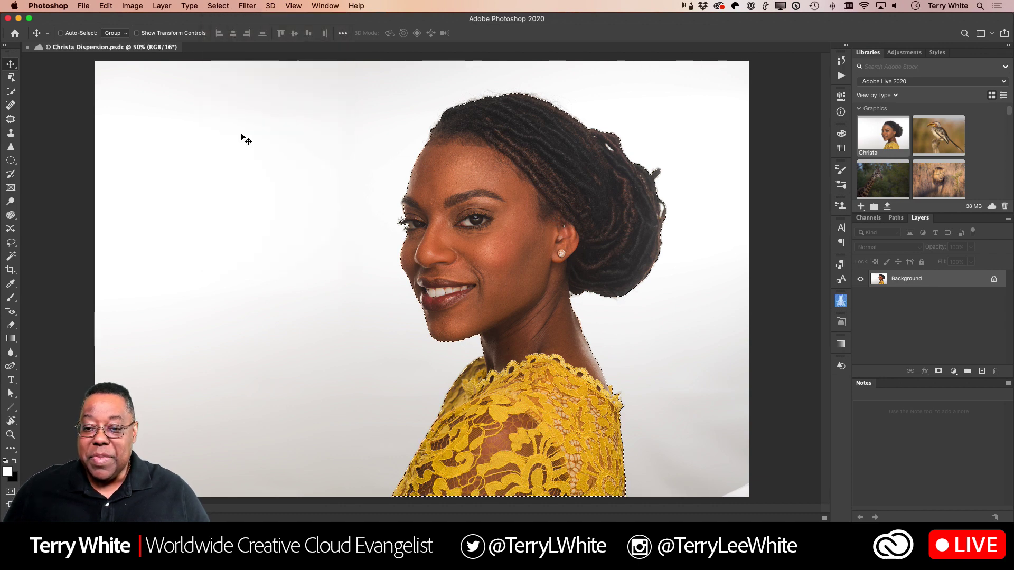
{"action": "left_click", "coordinate": [232, 8]}
{"action": "left_click", "coordinate": [230, 6]}
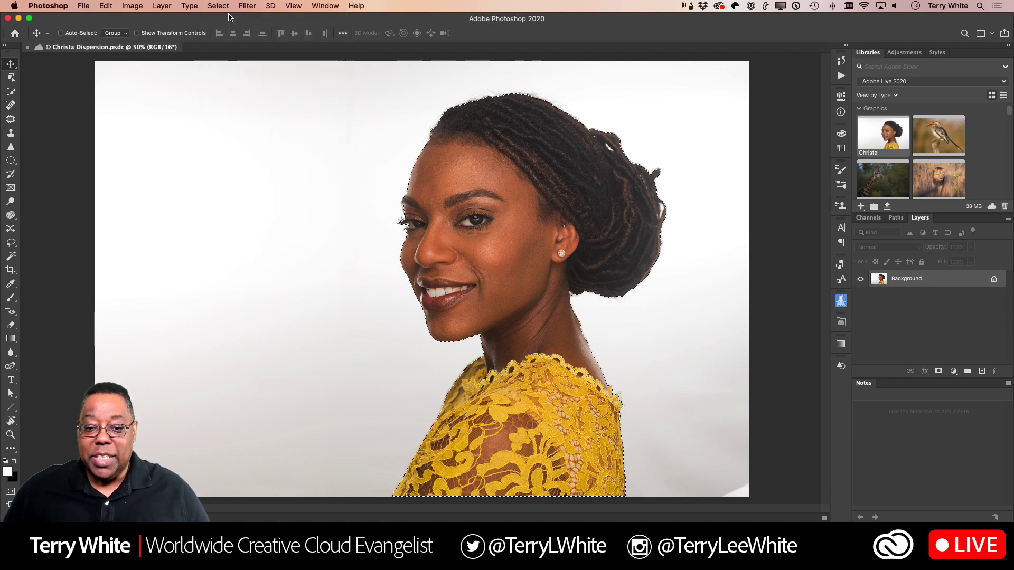
{"action": "left_click", "coordinate": [229, 6]}
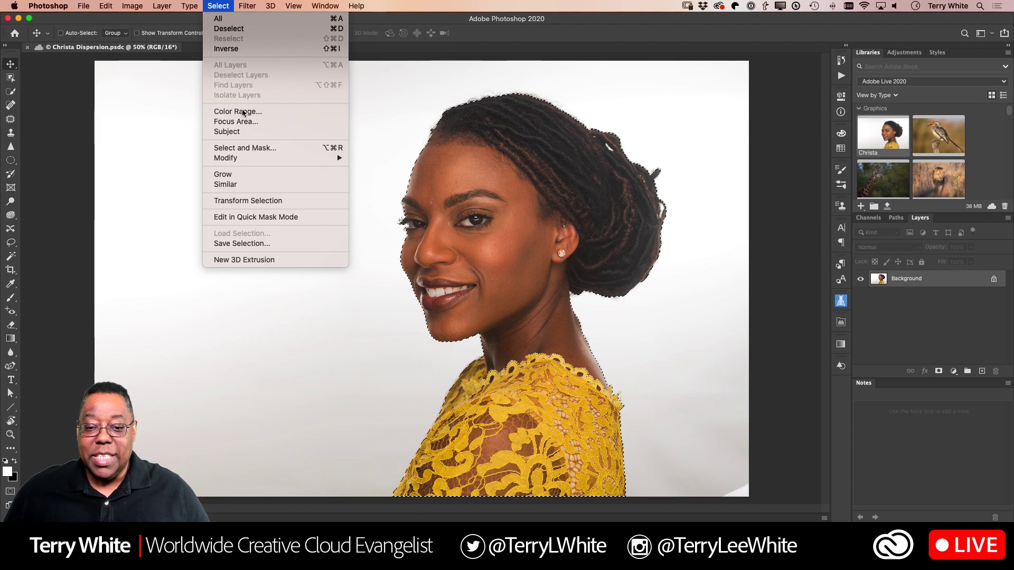
{"action": "left_click", "coordinate": [249, 148]}
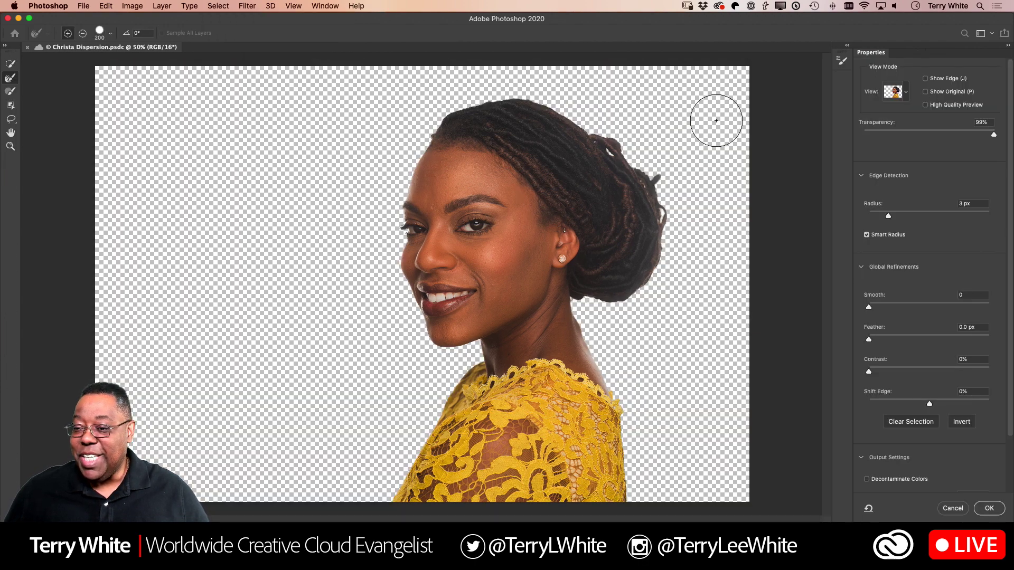
Set the view mode to Overlay and refine the edges of the hair bun with the brush reduced to 60.
{"action": "left_click", "coordinate": [906, 93]}
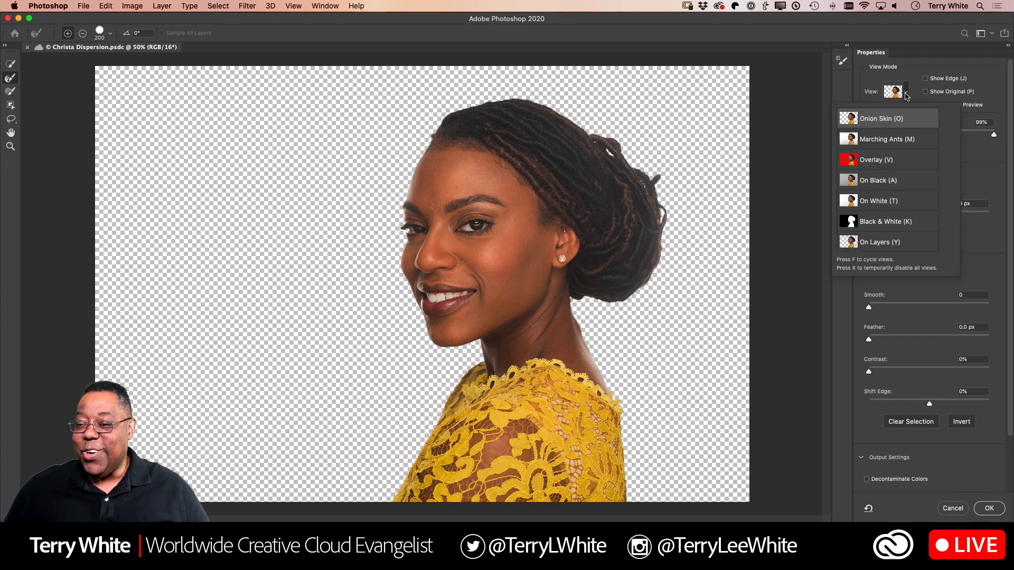
{"action": "left_click", "coordinate": [882, 160]}
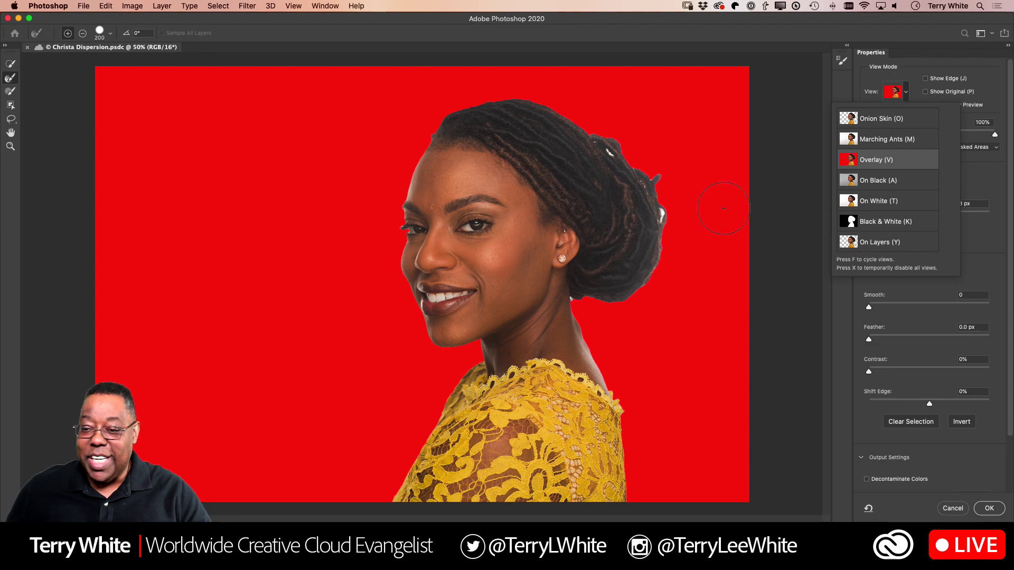
{"action": "left_click", "coordinate": [876, 92]}
{"action": "key", "text": "bracketleft"}
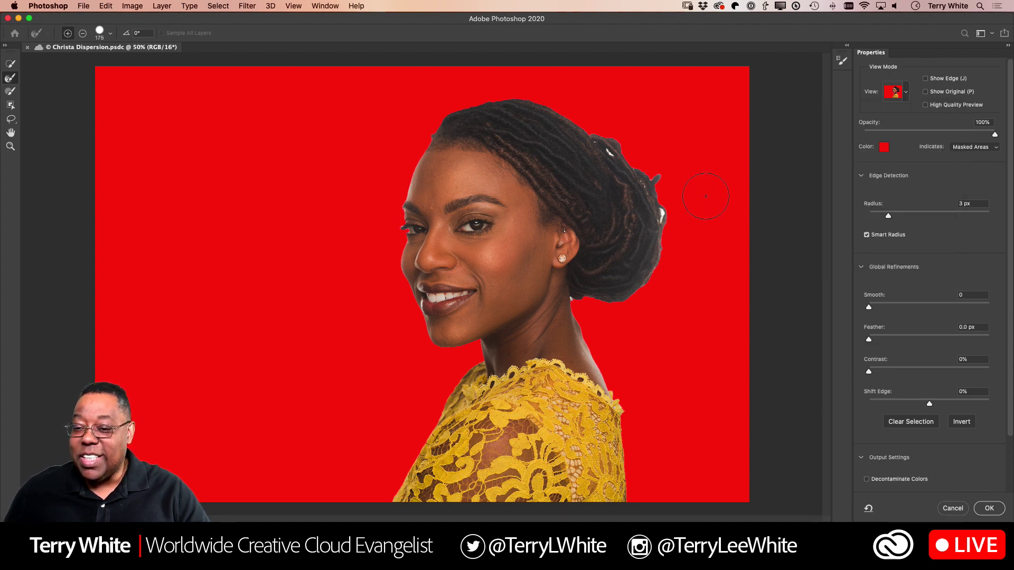
{"action": "key", "text": "bracketleft"}
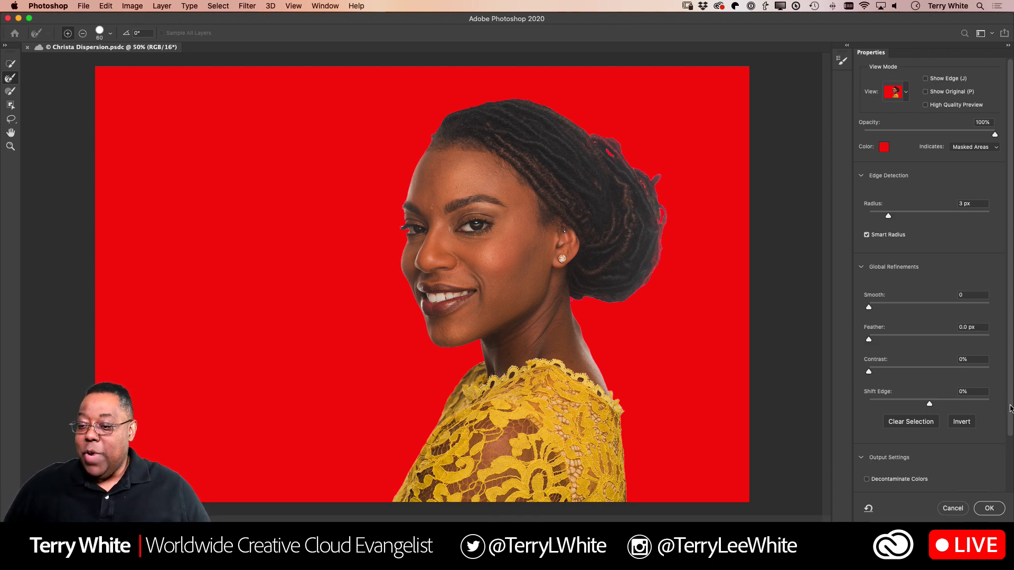
Output the refined cutout of the woman to a new layer and compare it with the original Background layer.
{"action": "left_click_drag", "start_coordinate": [1011, 408], "coordinate": [1011, 468]}
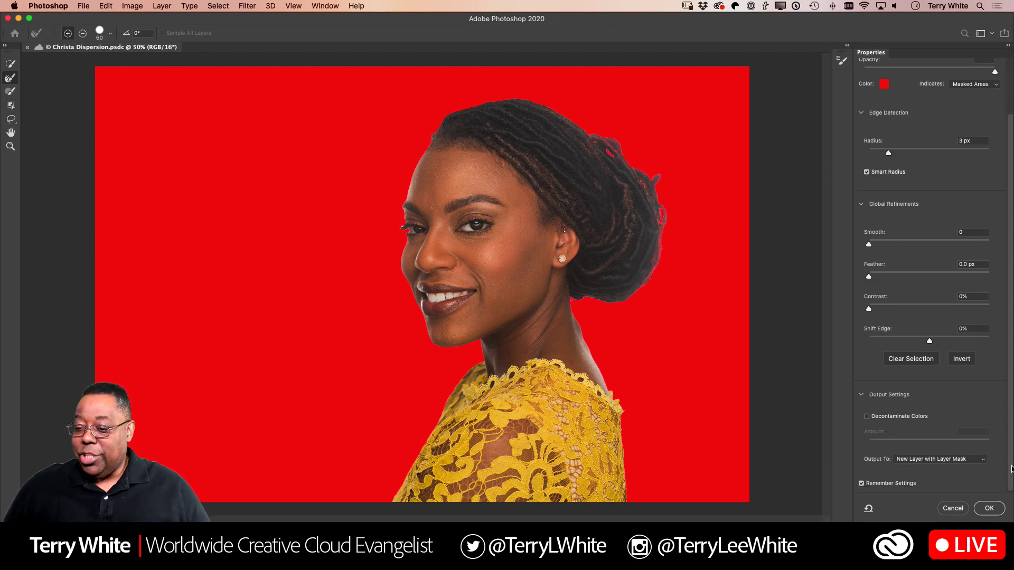
{"action": "left_click", "coordinate": [950, 460]}
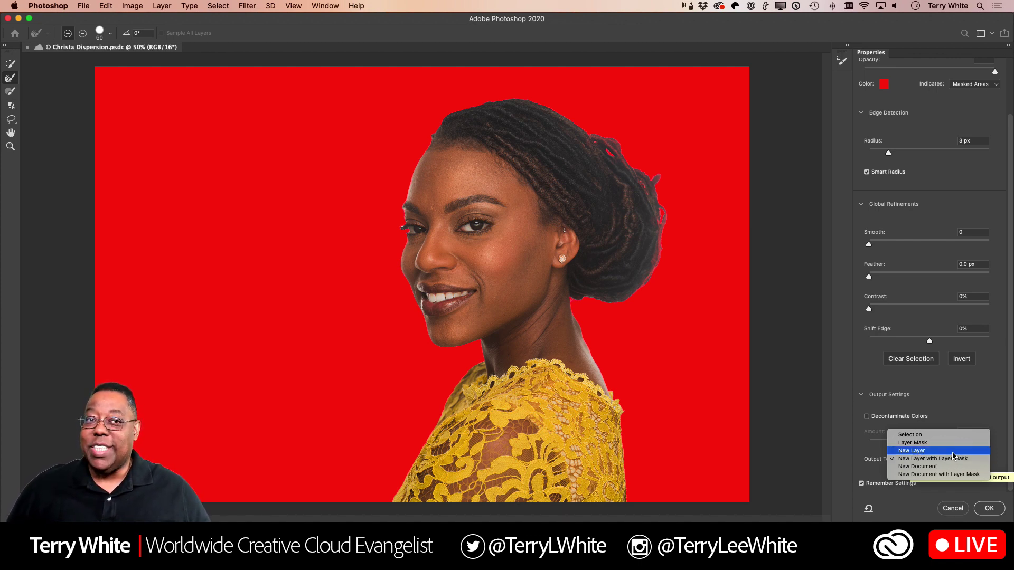
{"action": "left_click", "coordinate": [953, 452]}
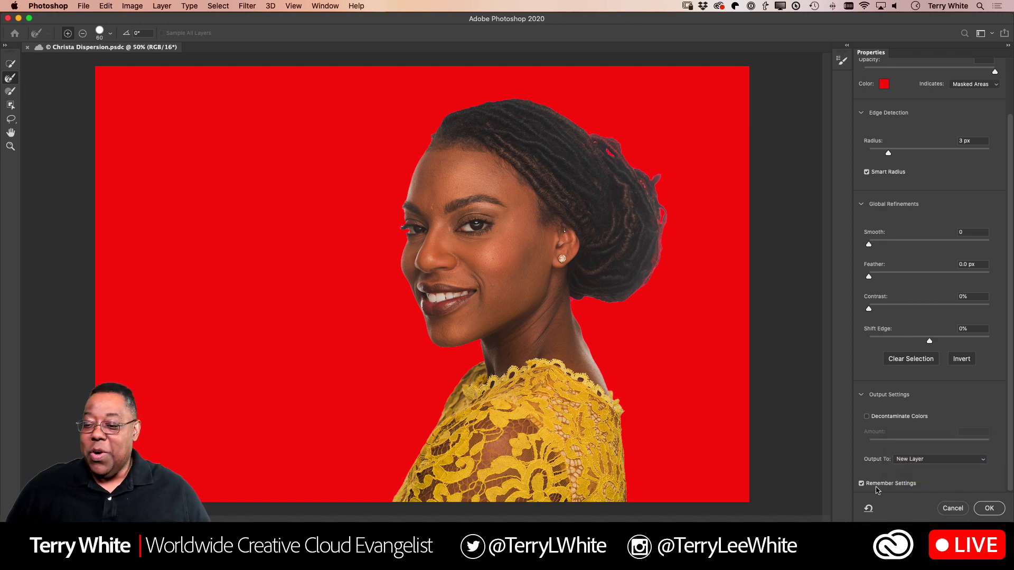
{"action": "left_click", "coordinate": [984, 512]}
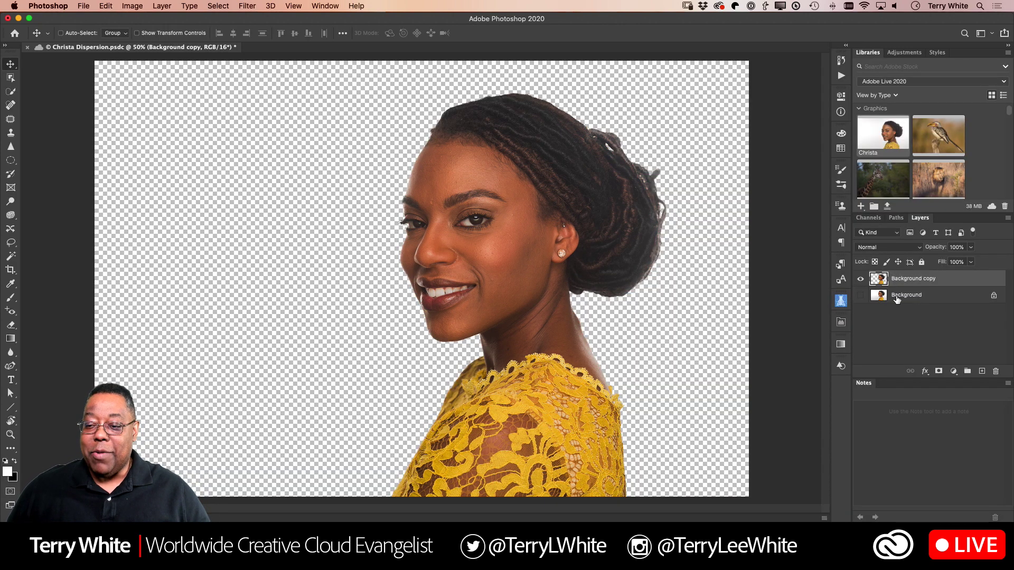
{"action": "left_click", "coordinate": [860, 279]}
{"action": "left_click", "coordinate": [860, 296]}
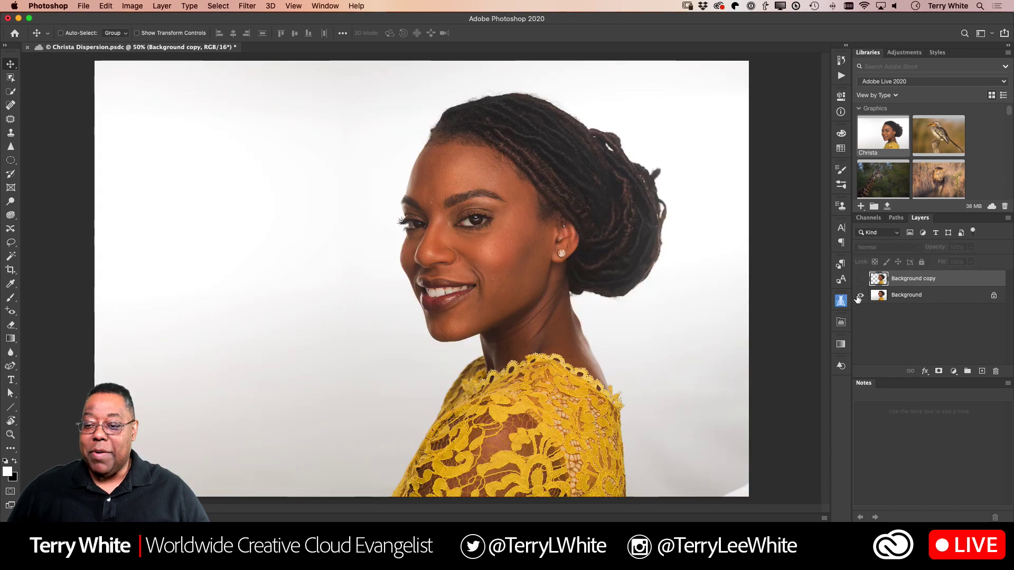
{"action": "left_click", "coordinate": [859, 296]}
{"action": "left_click", "coordinate": [861, 279]}
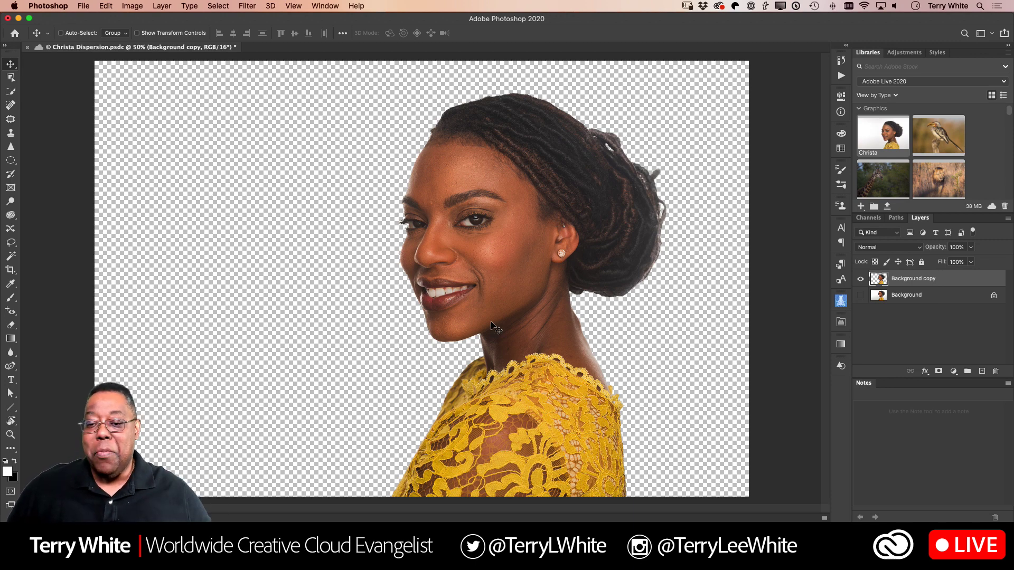
Move the cutout woman toward the left side of the canvas and duplicate her layer.
{"action": "left_click_drag", "start_coordinate": [503, 298], "coordinate": [294, 291]}
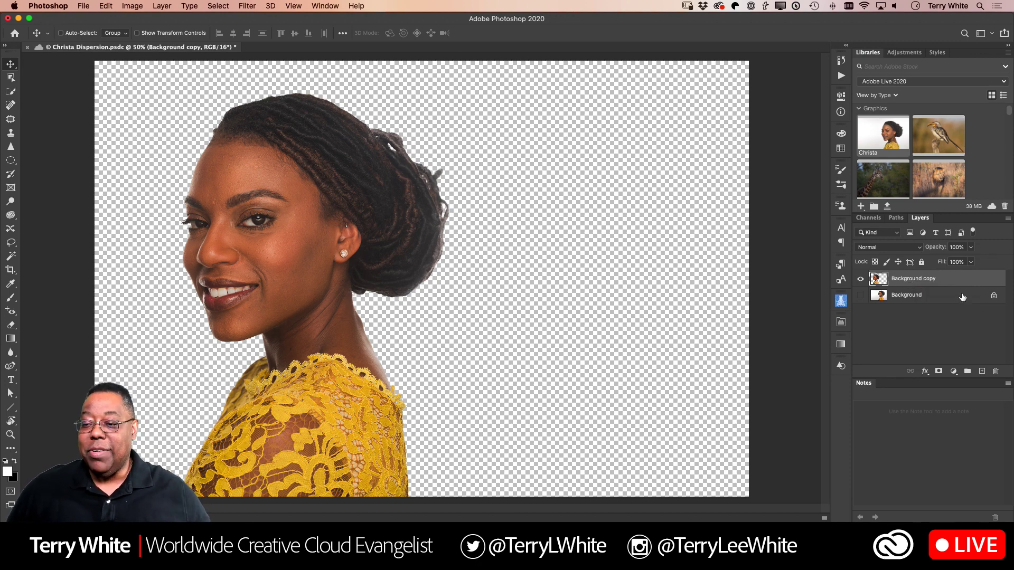
{"action": "left_click_drag", "start_coordinate": [958, 278], "coordinate": [981, 371]}
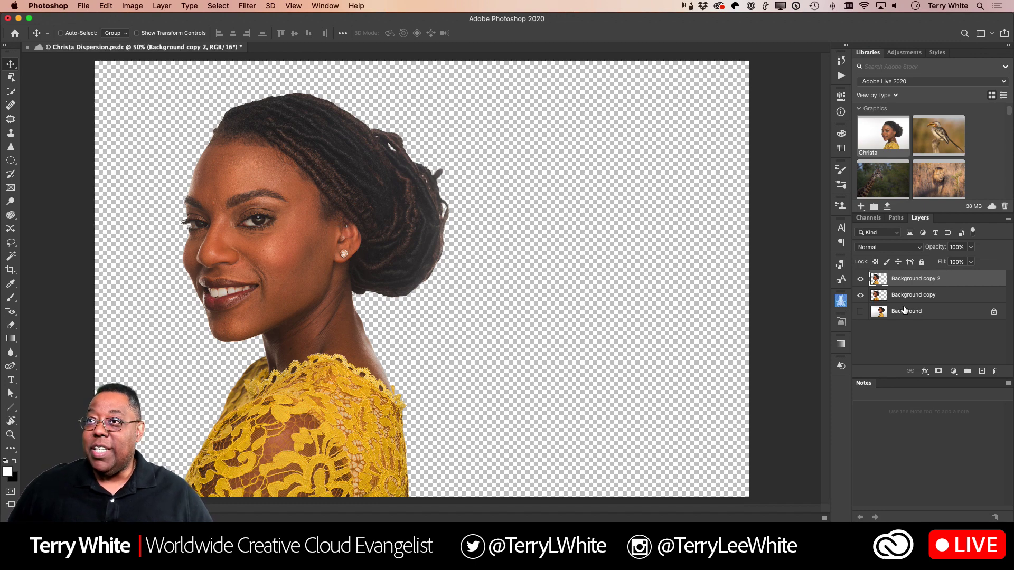
Rename the upper cutout layer Subject and the lower cutout layer Disperse.
{"action": "double_click", "coordinate": [911, 281]}
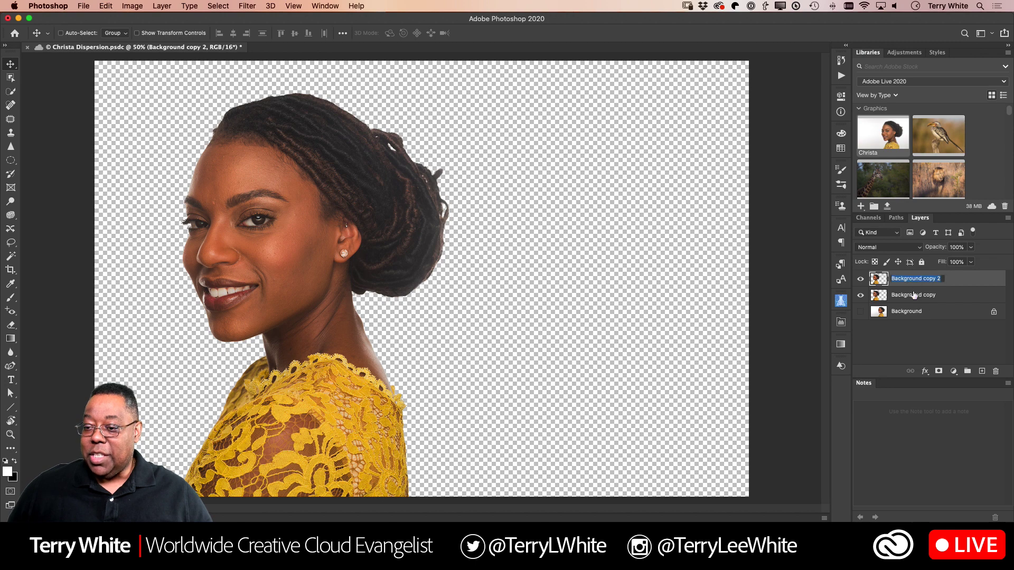
{"action": "type", "text": "Subject"}
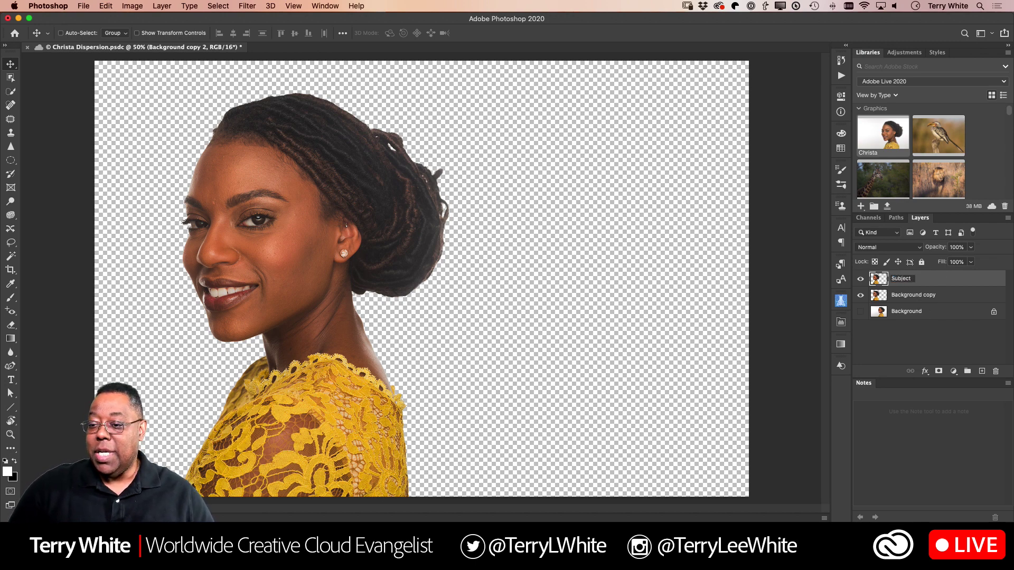
{"action": "key", "text": "Return"}
{"action": "double_click", "coordinate": [912, 294]}
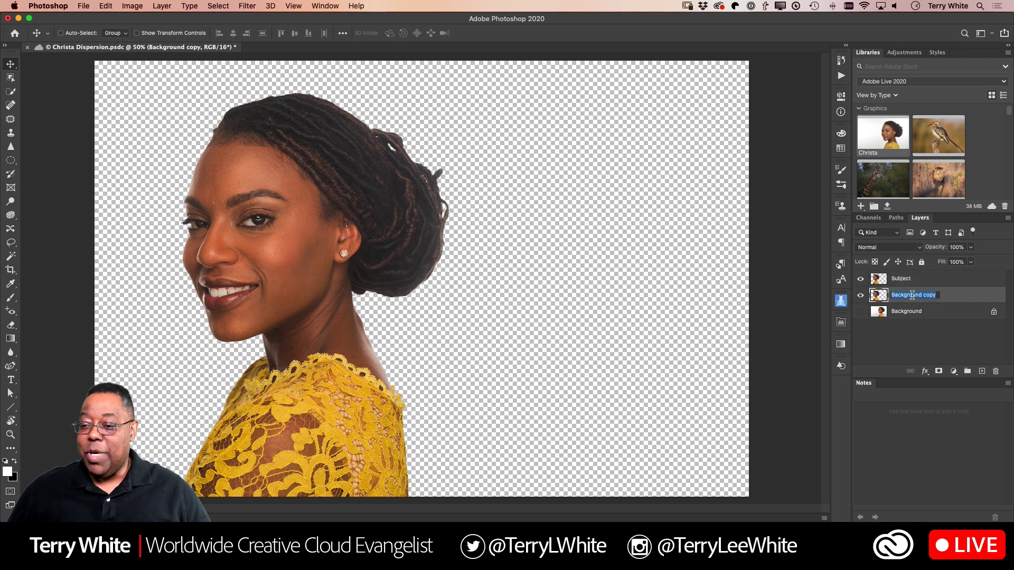
{"action": "type", "text": "d"}
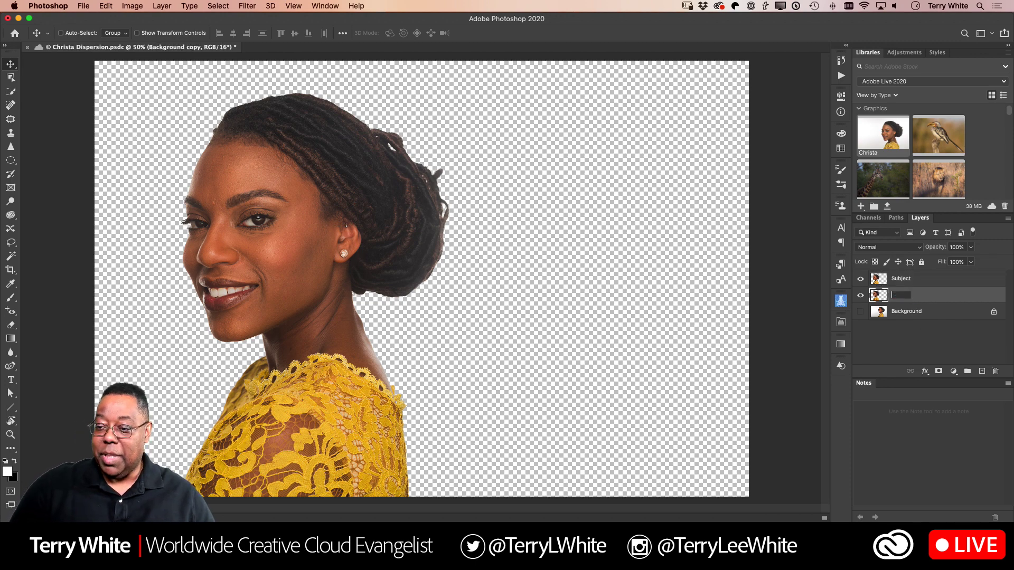
{"action": "type", "text": "ispers"}
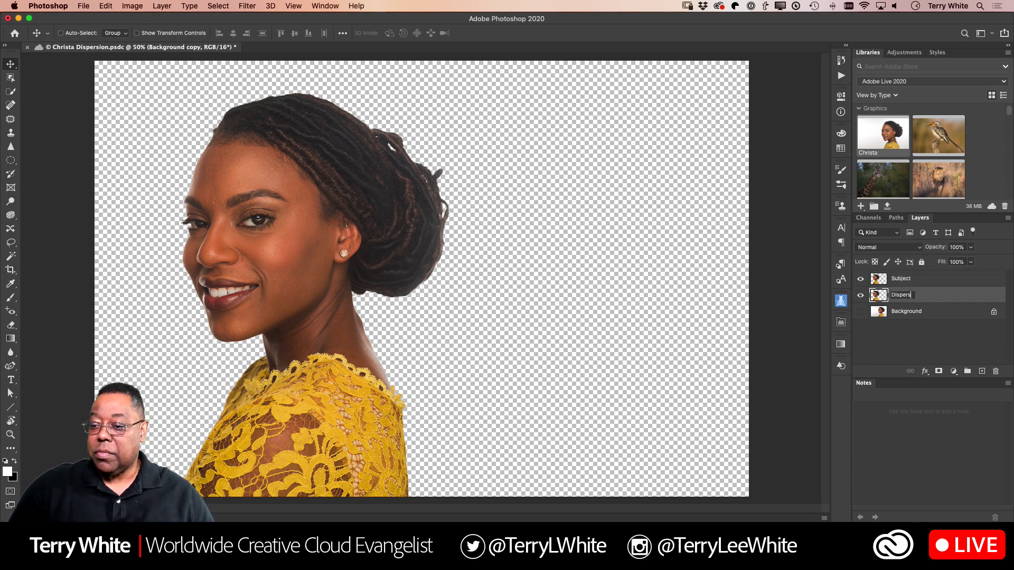
{"action": "type", "text": "e"}
{"action": "key", "text": "Return"}
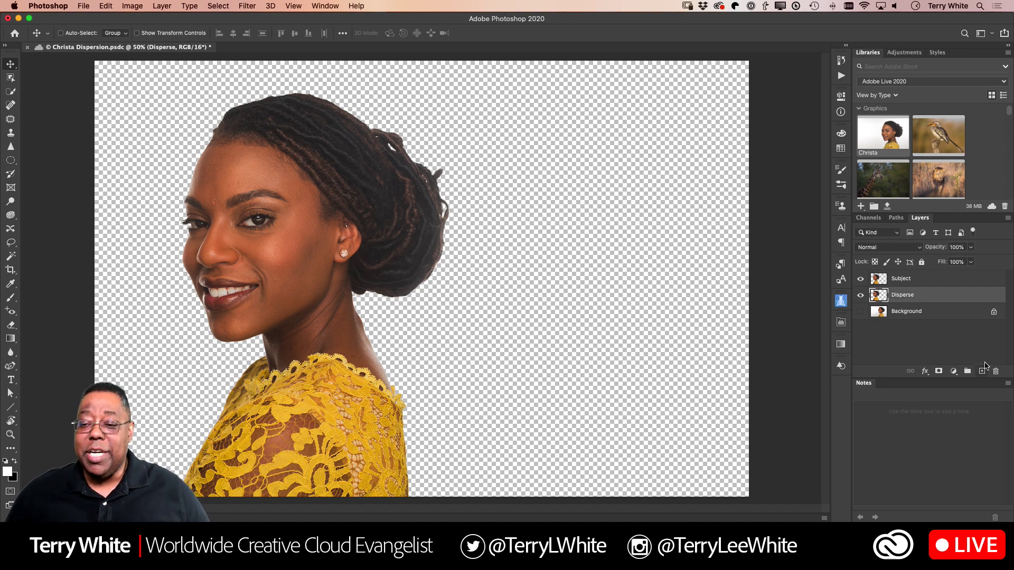
Add an empty layer directly above Background and place the Muscatel paper texture from Adobe Paper Texture Pro over it.
{"action": "left_click", "coordinate": [917, 313]}
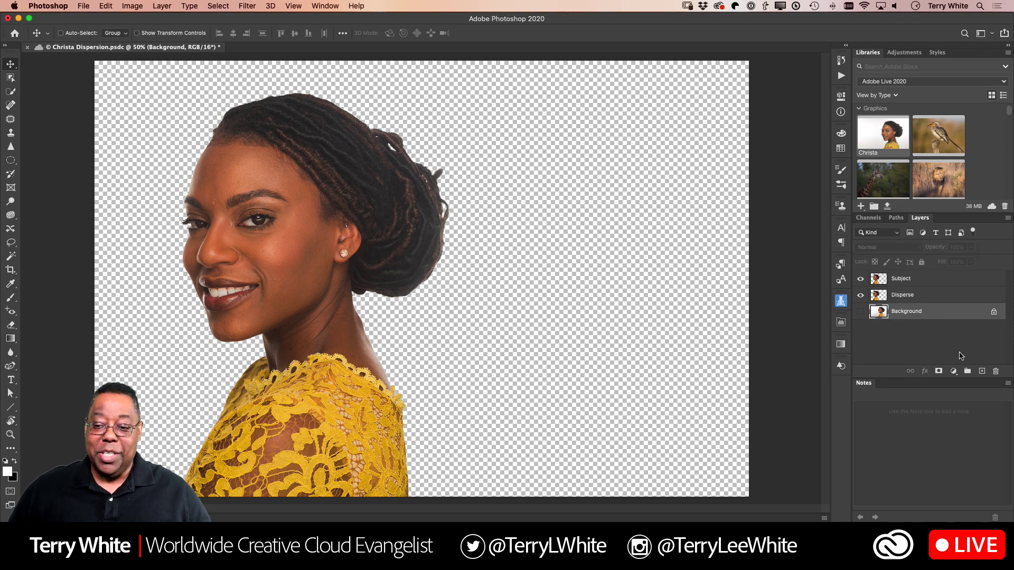
{"action": "left_click", "coordinate": [981, 371]}
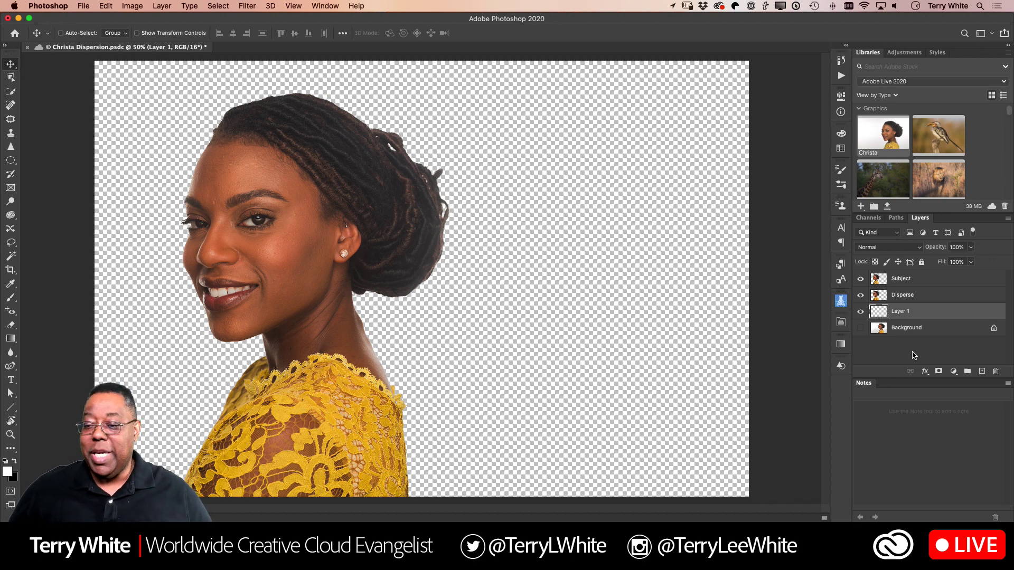
{"action": "left_click", "coordinate": [842, 303]}
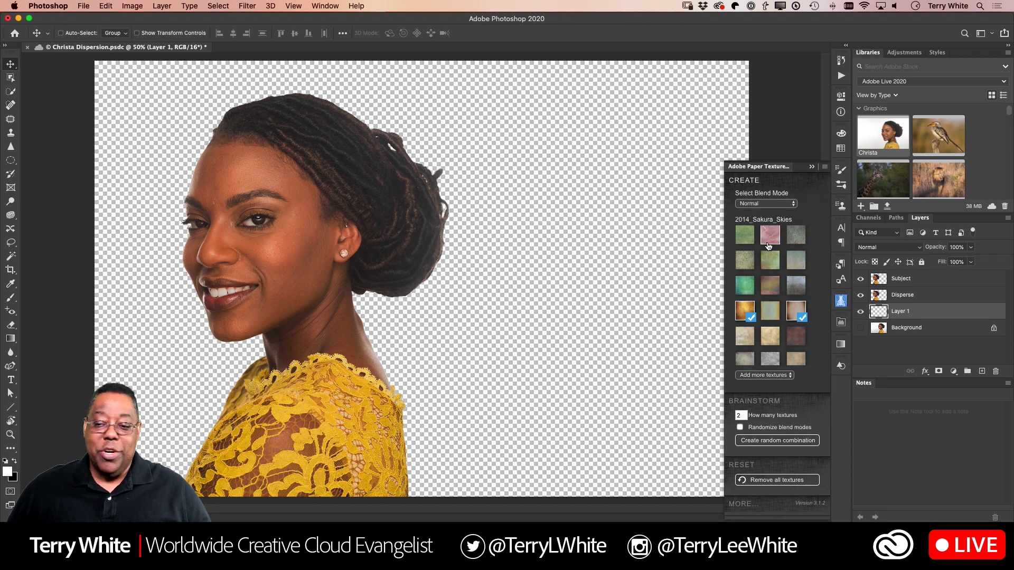
{"action": "scroll", "coordinate": [769, 250], "scroll_direction": "down", "scroll_amount": 10}
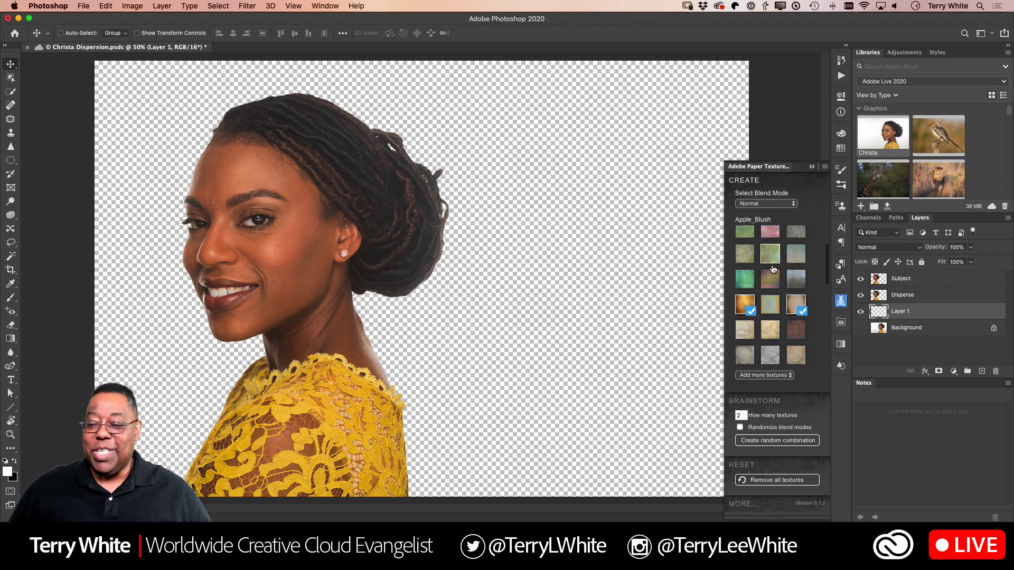
{"action": "scroll", "coordinate": [772, 267], "scroll_direction": "down", "scroll_amount": 2}
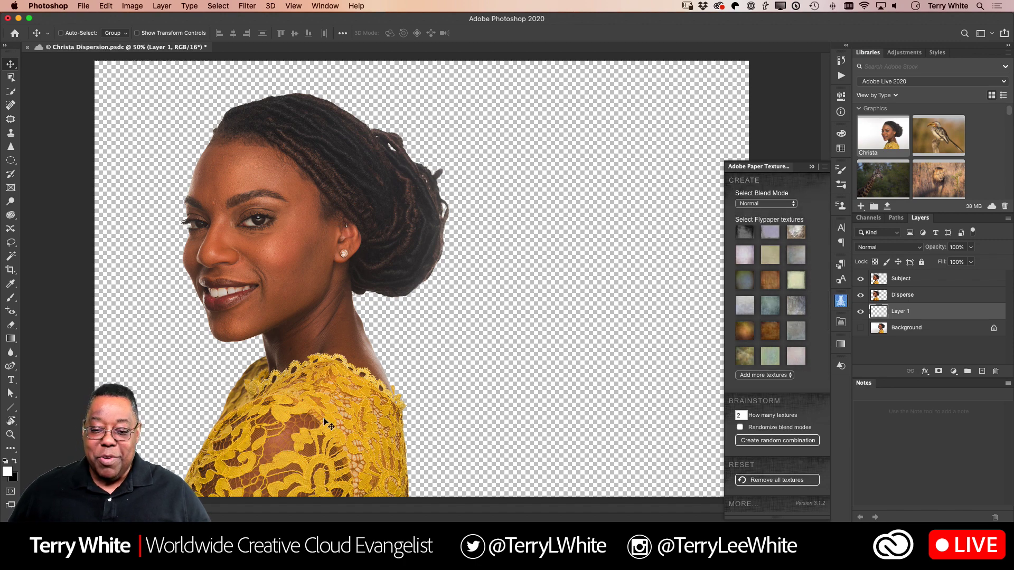
{"action": "scroll", "coordinate": [752, 320], "scroll_direction": "up", "scroll_amount": 3}
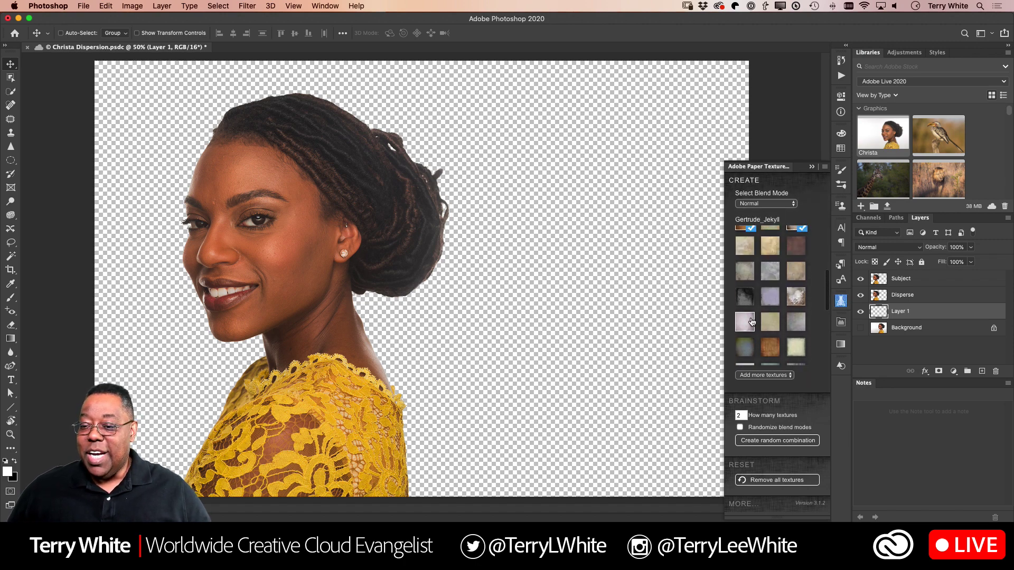
{"action": "scroll", "coordinate": [752, 322], "scroll_direction": "down", "scroll_amount": 2}
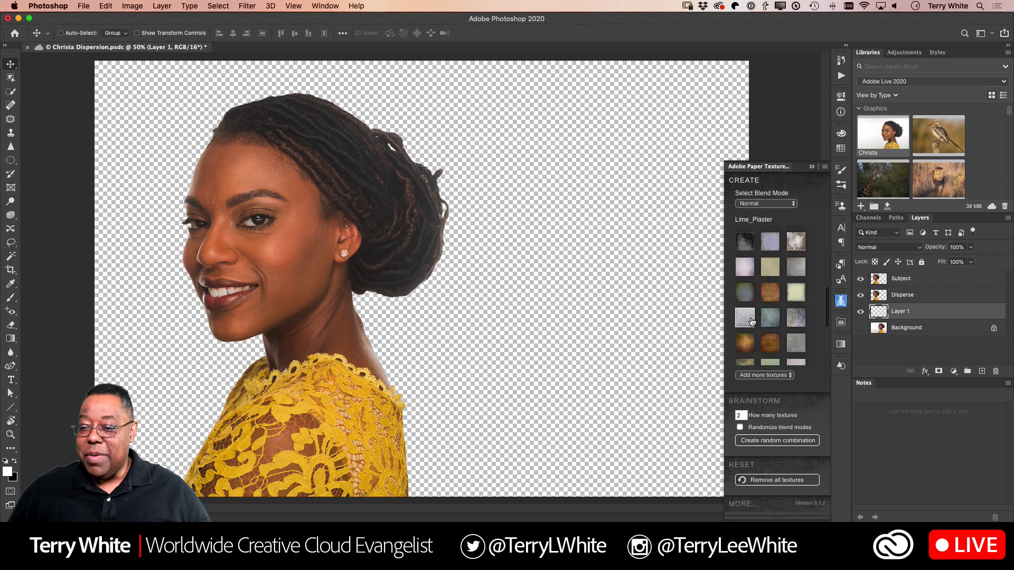
{"action": "left_click", "coordinate": [747, 344]}
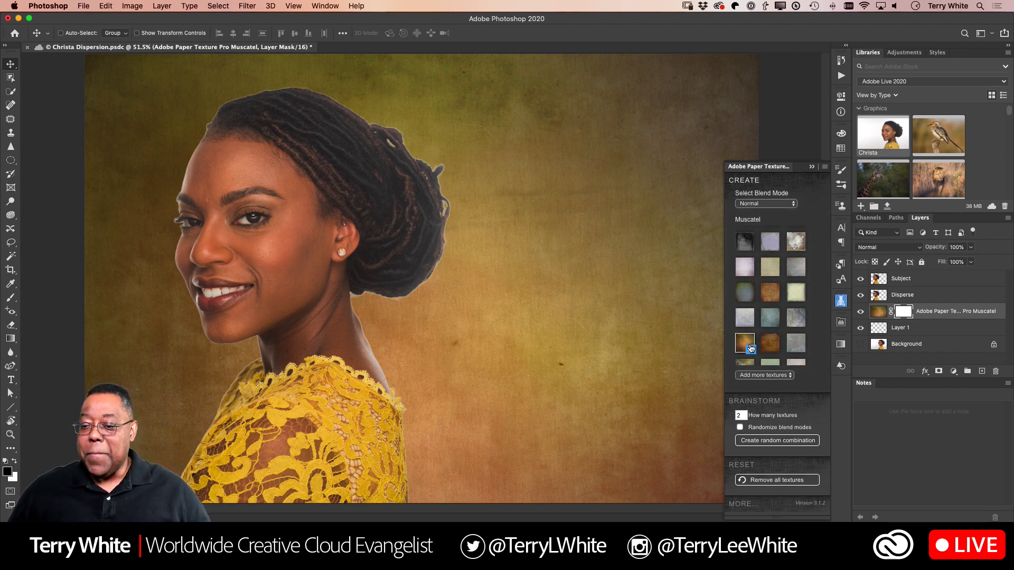
Add the Necropolis and Casanova paper textures behind the woman, above the Muscatel texture.
{"action": "left_click", "coordinate": [770, 343]}
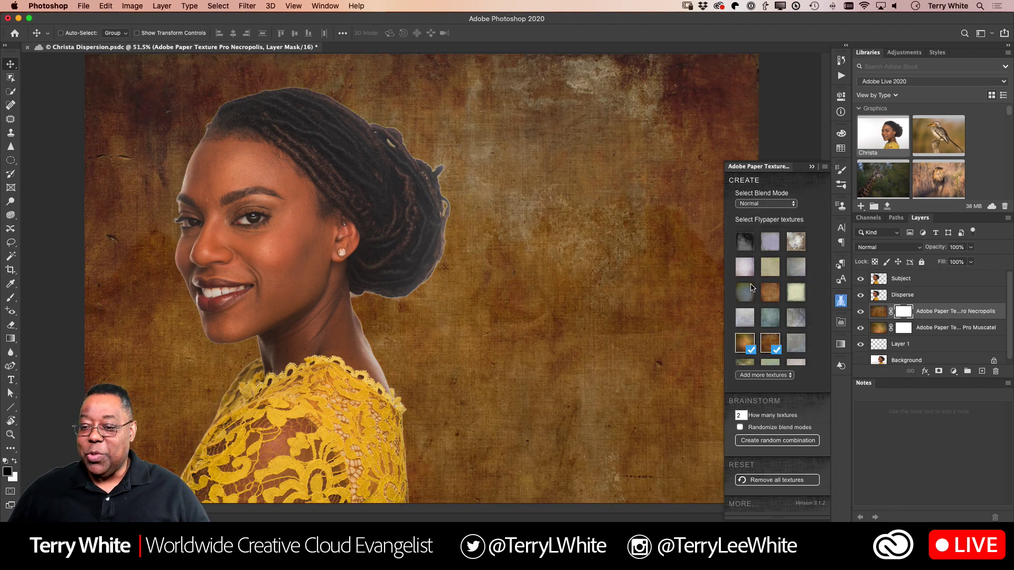
{"action": "scroll", "coordinate": [758, 284], "scroll_direction": "up", "scroll_amount": 5}
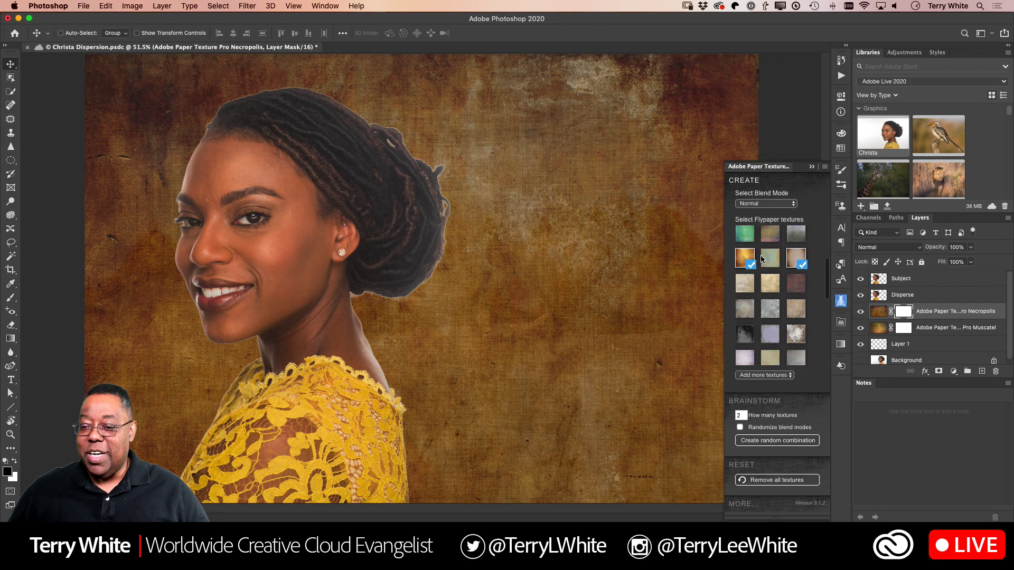
{"action": "left_click", "coordinate": [752, 268]}
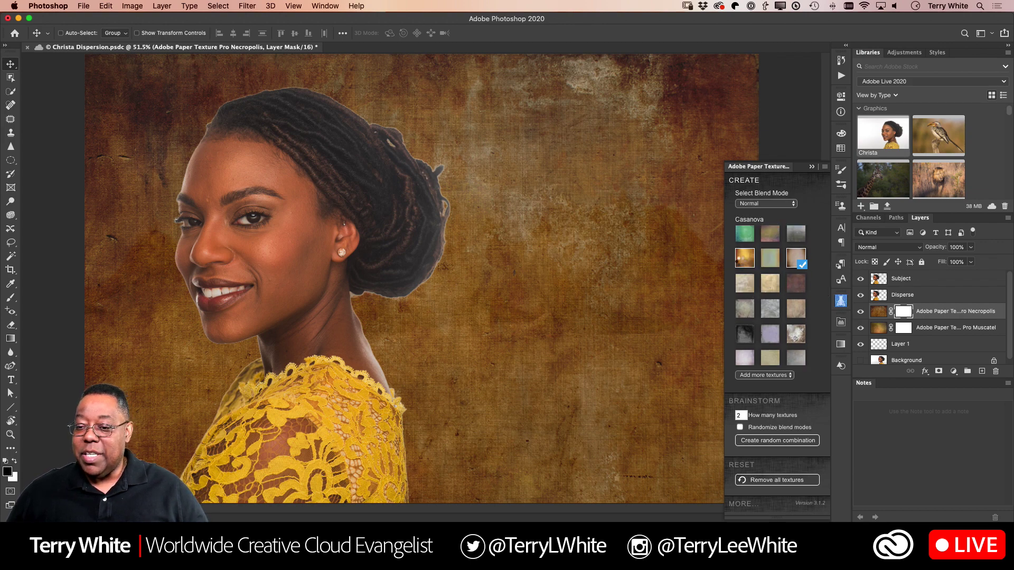
{"action": "left_click", "coordinate": [742, 264]}
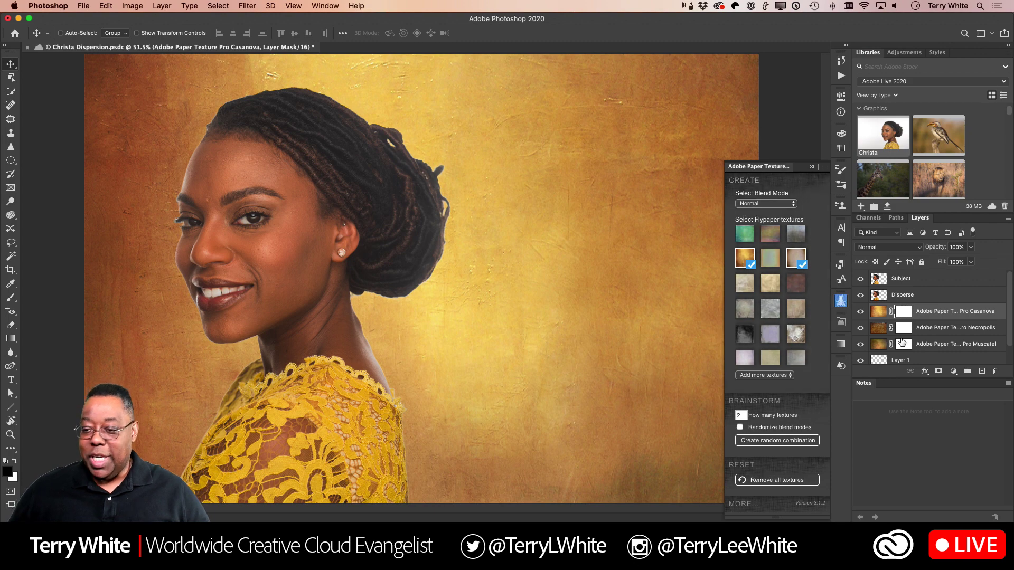
Delete the Muscatel and Necropolis texture layers and the empty Layer 1, and close the paper textures.
{"action": "left_click_drag", "start_coordinate": [932, 349], "coordinate": [995, 371]}
{"action": "left_click_drag", "start_coordinate": [951, 334], "coordinate": [995, 371]}
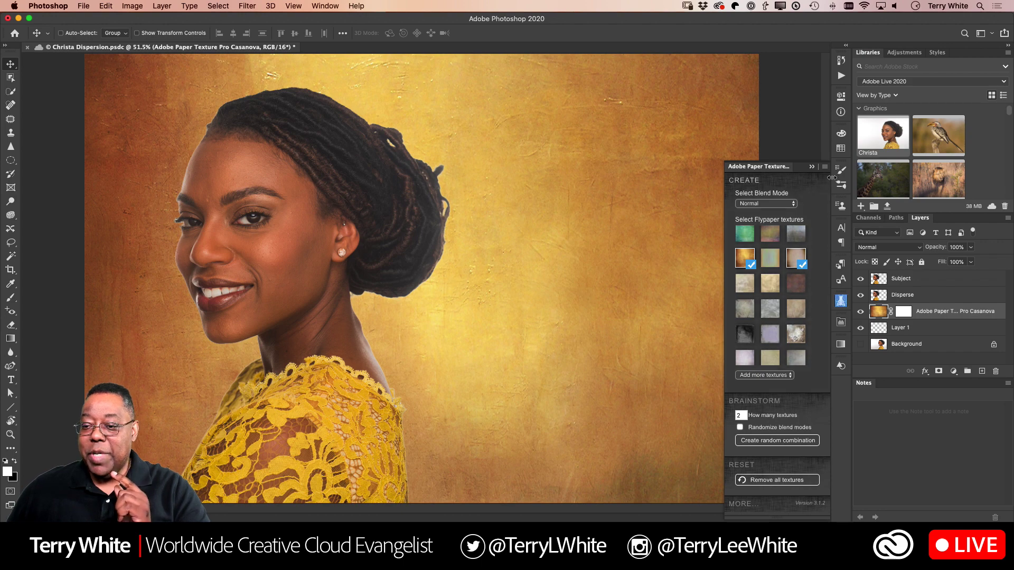
{"action": "left_click", "coordinate": [812, 168]}
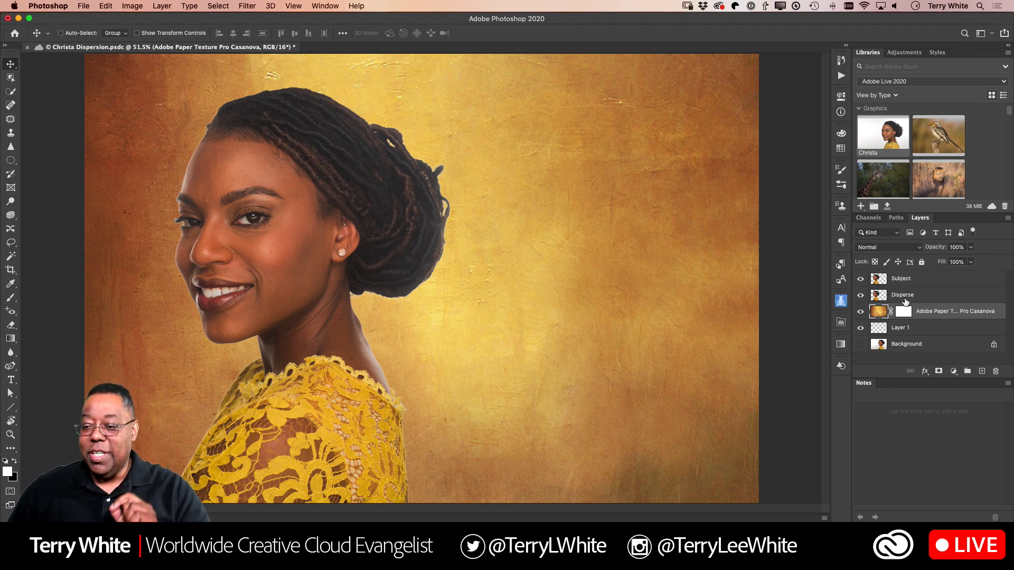
{"action": "left_click_drag", "start_coordinate": [899, 328], "coordinate": [995, 372]}
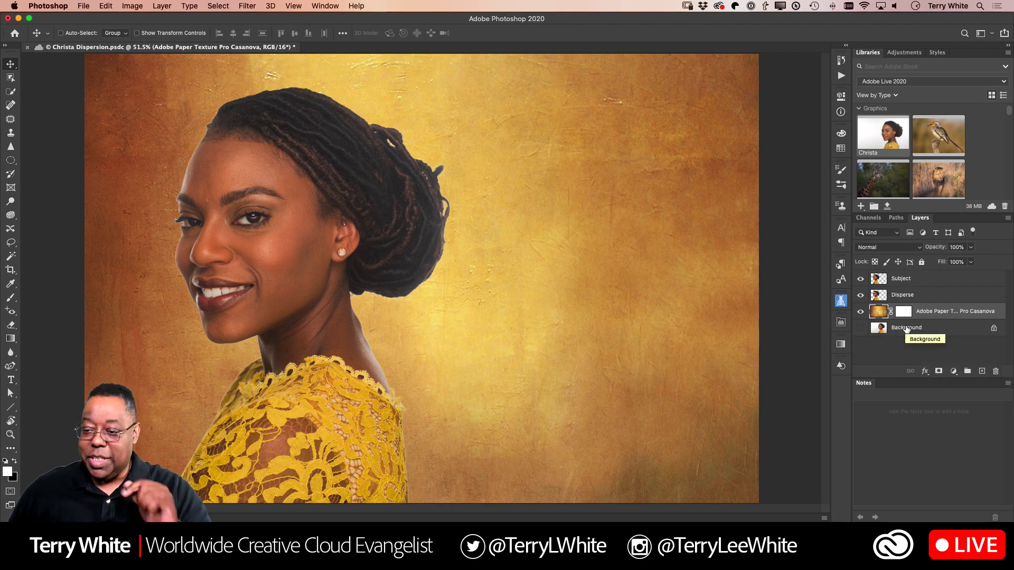
Add a white layer mask to the Subject layer.
{"action": "left_click", "coordinate": [908, 281]}
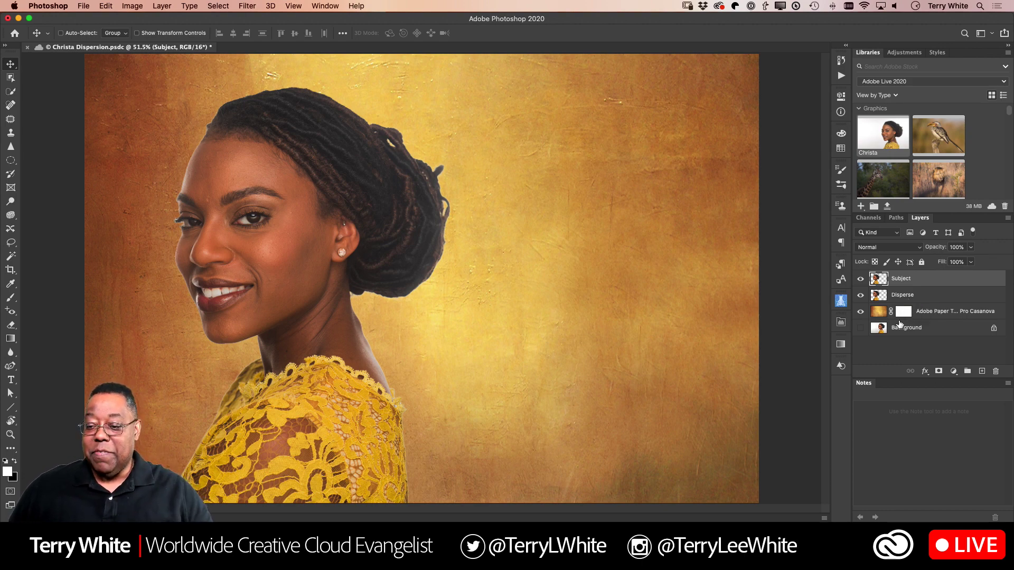
{"action": "left_click", "coordinate": [939, 372]}
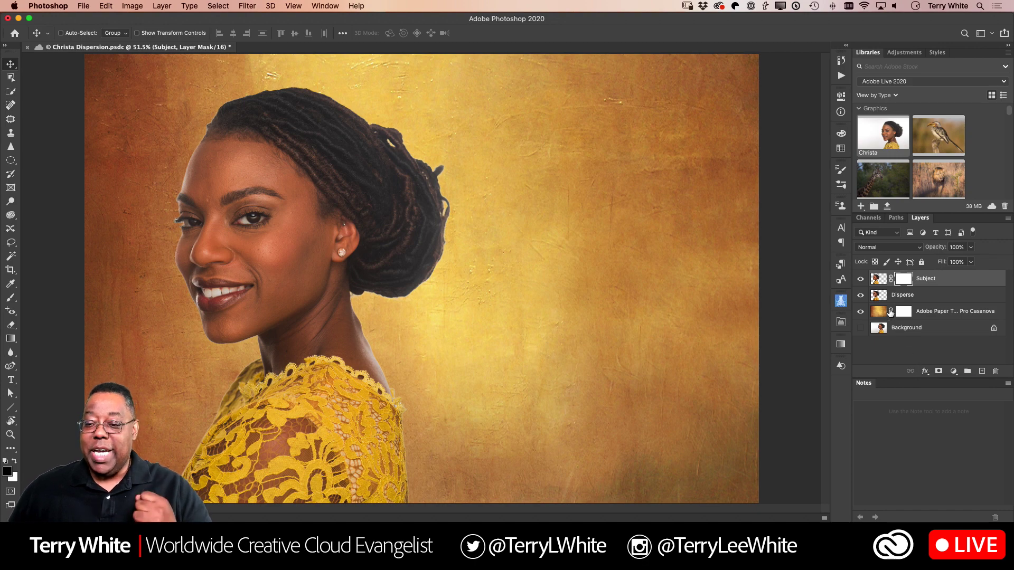
Offset the woman on the Disperse layer sideways behind the Subject, toward the empty background, and scale her to about 110%.
{"action": "left_click", "coordinate": [879, 300]}
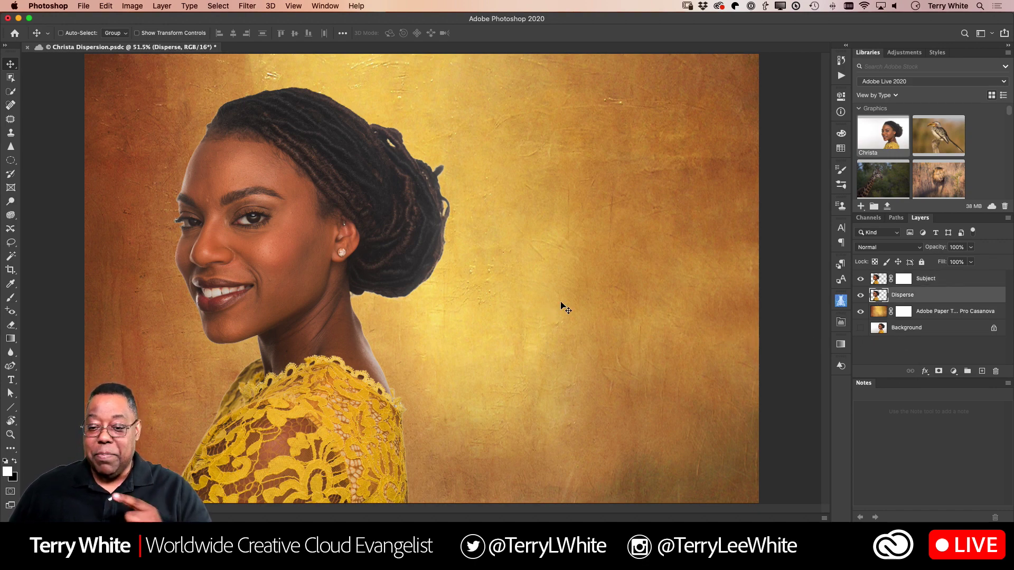
{"action": "left_click_drag", "start_coordinate": [373, 262], "coordinate": [492, 261]}
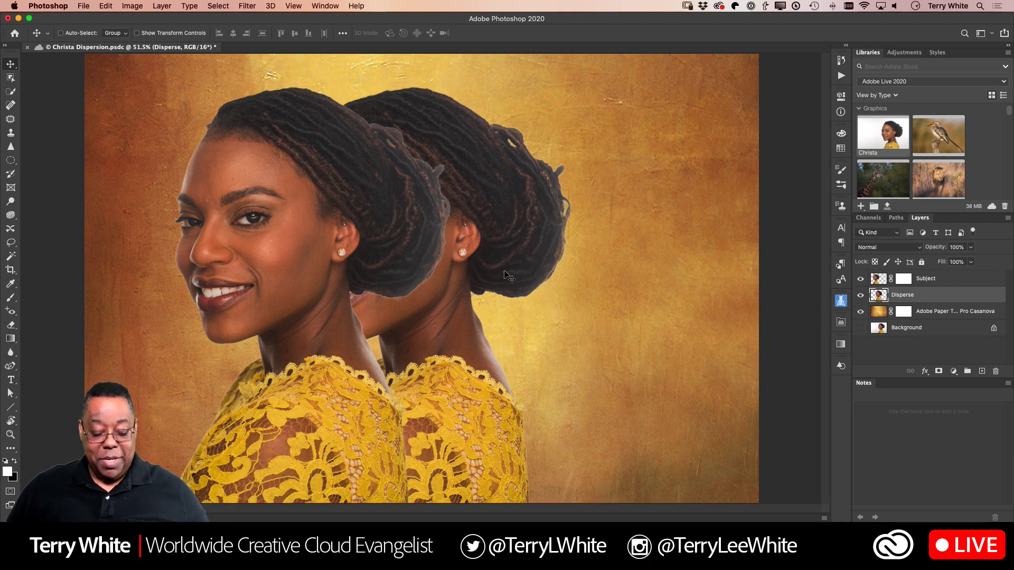
{"action": "key", "text": "super+t"}
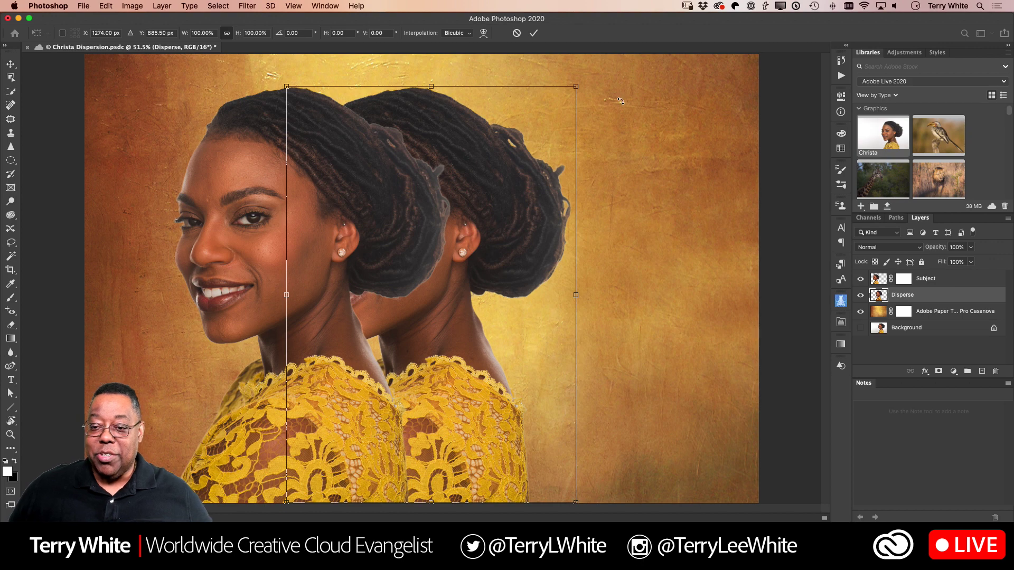
{"action": "left_click_drag", "start_coordinate": [573, 89], "coordinate": [643, 73]}
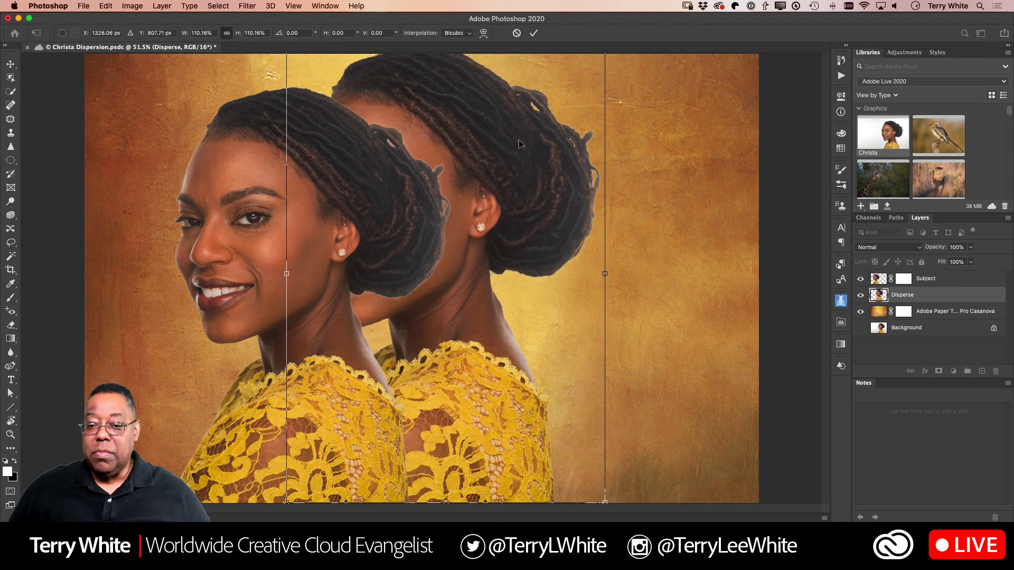
{"action": "left_click_drag", "start_coordinate": [520, 143], "coordinate": [521, 156]}
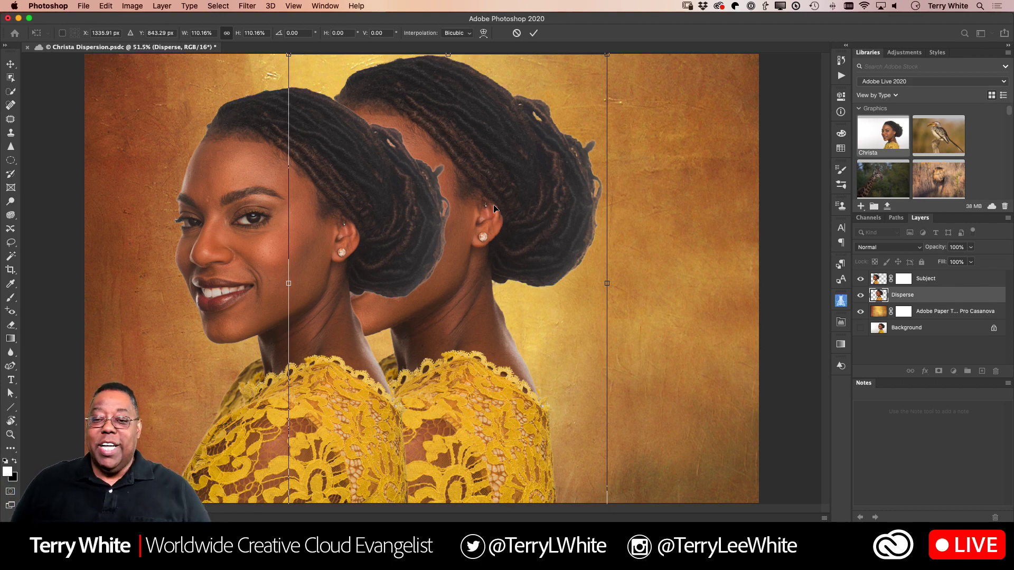
{"action": "left_click", "coordinate": [534, 33]}
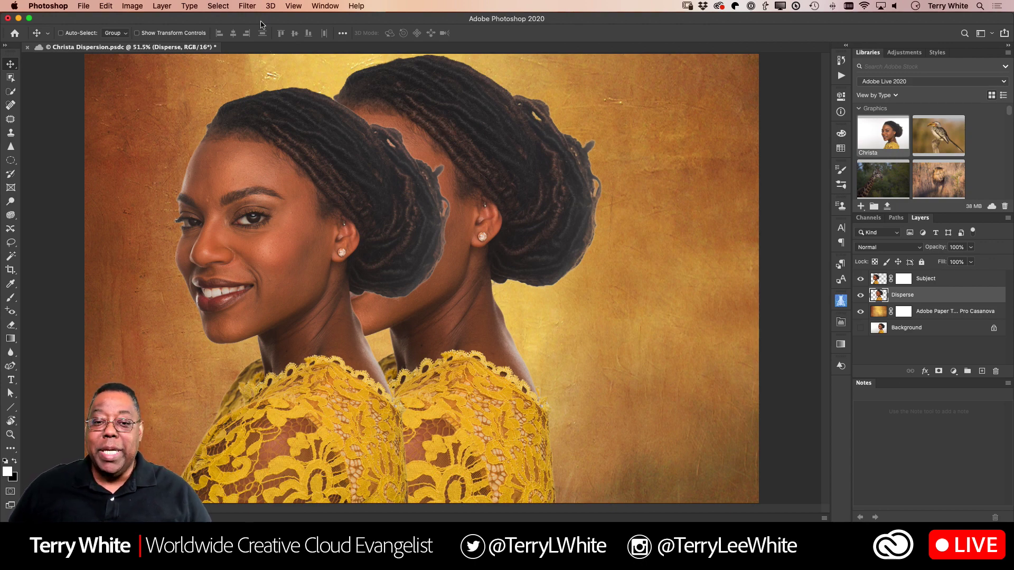
Apply a Motion Blur to the Disperse layer with an angle of 0° and a distance of 126 pixels.
{"action": "left_click", "coordinate": [248, 7]}
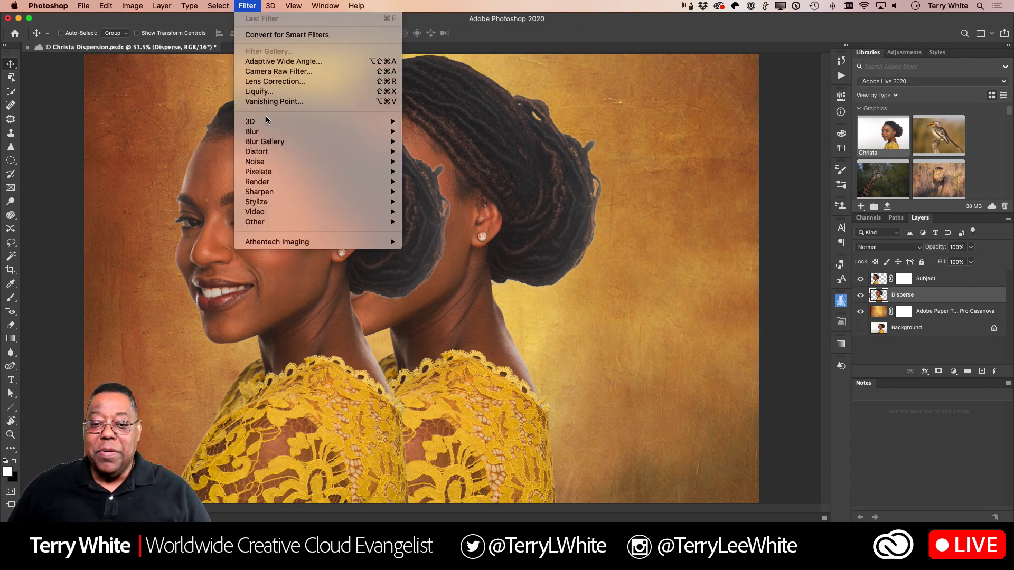
{"action": "mouse_move", "coordinate": [266, 132]}
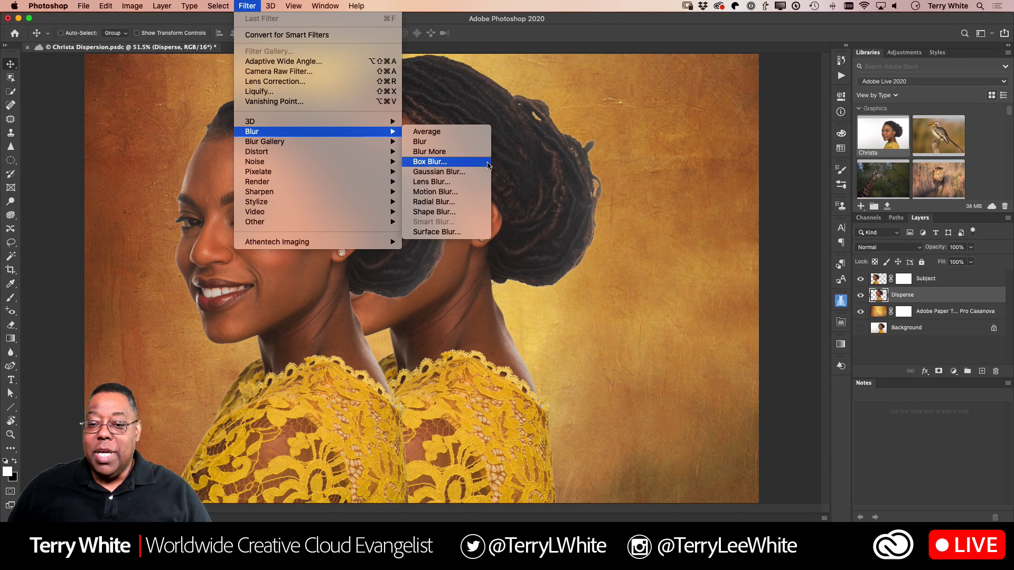
{"action": "left_click", "coordinate": [450, 195]}
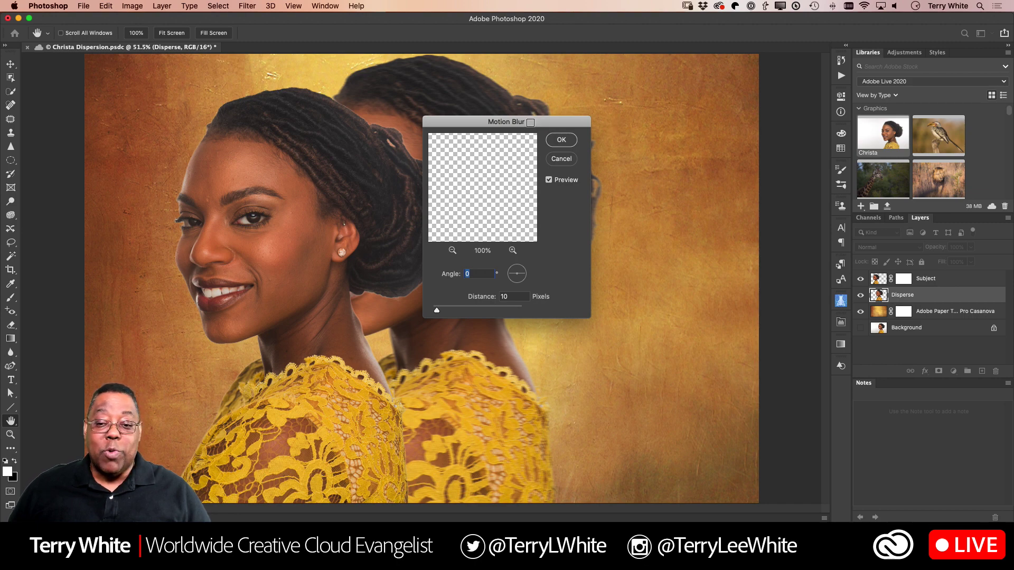
{"action": "left_click_drag", "start_coordinate": [530, 123], "coordinate": [730, 103]}
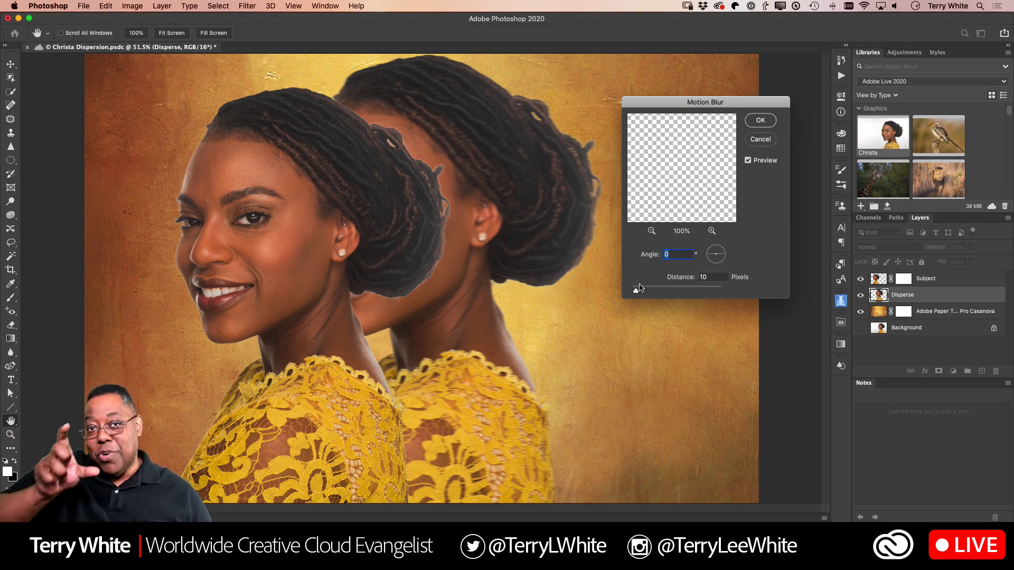
{"action": "left_click_drag", "start_coordinate": [637, 288], "coordinate": [681, 292]}
{"action": "left_click_drag", "start_coordinate": [682, 292], "coordinate": [668, 295]}
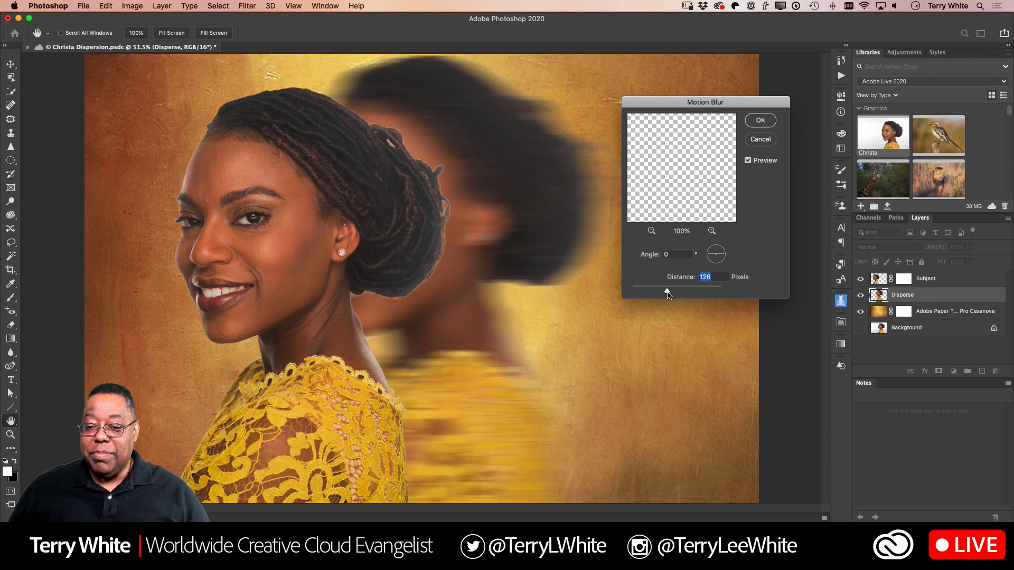
{"action": "left_click", "coordinate": [761, 121]}
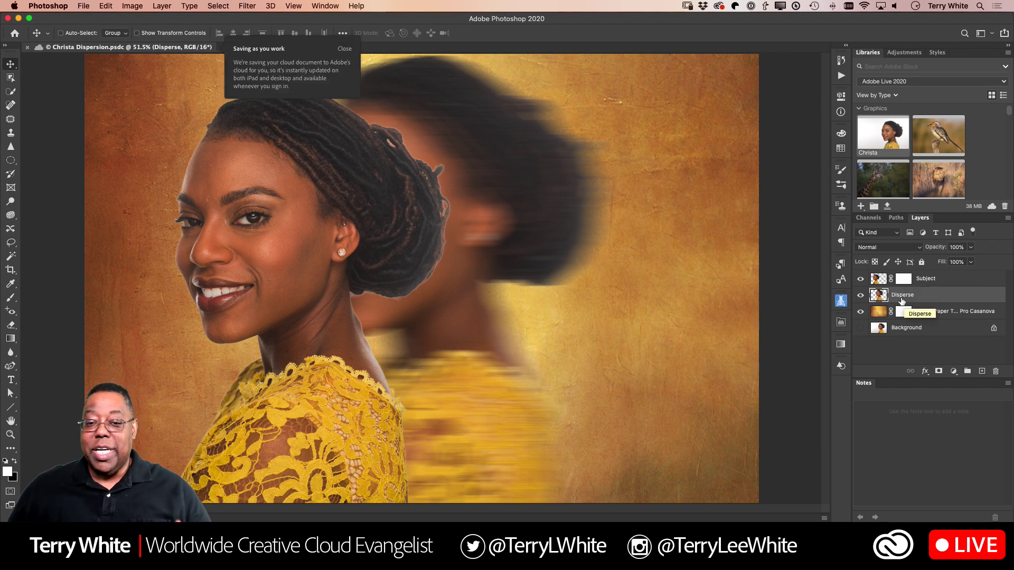
Dismiss the cloud-saving notice, add a black layer mask to the Disperse layer, and make the Subject layer's mask active.
{"action": "left_click", "coordinate": [342, 49]}
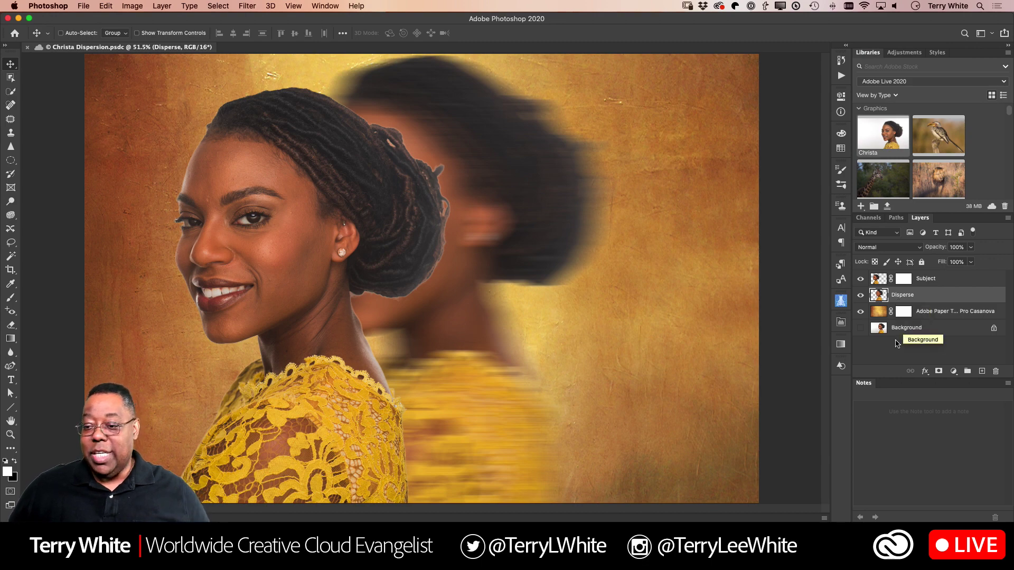
{"action": "left_click", "coordinate": [939, 371], "text": "alt"}
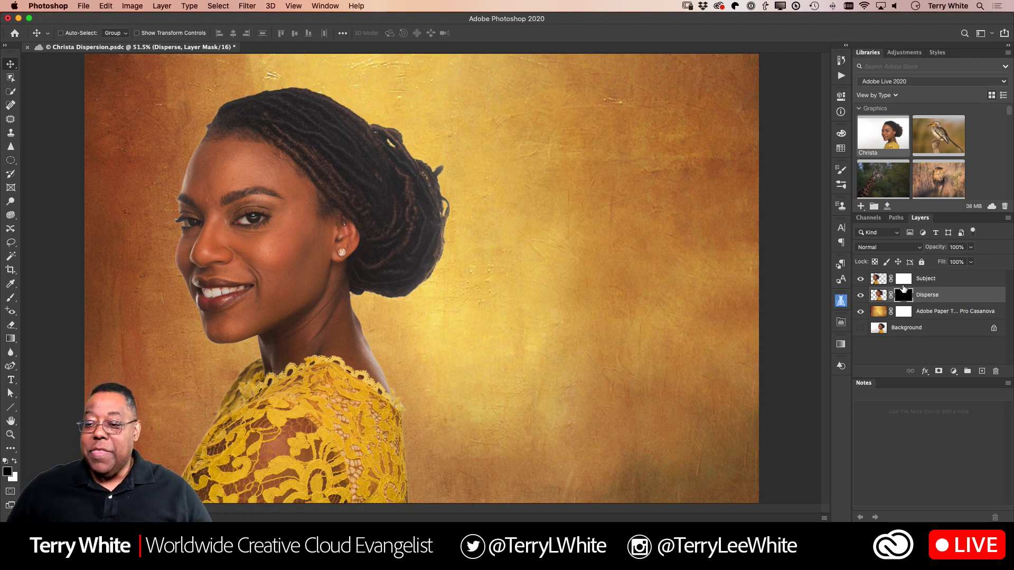
{"action": "left_click", "coordinate": [899, 281]}
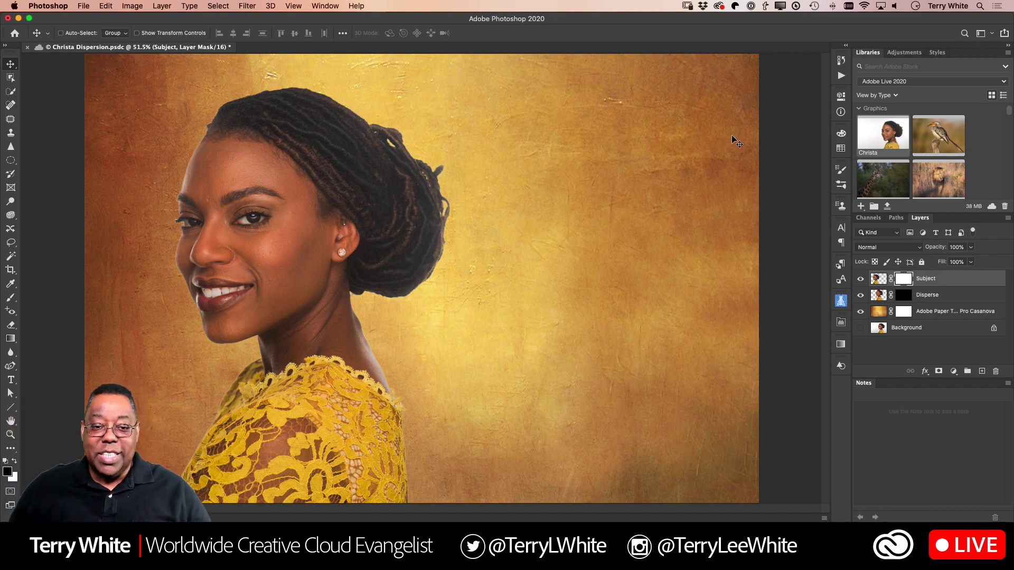
{"action": "key", "text": "F11"}
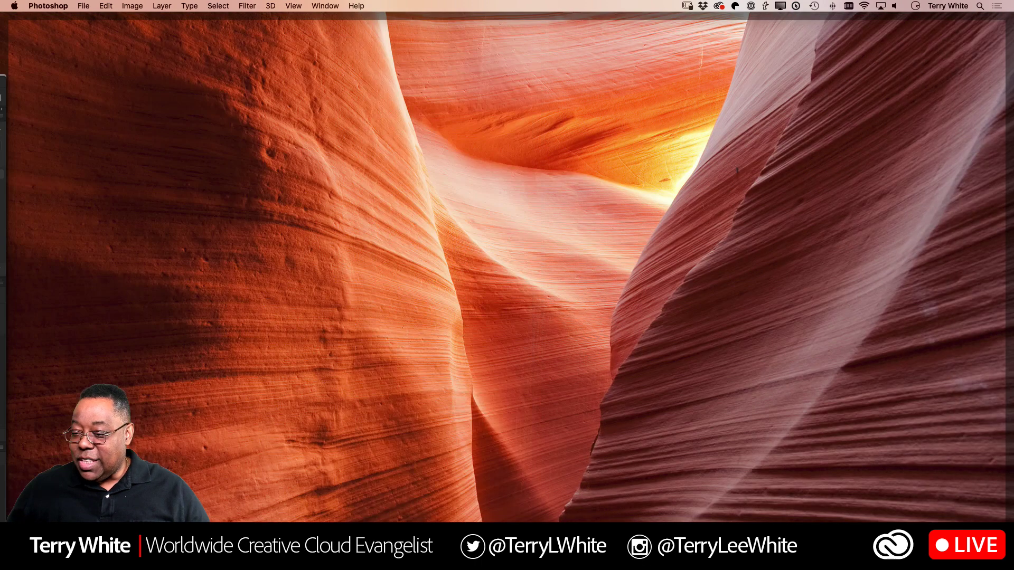
{"action": "key", "text": "F11"}
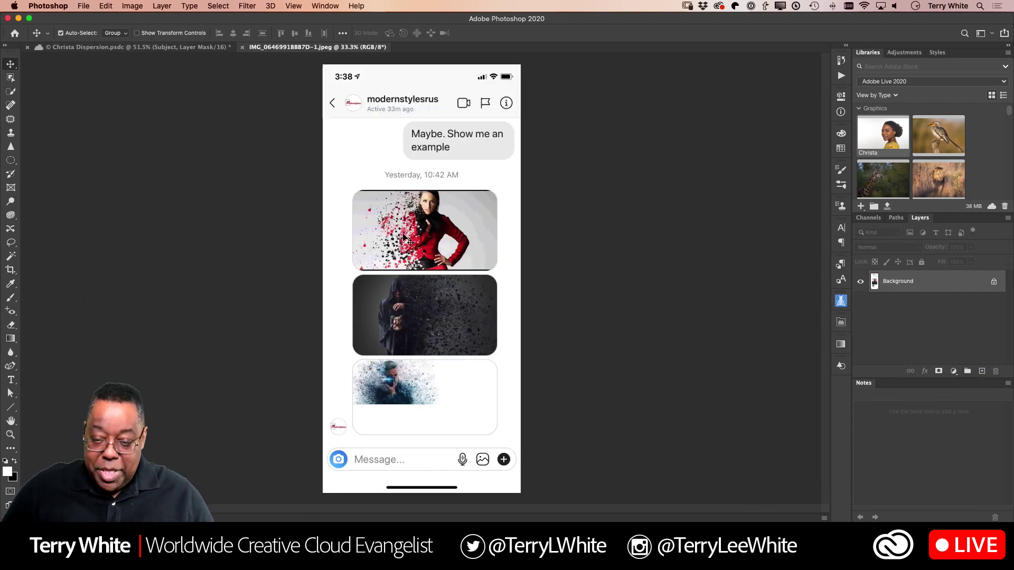
{"action": "key", "text": "super+equal"}
{"action": "key", "text": "super+equal"}
{"action": "key", "text": "super+equal"}
{"action": "key", "text": "super+equal"}
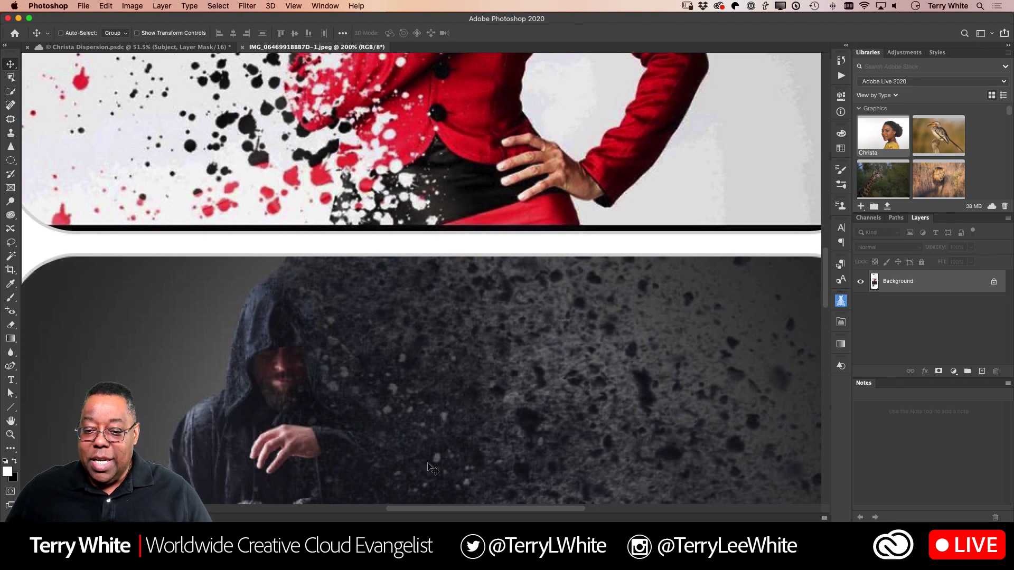
{"action": "scroll", "coordinate": [429, 468], "scroll_direction": "down", "scroll_amount": 15}
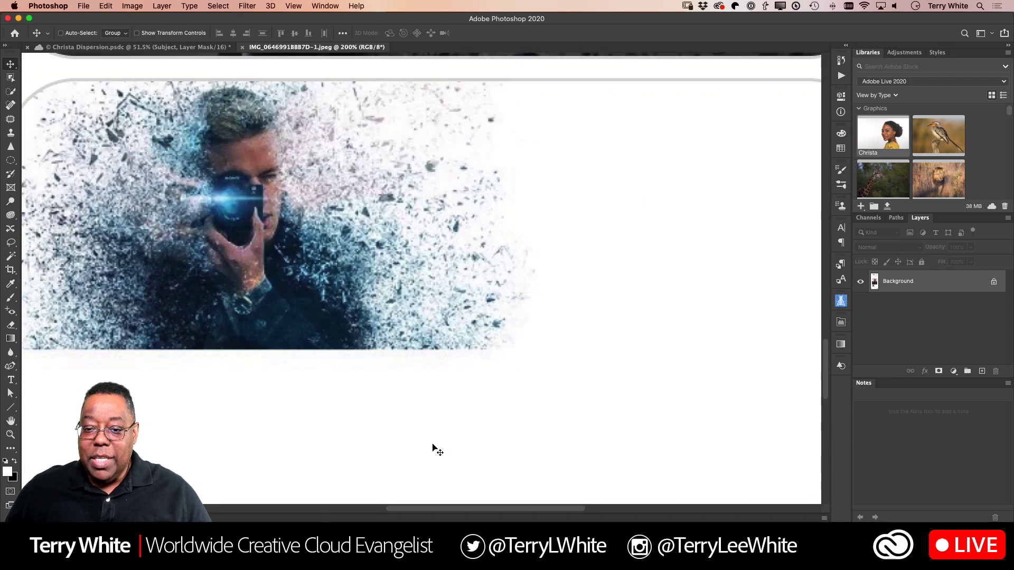
{"action": "scroll", "coordinate": [414, 267], "scroll_direction": "up", "scroll_amount": 1}
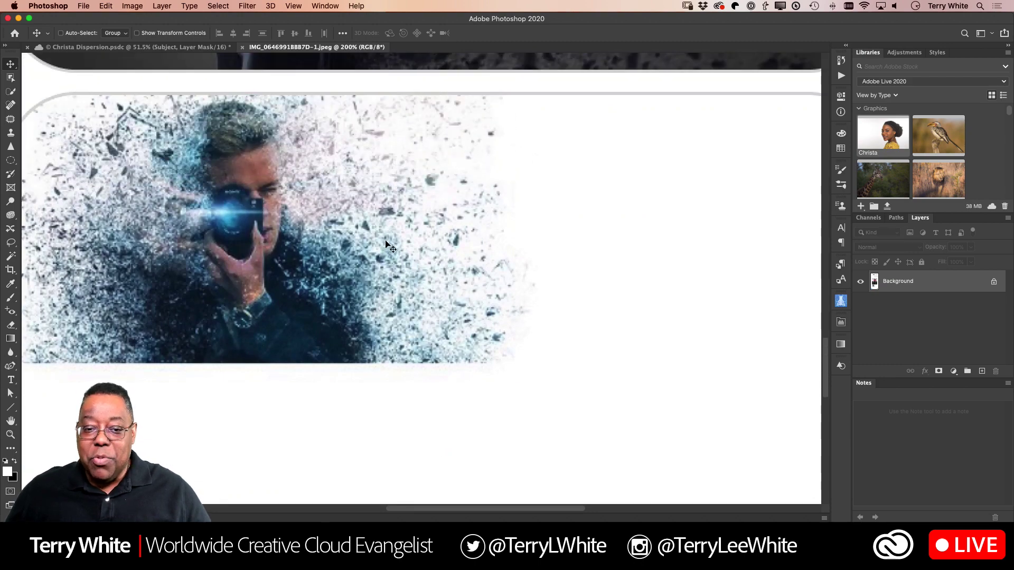
{"action": "scroll", "coordinate": [379, 243], "scroll_direction": "up", "scroll_amount": 10}
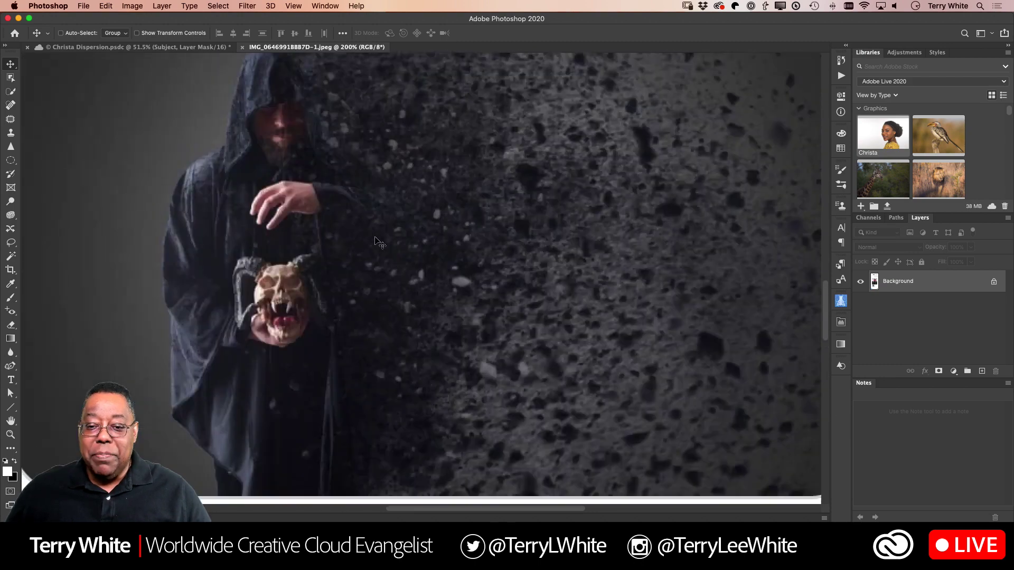
{"action": "scroll", "coordinate": [377, 241], "scroll_direction": "up", "scroll_amount": 15}
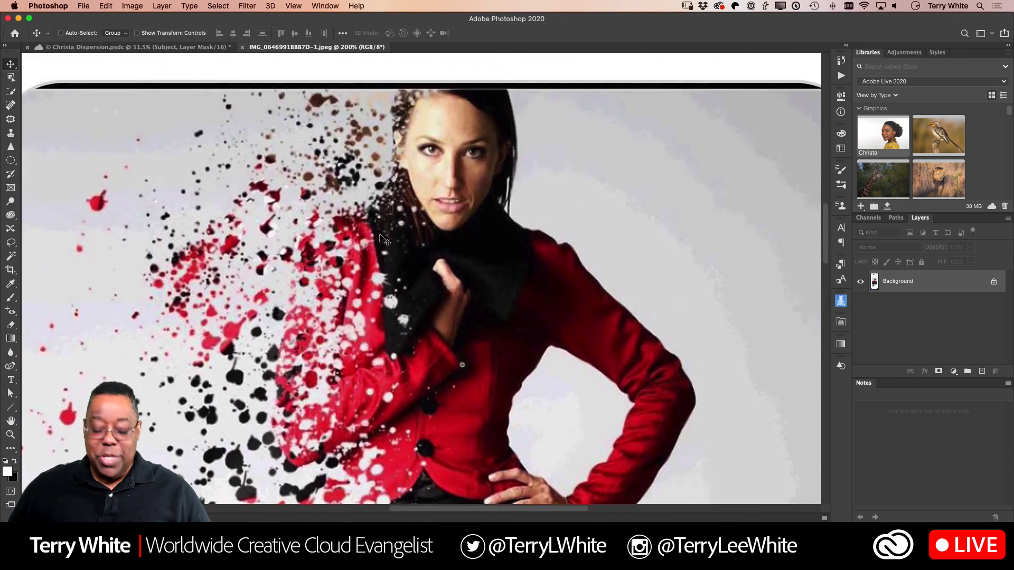
{"action": "key", "text": "super+w"}
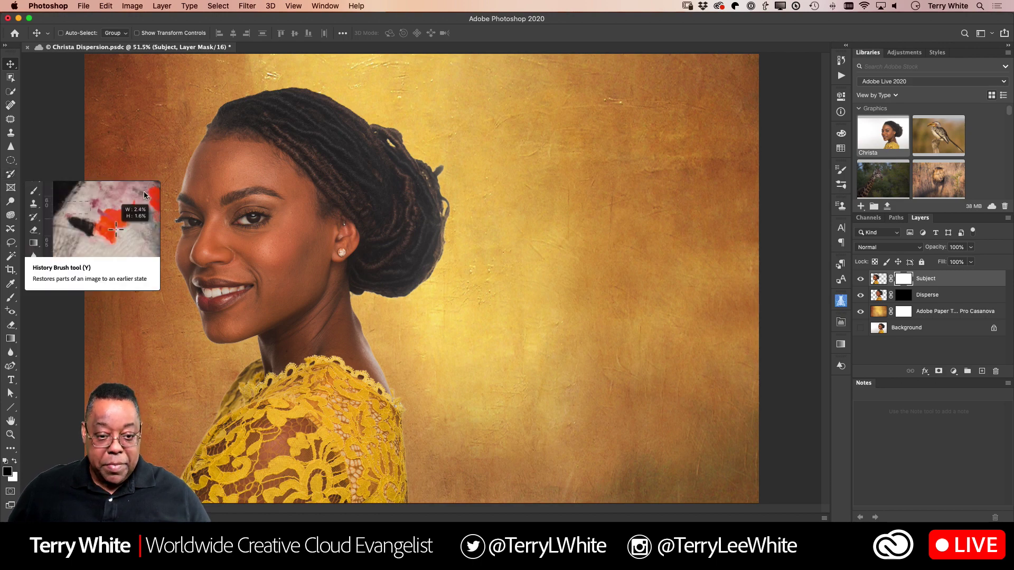
Activate the Brush tool and display the Brush Settings, resizing them to show more brush tips while keeping the portrait visible.
{"action": "key", "text": "b"}
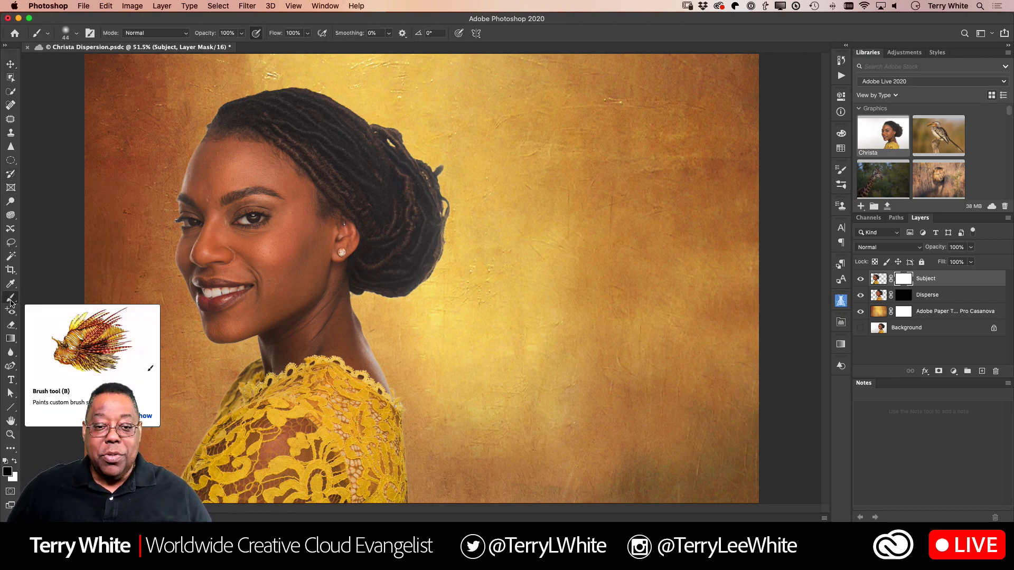
{"action": "left_click", "coordinate": [90, 35]}
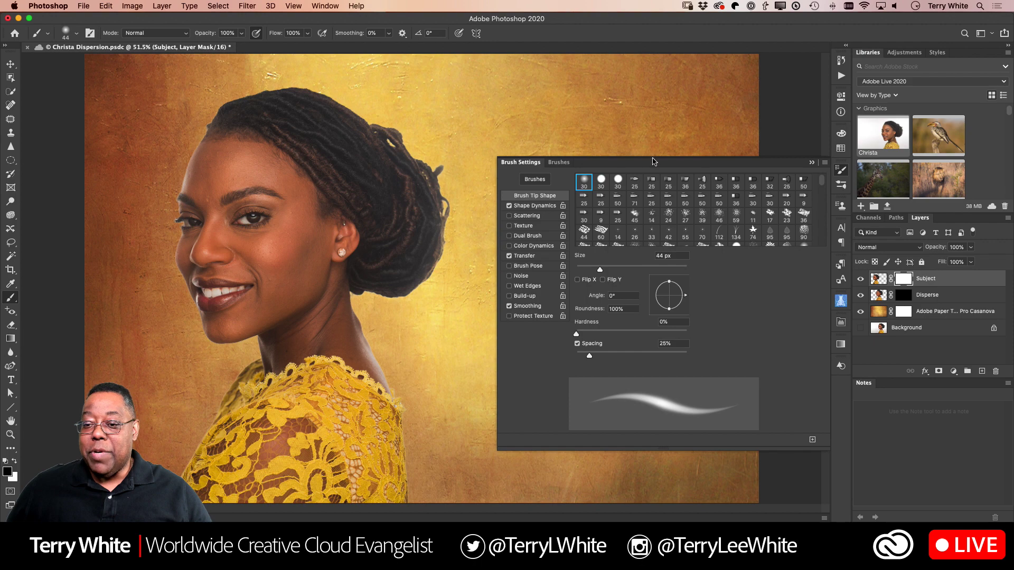
{"action": "mouse_move", "coordinate": [655, 158]}
{"action": "left_mouse_down"}
{"action": "mouse_move", "coordinate": [654, 66]}
{"action": "mouse_move", "coordinate": [655, 114]}
{"action": "left_mouse_up"}
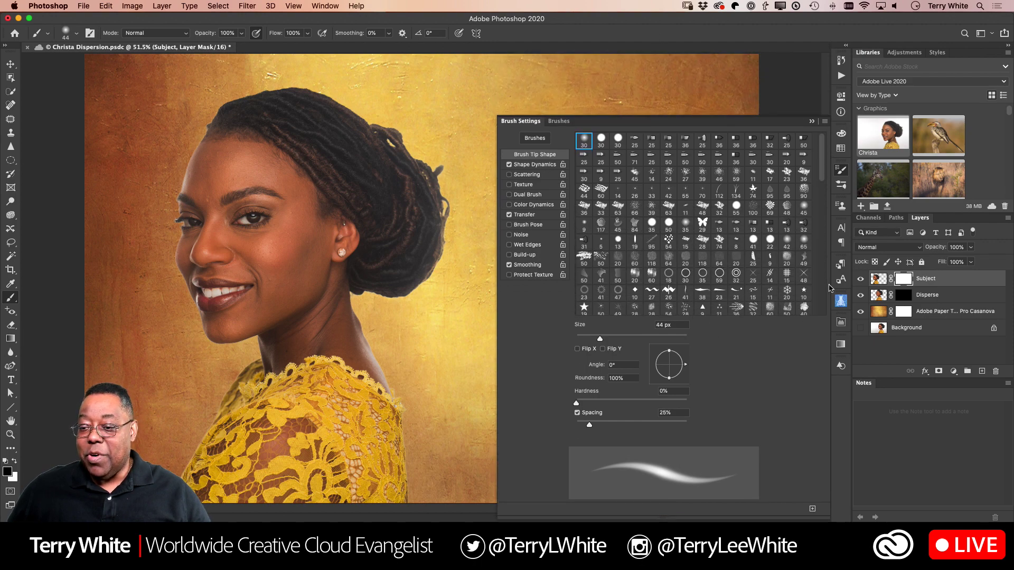
{"action": "mouse_move", "coordinate": [822, 182]}
{"action": "left_mouse_down"}
{"action": "mouse_move", "coordinate": [828, 243]}
{"action": "mouse_move", "coordinate": [830, 177]}
{"action": "left_mouse_up"}
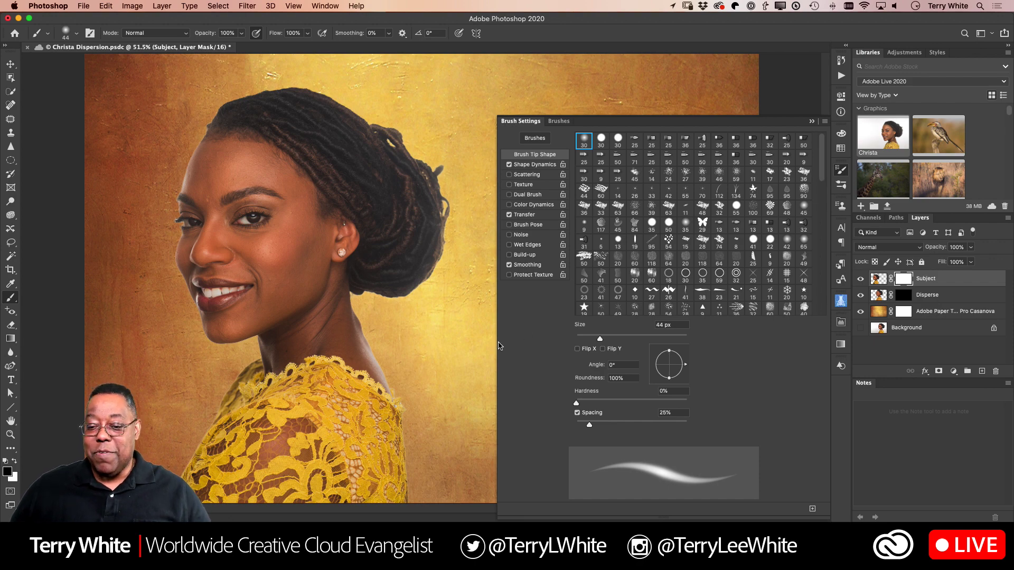
{"action": "left_click_drag", "start_coordinate": [500, 343], "coordinate": [562, 340]}
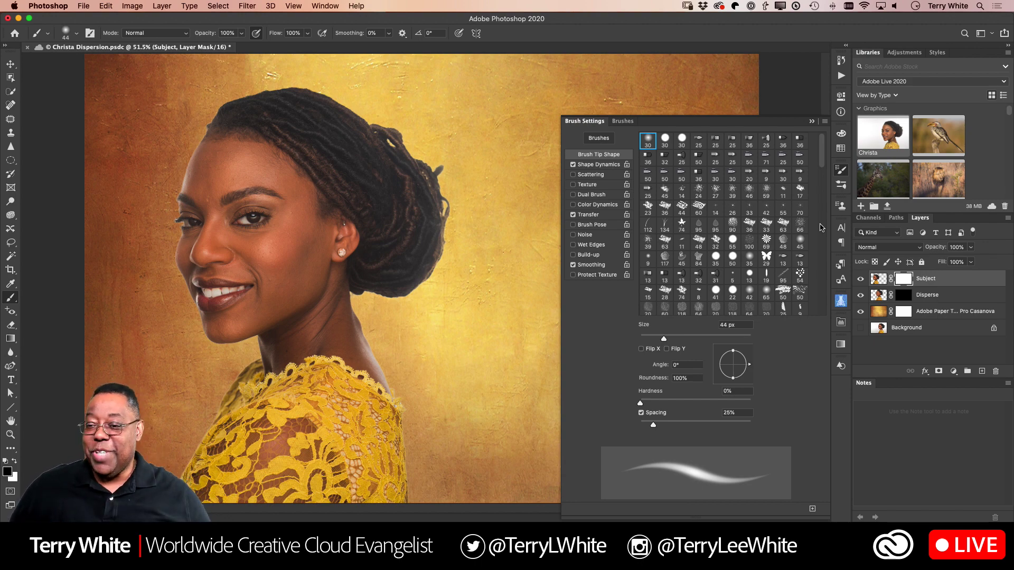
{"action": "left_click", "coordinate": [824, 122]}
{"action": "left_click", "coordinate": [825, 126]}
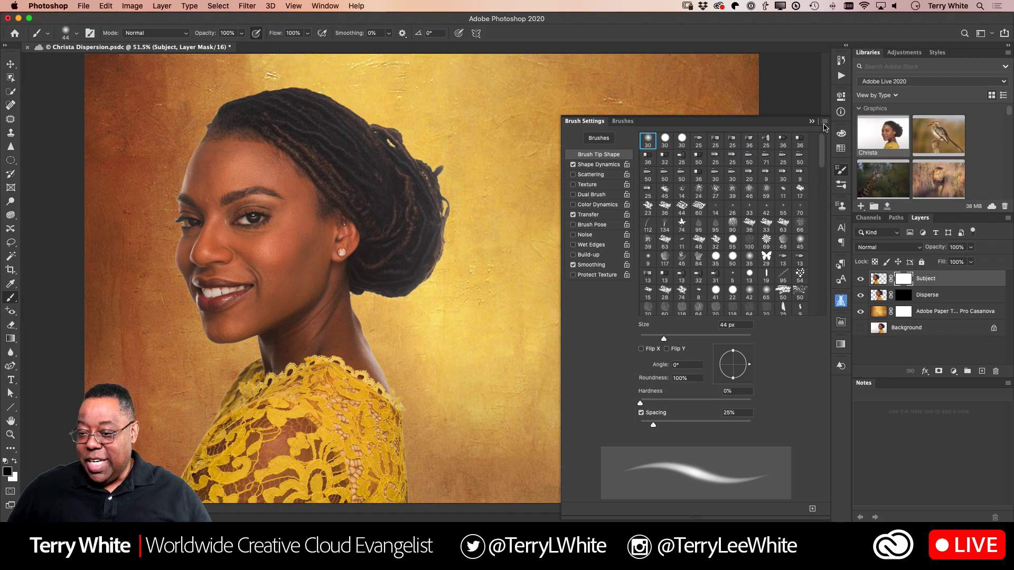
{"action": "left_click", "coordinate": [824, 122]}
{"action": "left_click", "coordinate": [825, 125]}
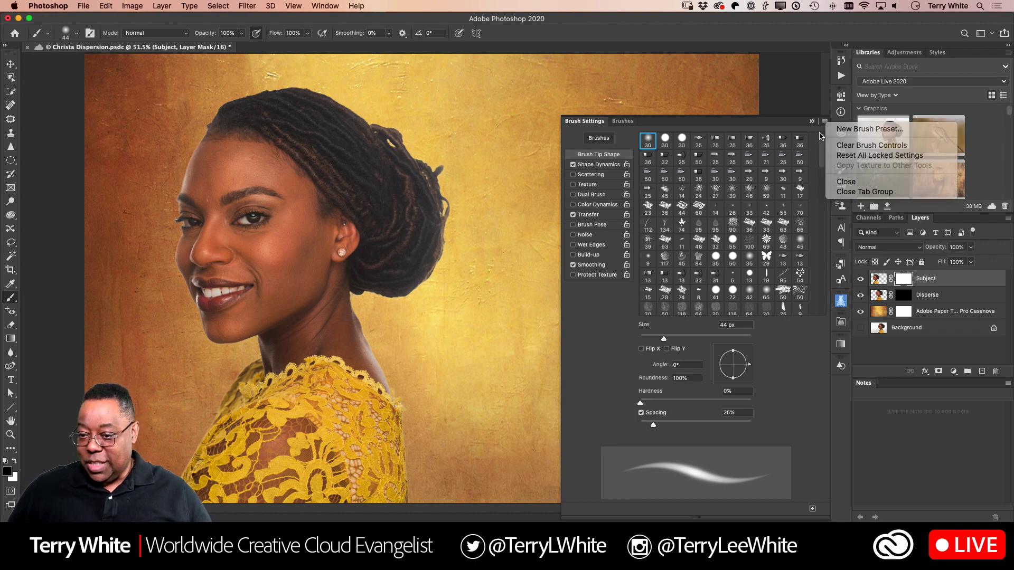
Browse the brush preset library and collapse the spatter_brushes group.
{"action": "left_click", "coordinate": [622, 123]}
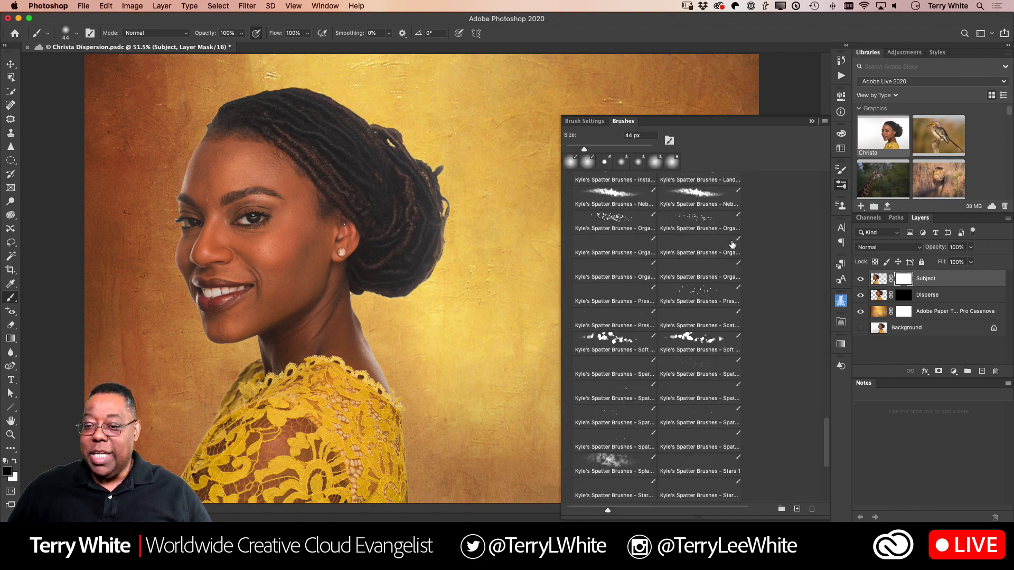
{"action": "scroll", "coordinate": [766, 240], "scroll_direction": "up", "scroll_amount": 15}
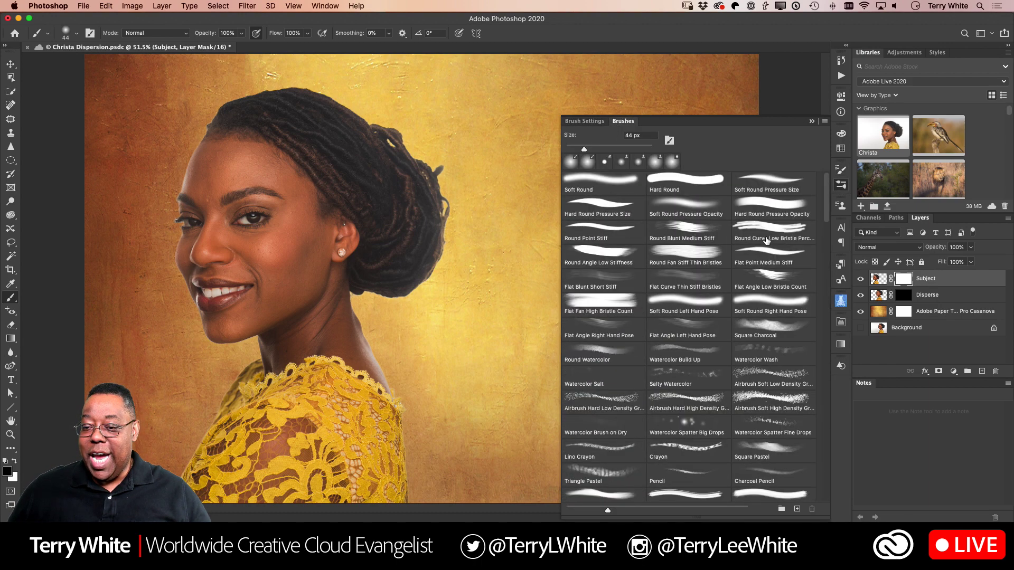
{"action": "scroll", "coordinate": [767, 241], "scroll_direction": "down", "scroll_amount": 20}
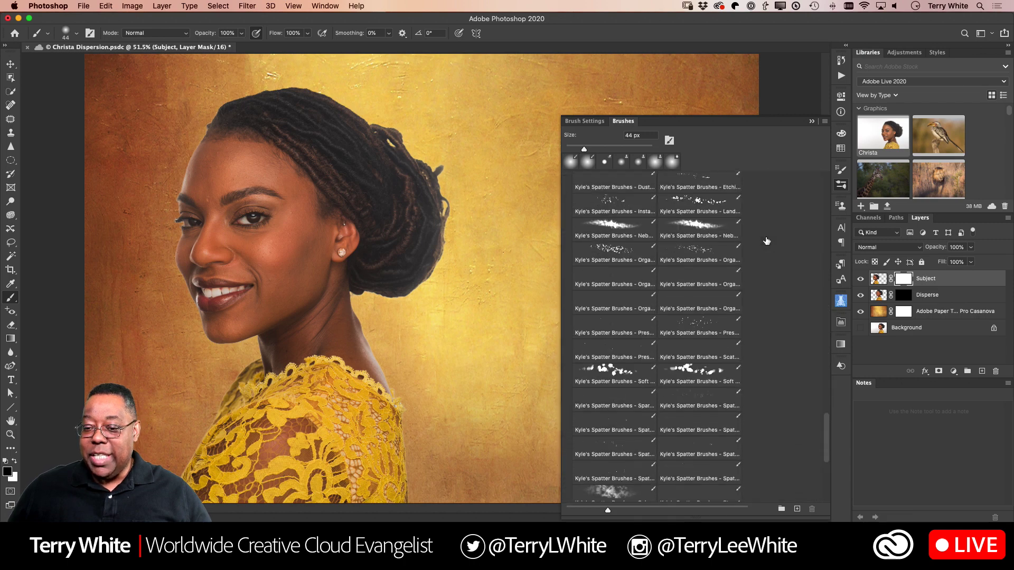
{"action": "scroll", "coordinate": [766, 241], "scroll_direction": "up", "scroll_amount": 5}
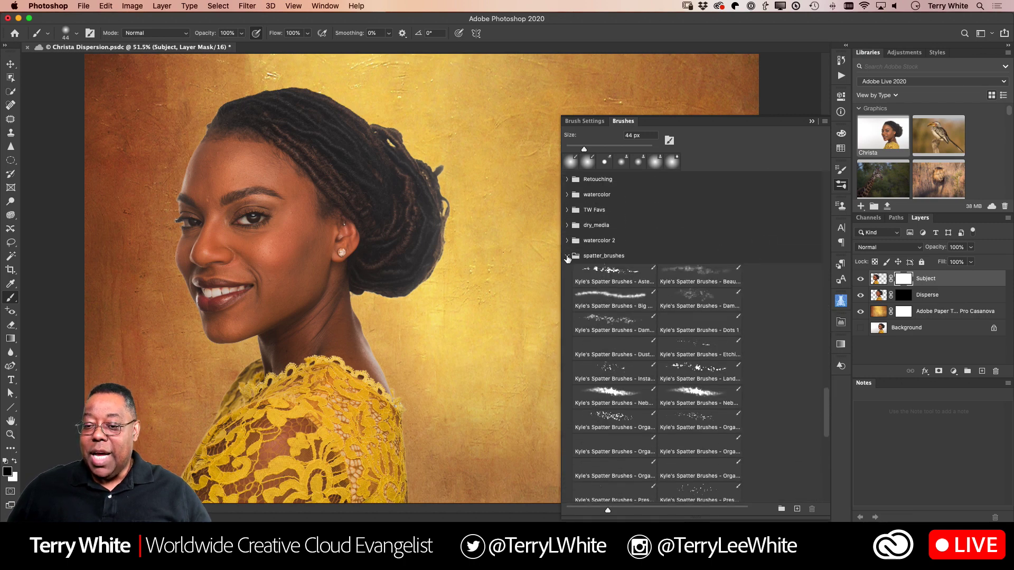
{"action": "left_click", "coordinate": [568, 257]}
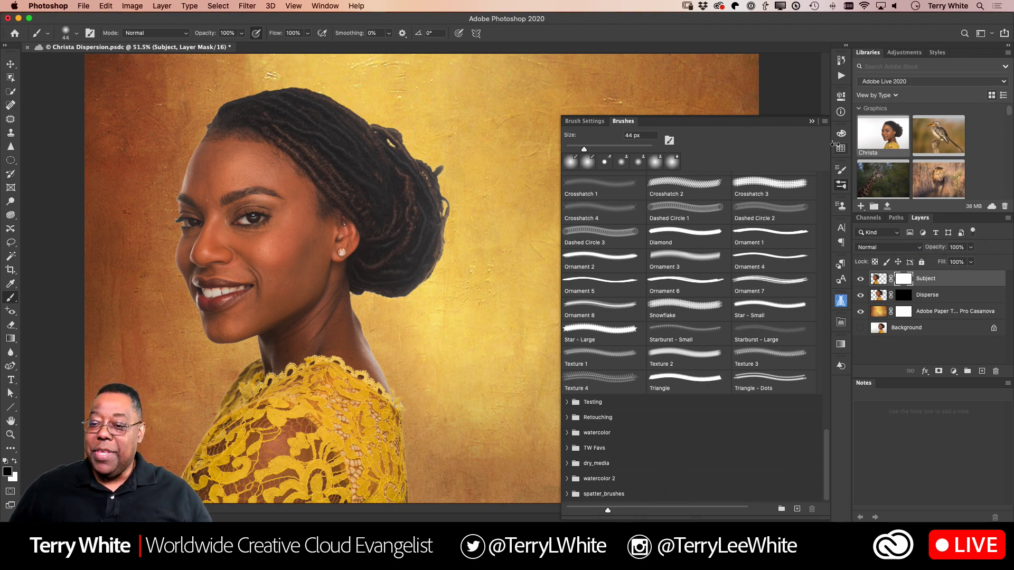
Open the Get More Brushes web page in Safari and examine the Kyle T. Webster brush download page.
{"action": "left_click", "coordinate": [824, 124]}
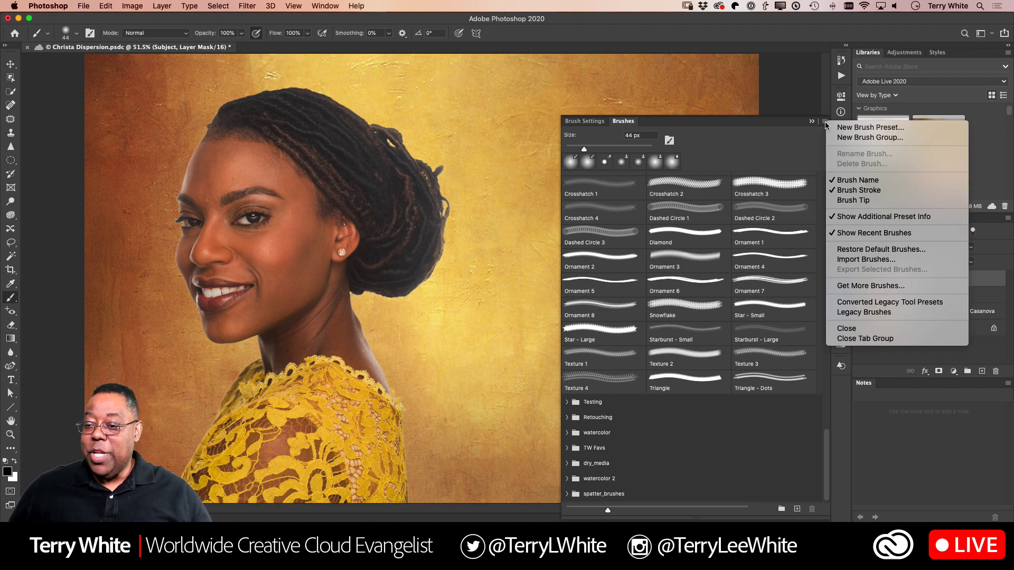
{"action": "left_click", "coordinate": [860, 288]}
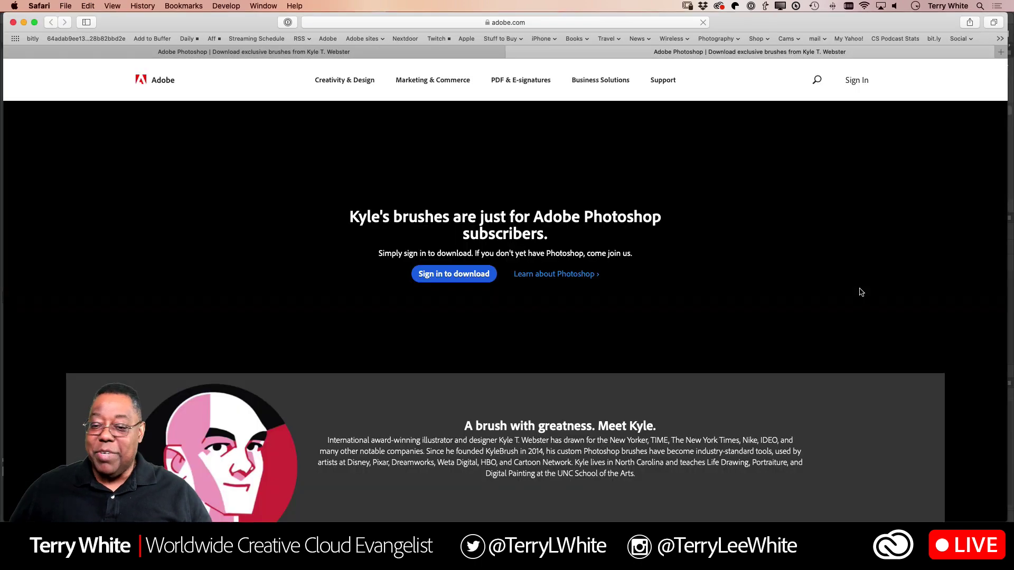
{"action": "scroll", "coordinate": [810, 288], "scroll_direction": "down", "scroll_amount": 5}
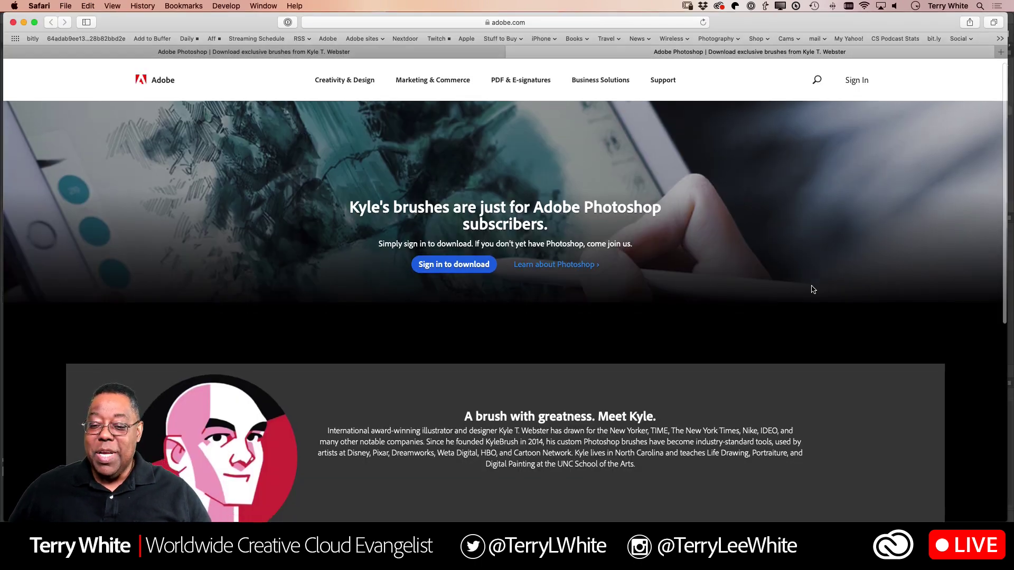
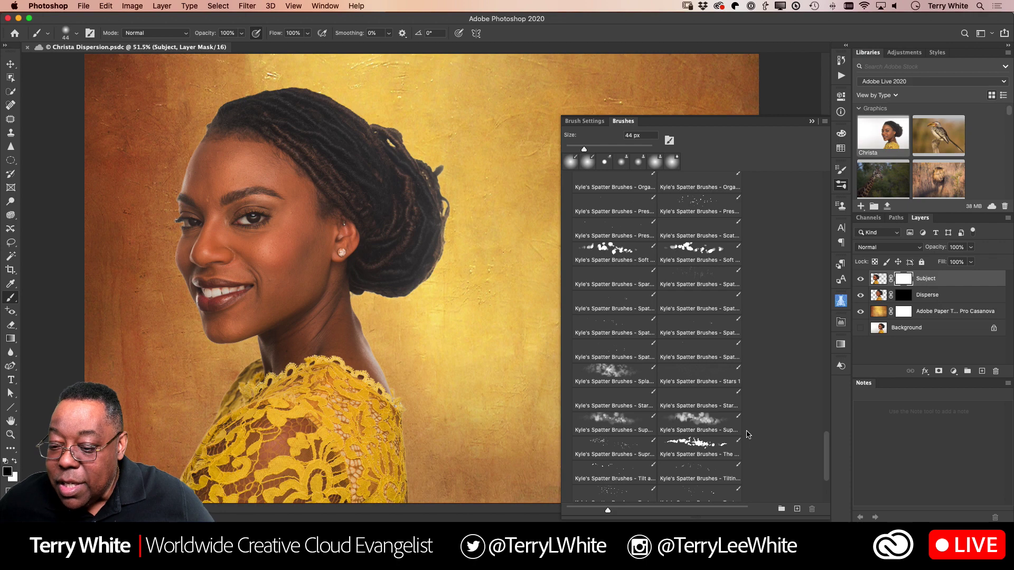
Choose the Kyle's Spatter Brushes - Landscaper 1 preset from the spatter_brushes group and collapse the brush presets.
{"action": "left_click", "coordinate": [708, 426]}
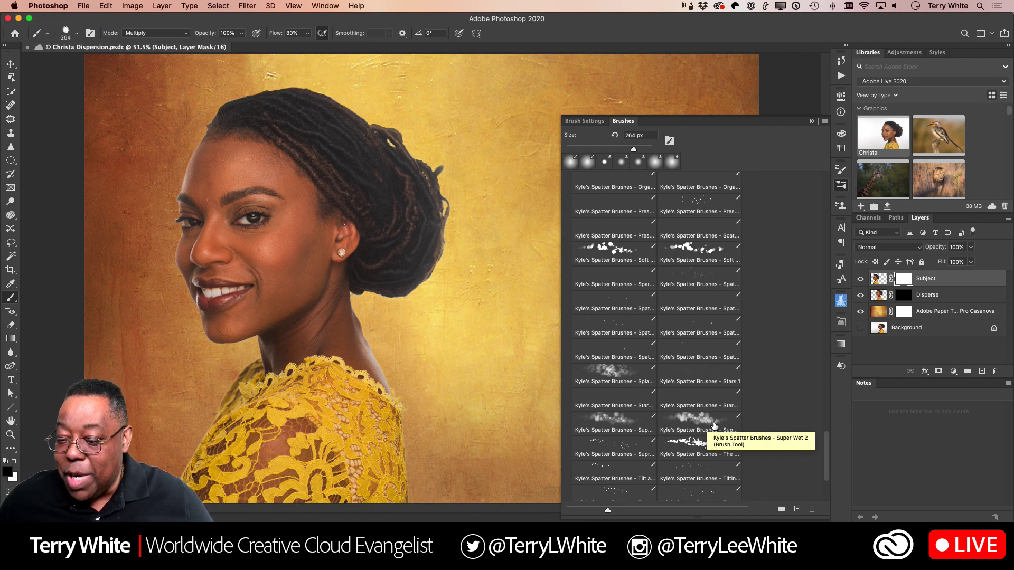
{"action": "left_click", "coordinate": [714, 425]}
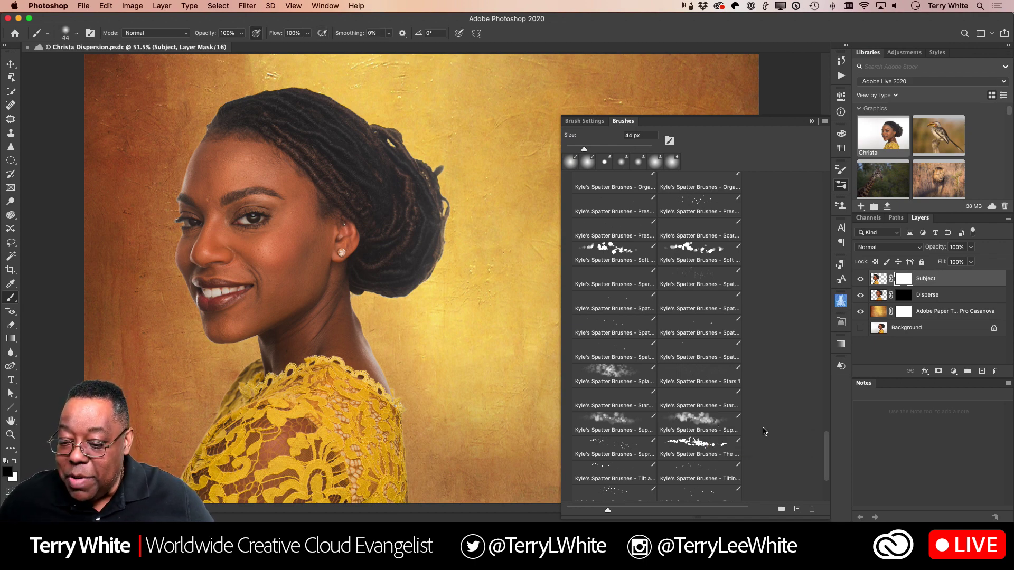
{"action": "scroll", "coordinate": [763, 431], "scroll_direction": "down", "scroll_amount": 5}
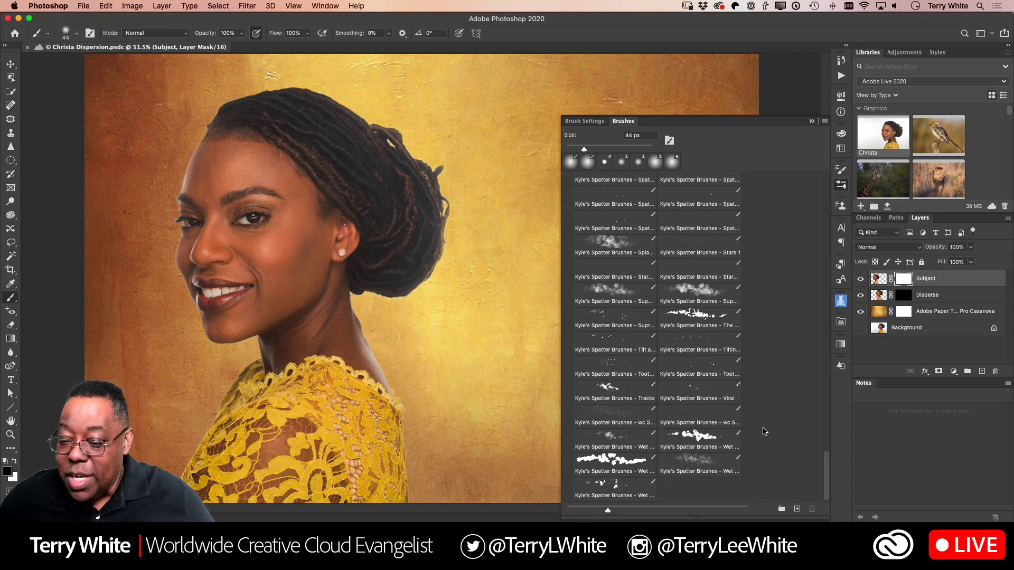
{"action": "scroll", "coordinate": [763, 431], "scroll_direction": "up", "scroll_amount": 12}
{"action": "scroll", "coordinate": [763, 431], "scroll_direction": "up", "scroll_amount": 2}
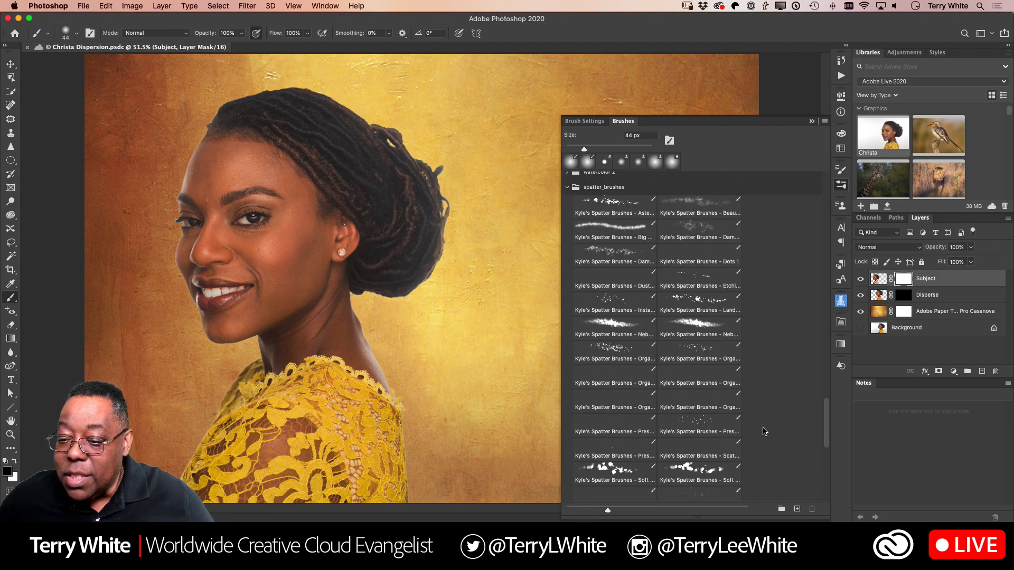
{"action": "left_click", "coordinate": [701, 316]}
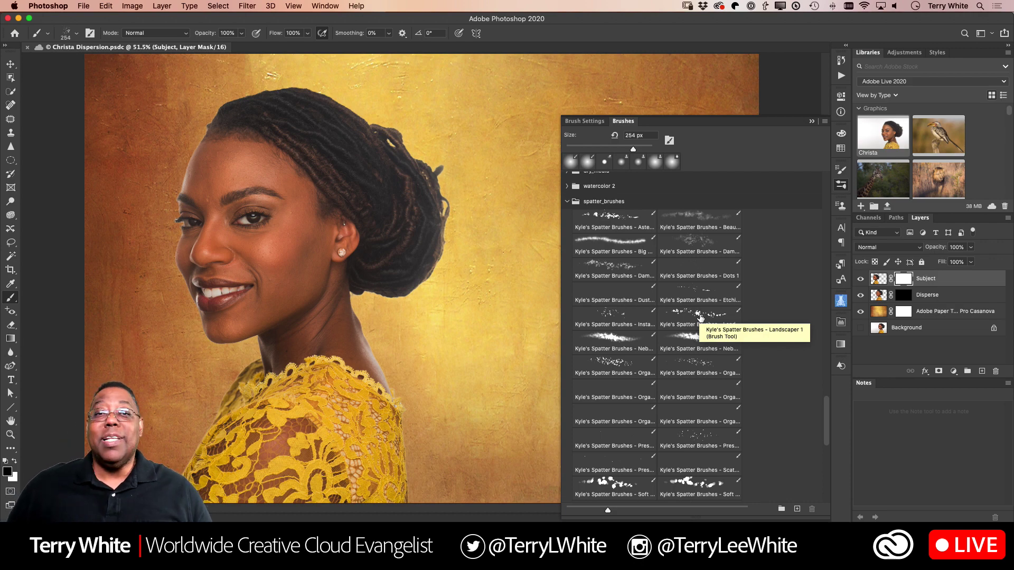
{"action": "left_click", "coordinate": [701, 317]}
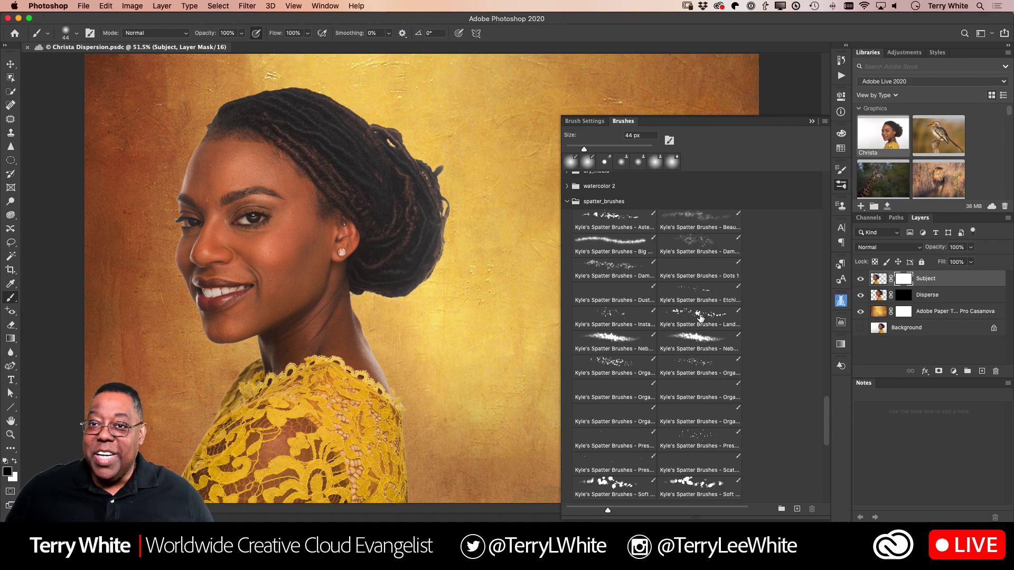
{"action": "left_click", "coordinate": [701, 316]}
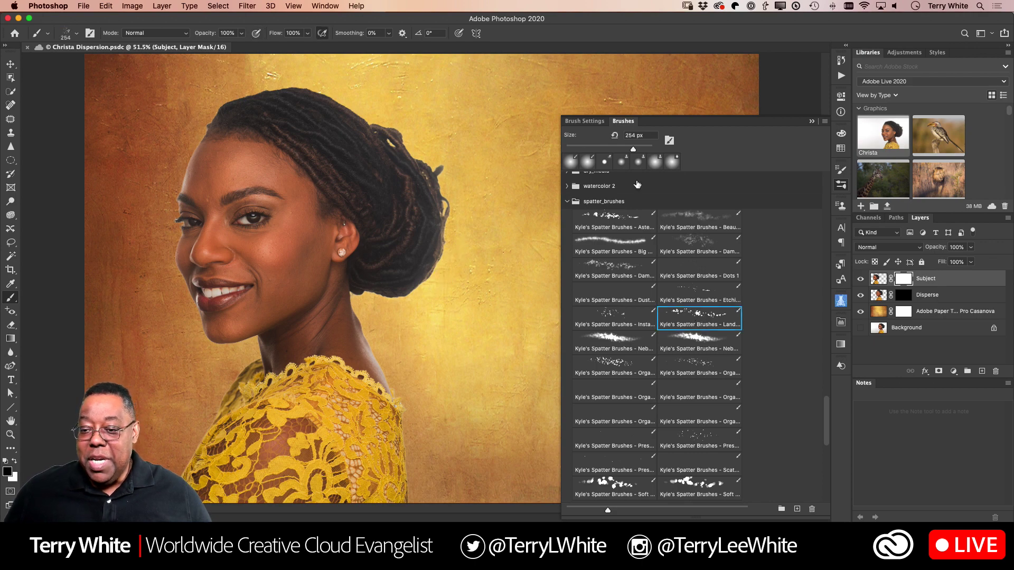
{"action": "left_click", "coordinate": [812, 122]}
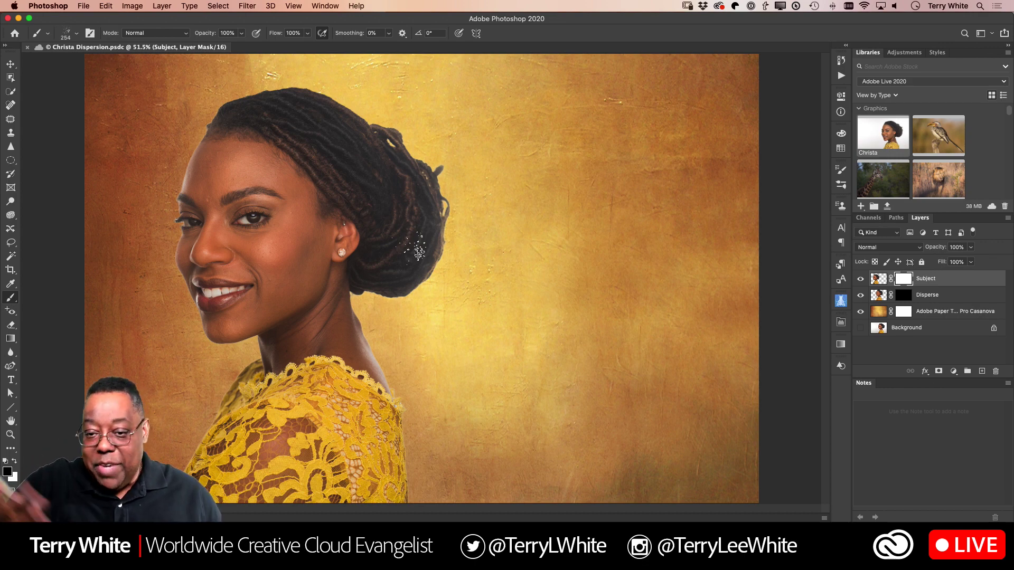
Paint black spatter on the Subject layer mask to erode the back of the hair, the neck and the shoulder edge.
{"action": "mouse_move", "coordinate": [419, 253]}
{"action": "left_mouse_down"}
{"action": "mouse_move", "coordinate": [428, 224]}
{"action": "mouse_move", "coordinate": [424, 319]}
{"action": "mouse_move", "coordinate": [419, 214]}
{"action": "mouse_move", "coordinate": [390, 135]}
{"action": "mouse_move", "coordinate": [365, 108]}
{"action": "mouse_move", "coordinate": [360, 166]}
{"action": "mouse_move", "coordinate": [389, 302]}
{"action": "mouse_move", "coordinate": [382, 351]}
{"action": "left_mouse_up"}
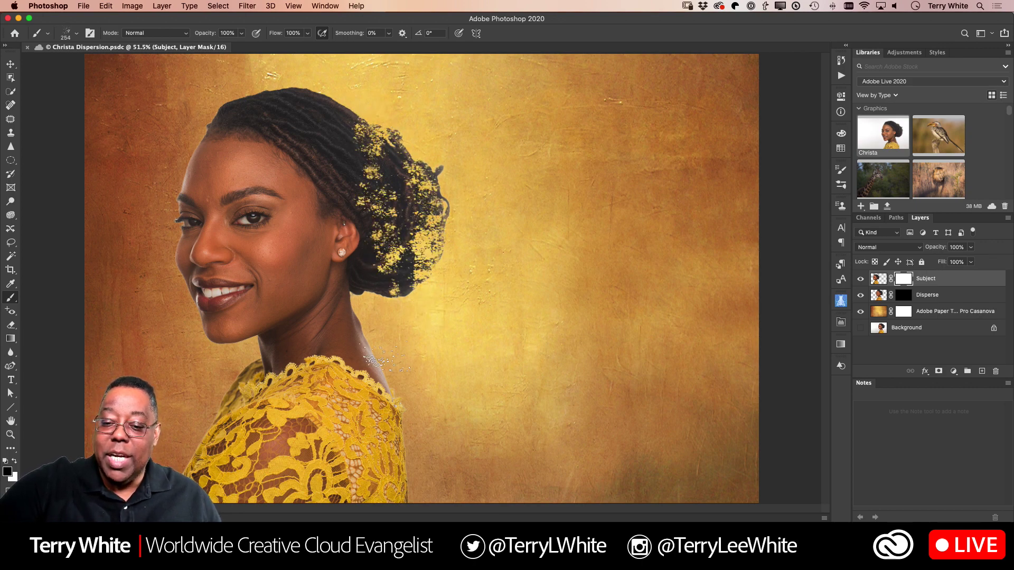
{"action": "mouse_move", "coordinate": [383, 457]}
{"action": "left_mouse_down"}
{"action": "mouse_move", "coordinate": [401, 496]}
{"action": "mouse_move", "coordinate": [357, 289]}
{"action": "mouse_move", "coordinate": [347, 356]}
{"action": "mouse_move", "coordinate": [357, 400]}
{"action": "mouse_move", "coordinate": [337, 273]}
{"action": "mouse_move", "coordinate": [357, 105]}
{"action": "mouse_move", "coordinate": [321, 84]}
{"action": "mouse_move", "coordinate": [327, 111]}
{"action": "mouse_move", "coordinate": [391, 155]}
{"action": "mouse_move", "coordinate": [421, 259]}
{"action": "mouse_move", "coordinate": [410, 301]}
{"action": "mouse_move", "coordinate": [401, 178]}
{"action": "mouse_move", "coordinate": [394, 367]}
{"action": "left_mouse_up"}
{"action": "mouse_move", "coordinate": [383, 486]}
{"action": "left_mouse_down"}
{"action": "mouse_move", "coordinate": [351, 349]}
{"action": "mouse_move", "coordinate": [378, 499]}
{"action": "mouse_move", "coordinate": [433, 203]}
{"action": "mouse_move", "coordinate": [425, 164]}
{"action": "mouse_move", "coordinate": [435, 217]}
{"action": "mouse_move", "coordinate": [433, 264]}
{"action": "mouse_move", "coordinate": [402, 309]}
{"action": "mouse_move", "coordinate": [420, 195]}
{"action": "mouse_move", "coordinate": [349, 111]}
{"action": "mouse_move", "coordinate": [372, 174]}
{"action": "mouse_move", "coordinate": [370, 148]}
{"action": "mouse_move", "coordinate": [370, 280]}
{"action": "mouse_move", "coordinate": [343, 175]}
{"action": "mouse_move", "coordinate": [317, 120]}
{"action": "mouse_move", "coordinate": [346, 322]}
{"action": "mouse_move", "coordinate": [349, 430]}
{"action": "mouse_move", "coordinate": [394, 289]}
{"action": "mouse_move", "coordinate": [401, 185]}
{"action": "mouse_move", "coordinate": [391, 159]}
{"action": "mouse_move", "coordinate": [391, 285]}
{"action": "mouse_move", "coordinate": [312, 85]}
{"action": "mouse_move", "coordinate": [343, 74]}
{"action": "left_mouse_up"}
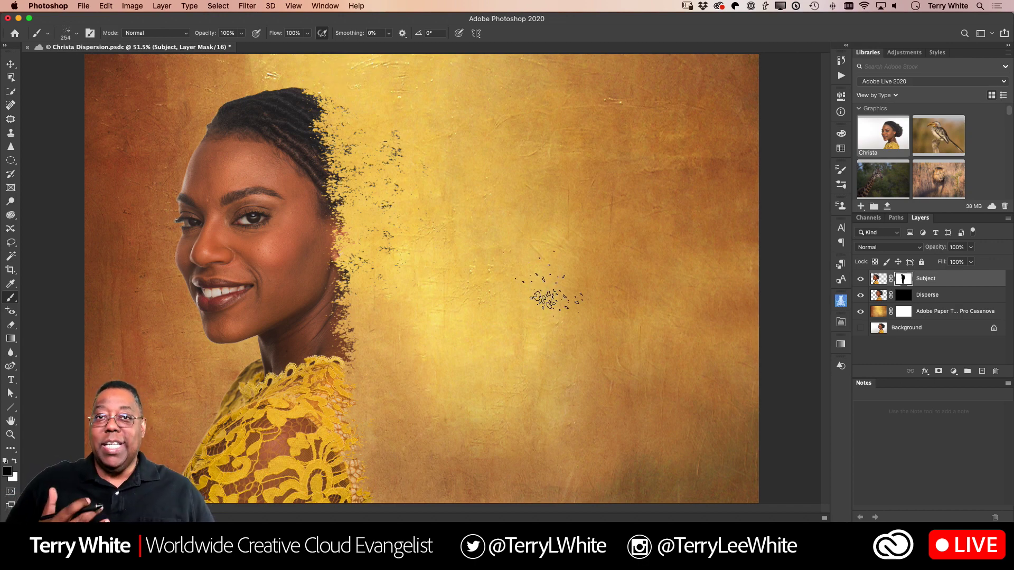
Make the Disperse layer's mask active with white as foreground, and set the brush tip's angle to 48° and spacing to 71%.
{"action": "left_click", "coordinate": [901, 297]}
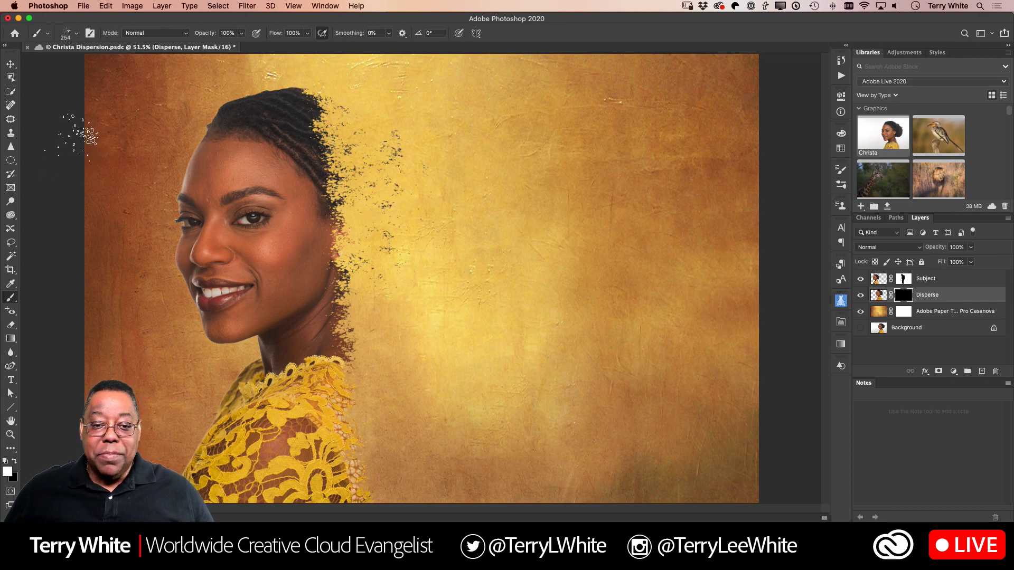
{"action": "left_click", "coordinate": [89, 35]}
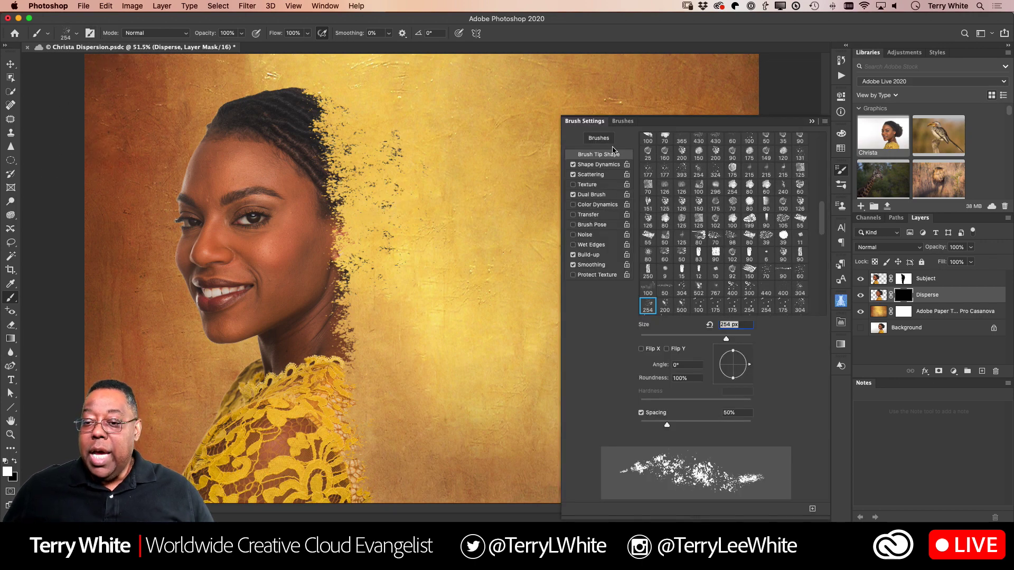
{"action": "left_click", "coordinate": [623, 121]}
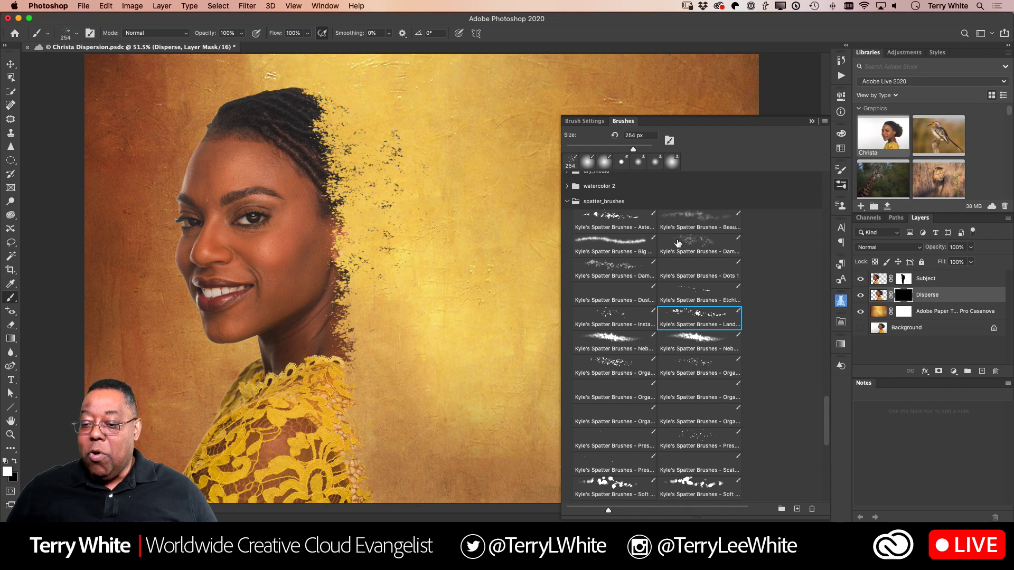
{"action": "left_click", "coordinate": [585, 122]}
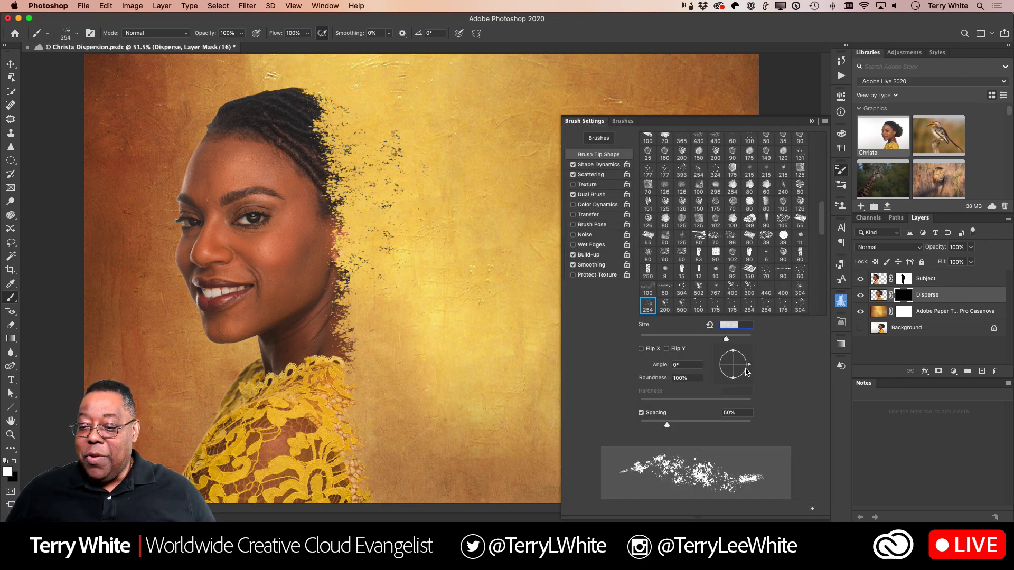
{"action": "mouse_move", "coordinate": [751, 367]}
{"action": "left_mouse_down"}
{"action": "mouse_move", "coordinate": [738, 392]}
{"action": "mouse_move", "coordinate": [719, 367]}
{"action": "mouse_move", "coordinate": [746, 361]}
{"action": "mouse_move", "coordinate": [747, 351]}
{"action": "left_mouse_up"}
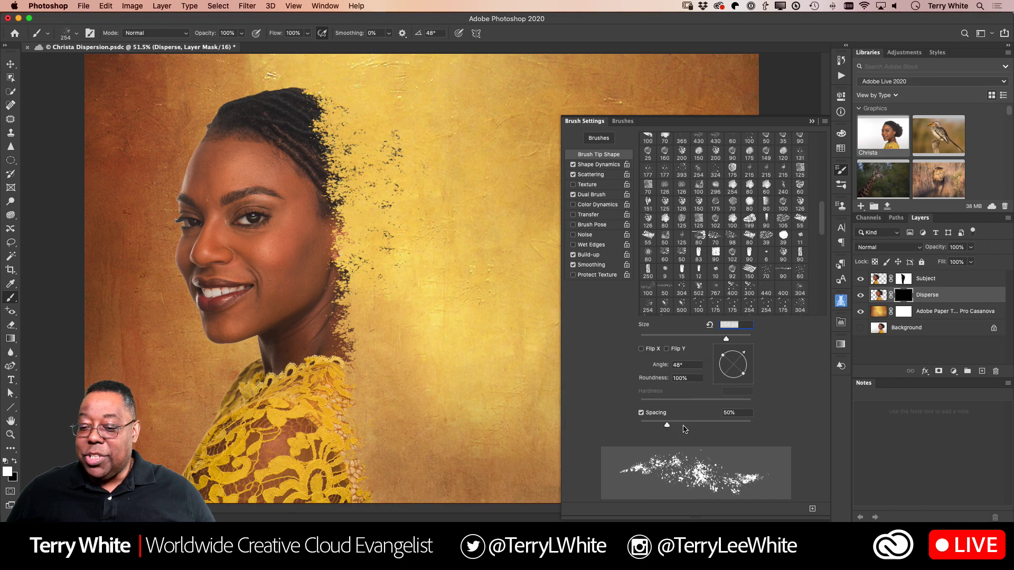
{"action": "left_click_drag", "start_coordinate": [667, 426], "coordinate": [679, 427]}
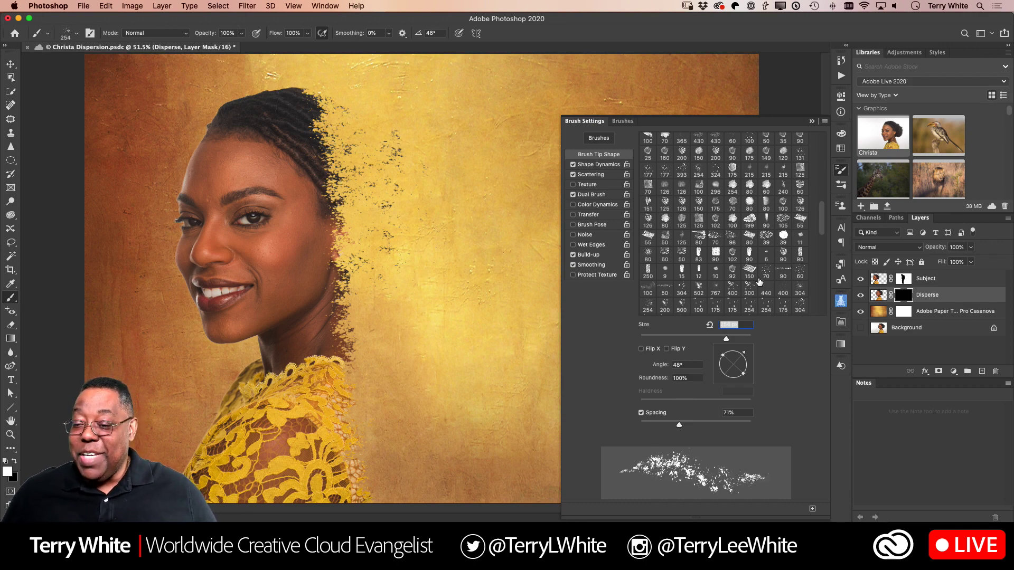
In the brush's Shape Dynamics, set Size Jitter to 61%, Minimum Diameter to 8% and Angle Jitter to 42%.
{"action": "left_click", "coordinate": [597, 165]}
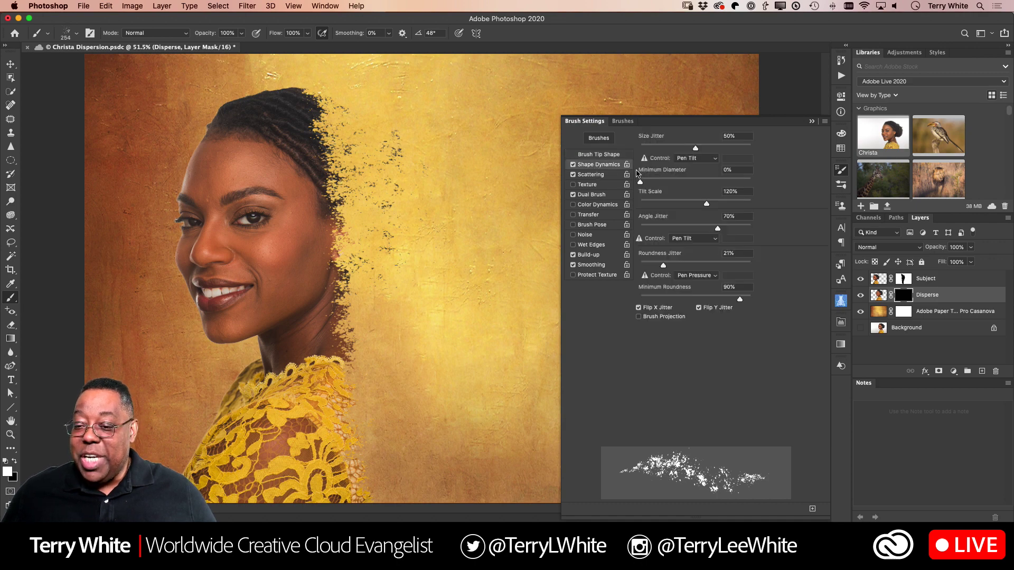
{"action": "mouse_move", "coordinate": [697, 151]}
{"action": "left_mouse_down"}
{"action": "mouse_move", "coordinate": [717, 151]}
{"action": "mouse_move", "coordinate": [668, 152]}
{"action": "mouse_move", "coordinate": [708, 150]}
{"action": "left_mouse_up"}
{"action": "mouse_move", "coordinate": [642, 182]}
{"action": "left_mouse_down"}
{"action": "mouse_move", "coordinate": [660, 183]}
{"action": "mouse_move", "coordinate": [648, 184]}
{"action": "left_mouse_up"}
{"action": "left_click_drag", "start_coordinate": [715, 230], "coordinate": [687, 230]}
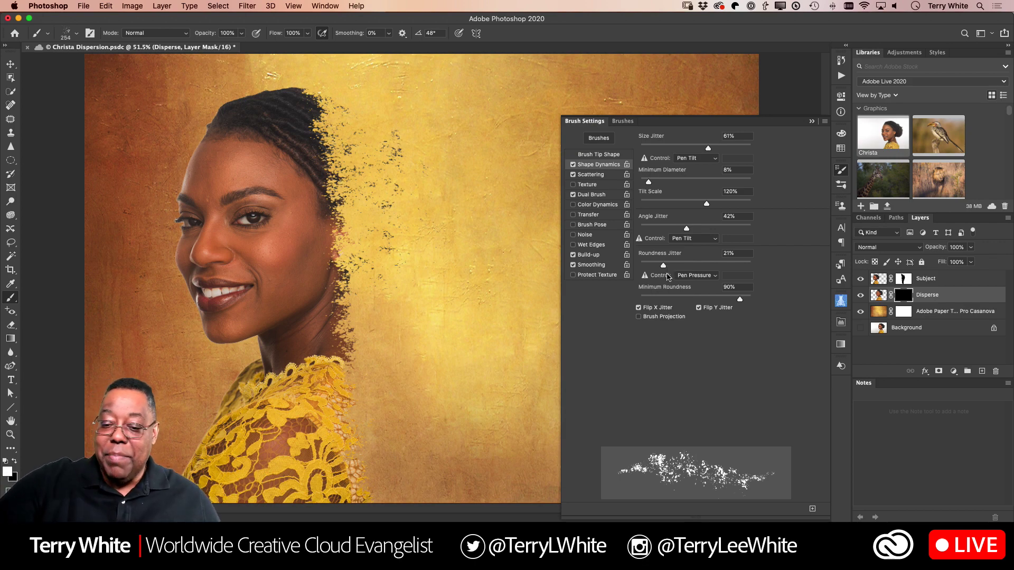
Paint white spatter on the Disperse layer mask to reveal scattered particles outward from the hair, neck and shoulder.
{"action": "mouse_move", "coordinate": [446, 468]}
{"action": "left_mouse_down"}
{"action": "mouse_move", "coordinate": [417, 318]}
{"action": "mouse_move", "coordinate": [450, 181]}
{"action": "mouse_move", "coordinate": [428, 144]}
{"action": "mouse_move", "coordinate": [387, 179]}
{"action": "mouse_move", "coordinate": [394, 261]}
{"action": "mouse_move", "coordinate": [471, 261]}
{"action": "mouse_move", "coordinate": [390, 313]}
{"action": "mouse_move", "coordinate": [393, 404]}
{"action": "left_mouse_up"}
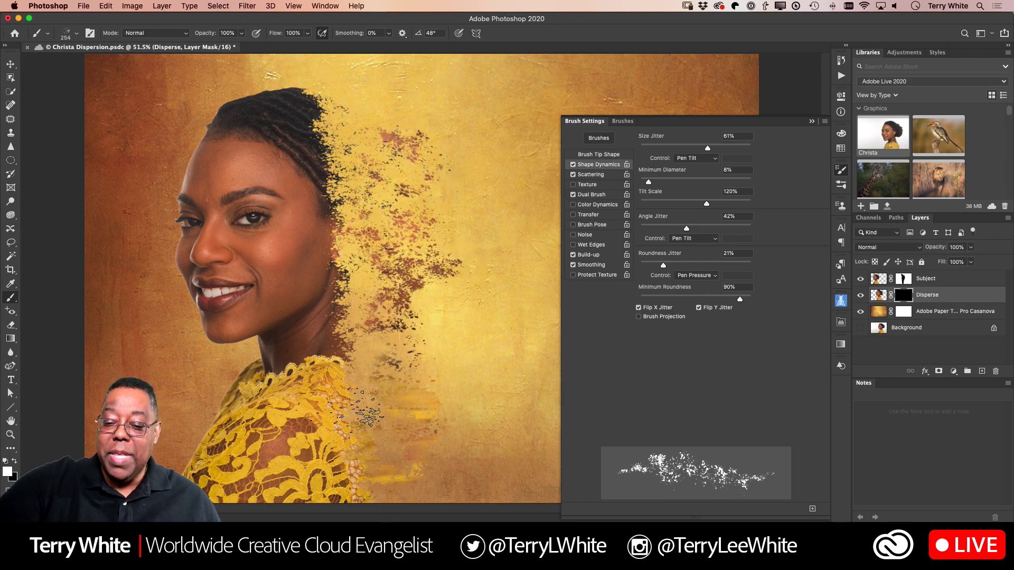
{"action": "mouse_move", "coordinate": [370, 149]}
{"action": "left_mouse_down"}
{"action": "mouse_move", "coordinate": [407, 95]}
{"action": "mouse_move", "coordinate": [343, 122]}
{"action": "left_mouse_up"}
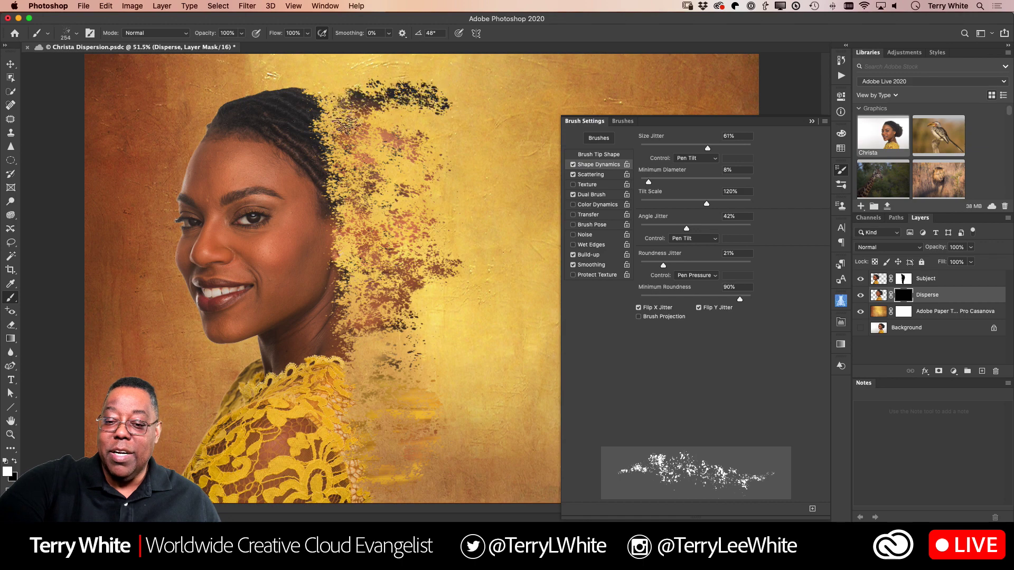
{"action": "mouse_move", "coordinate": [406, 328]}
{"action": "left_mouse_down"}
{"action": "mouse_move", "coordinate": [457, 318]}
{"action": "mouse_move", "coordinate": [496, 364]}
{"action": "left_mouse_up"}
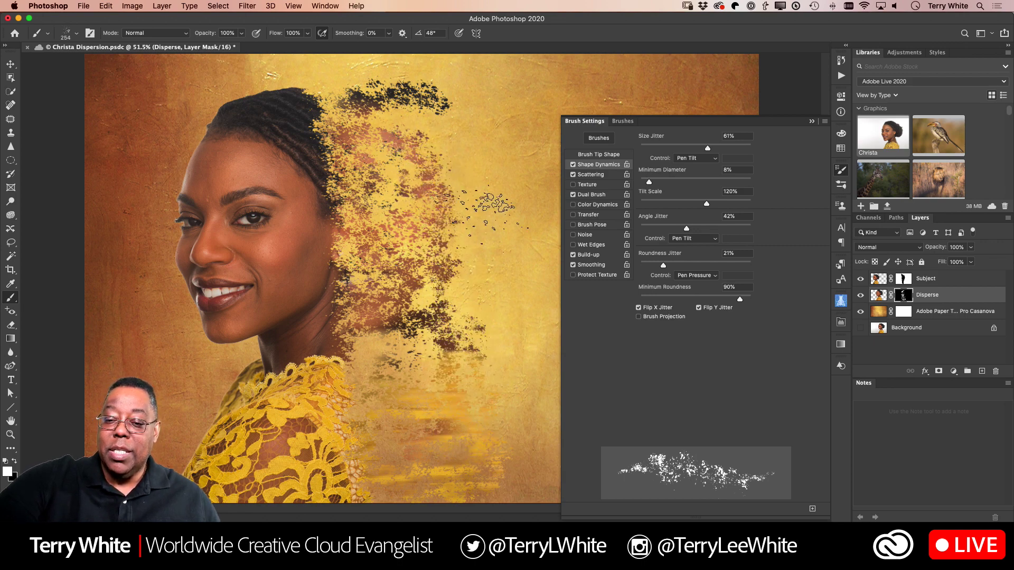
{"action": "mouse_move", "coordinate": [526, 383]}
{"action": "left_mouse_down"}
{"action": "mouse_move", "coordinate": [491, 280]}
{"action": "mouse_move", "coordinate": [502, 262]}
{"action": "left_mouse_up"}
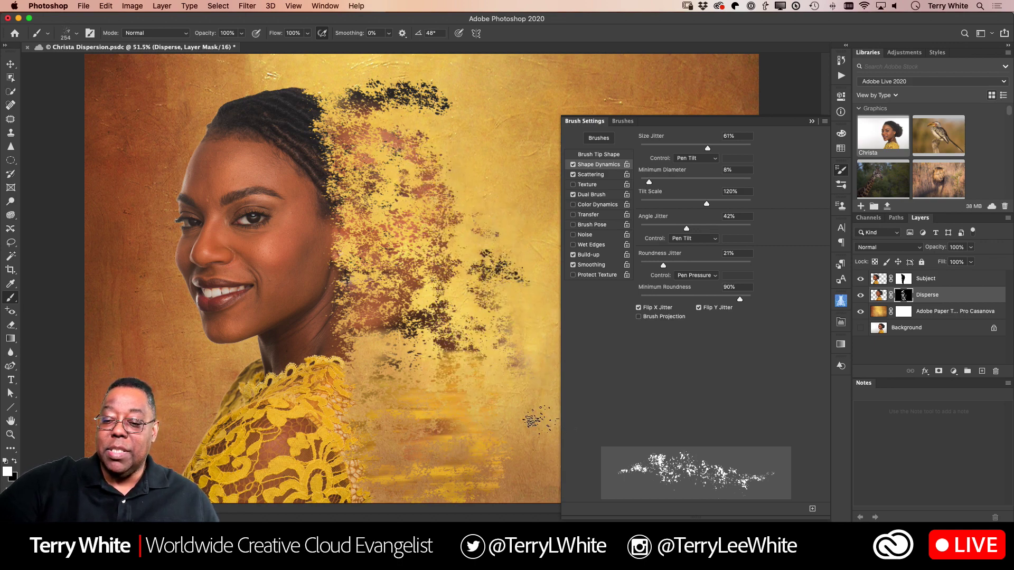
{"action": "mouse_move", "coordinate": [494, 376]}
{"action": "left_mouse_down"}
{"action": "mouse_move", "coordinate": [465, 333]}
{"action": "mouse_move", "coordinate": [452, 258]}
{"action": "mouse_move", "coordinate": [466, 184]}
{"action": "mouse_move", "coordinate": [431, 121]}
{"action": "mouse_move", "coordinate": [449, 124]}
{"action": "mouse_move", "coordinate": [475, 179]}
{"action": "mouse_move", "coordinate": [460, 146]}
{"action": "mouse_move", "coordinate": [437, 131]}
{"action": "mouse_move", "coordinate": [447, 129]}
{"action": "mouse_move", "coordinate": [446, 177]}
{"action": "mouse_move", "coordinate": [451, 161]}
{"action": "mouse_move", "coordinate": [391, 227]}
{"action": "left_mouse_up"}
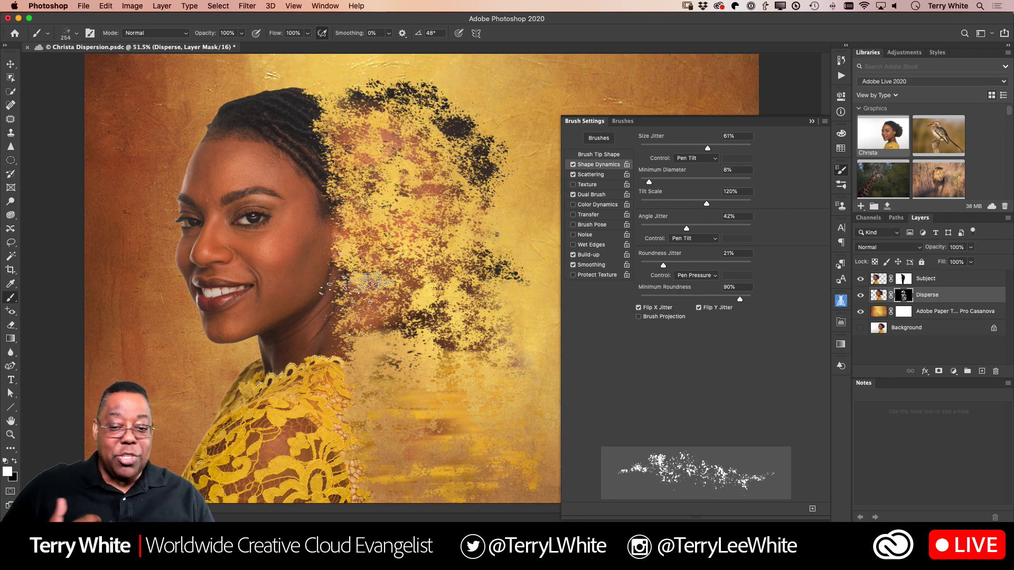
Touch up the Disperse mask's scattered particles with black at 41% brush opacity, and restore white as the foreground colour.
{"action": "key", "text": "x"}
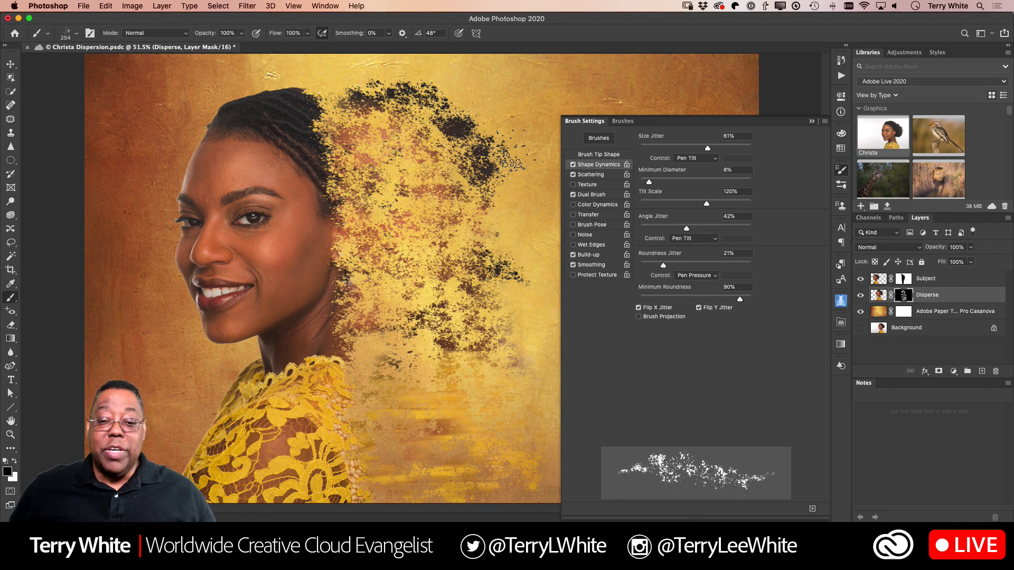
{"action": "left_click", "coordinate": [241, 34]}
{"action": "left_click_drag", "start_coordinate": [236, 47], "coordinate": [214, 48]}
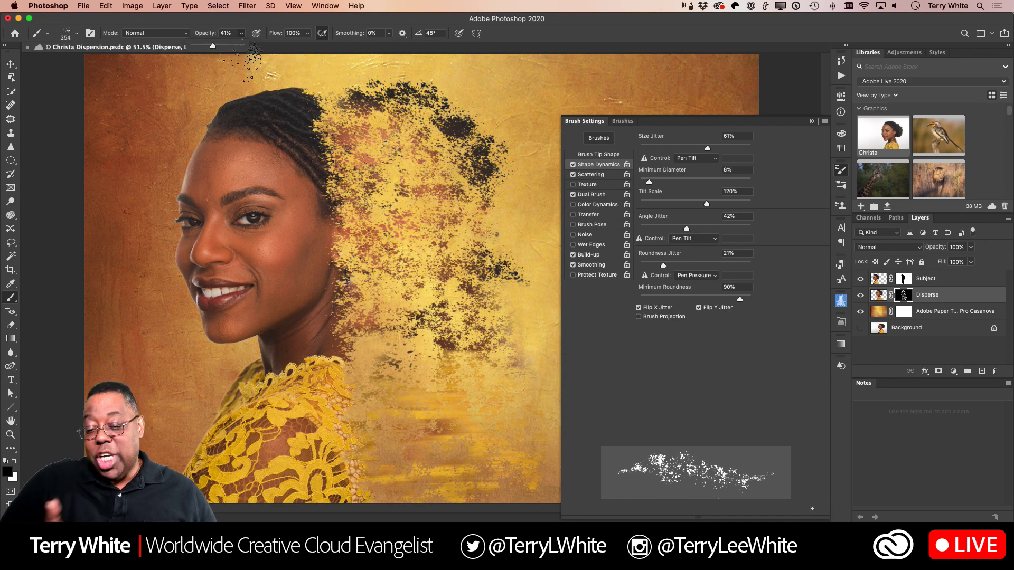
{"action": "left_click", "coordinate": [431, 240]}
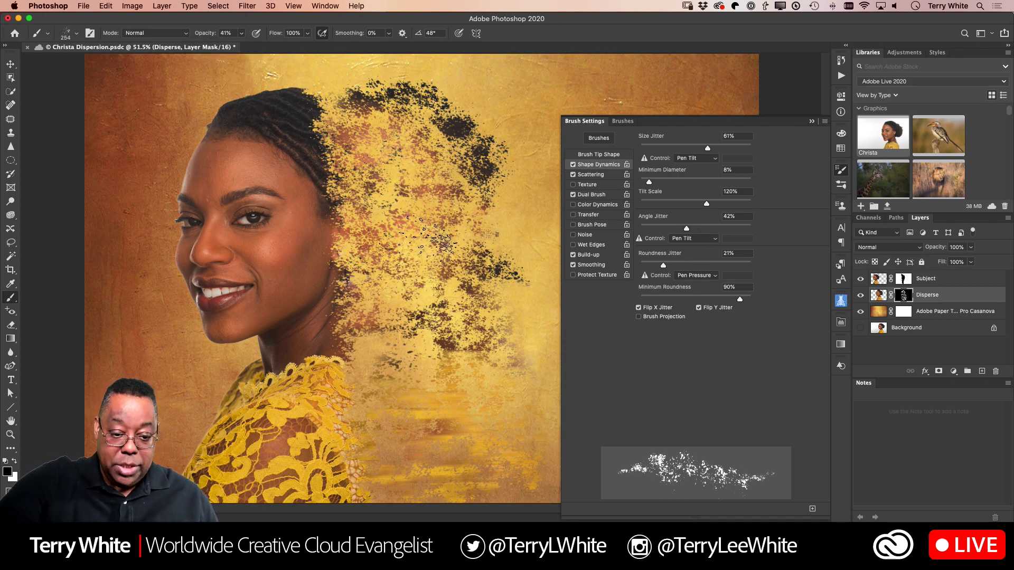
{"action": "key", "text": "x"}
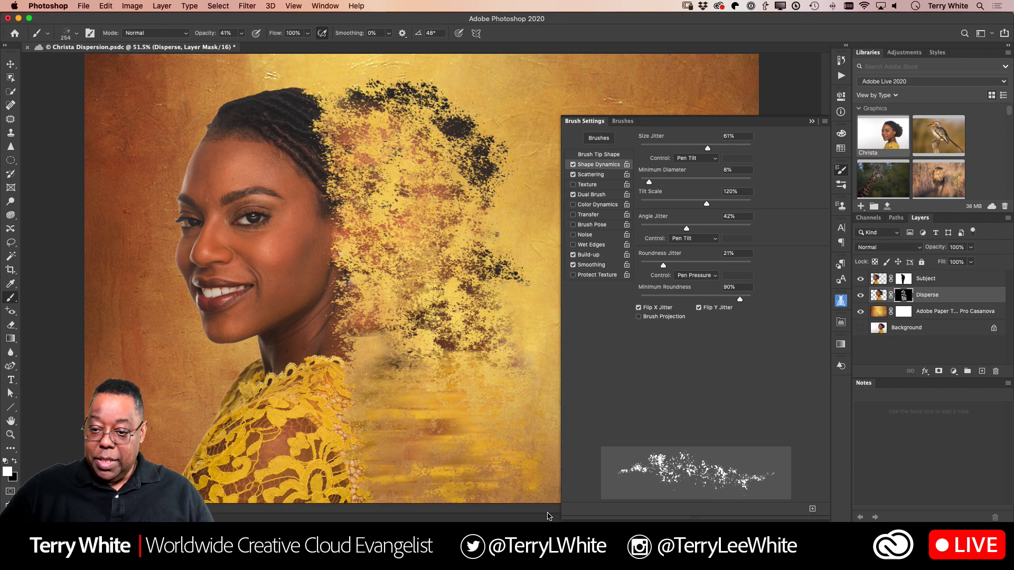
Choose the 500 px soft Kyle's Spatter brush and paint black on the Disperse mask over the streaks beside the shoulder.
{"action": "left_click", "coordinate": [625, 122]}
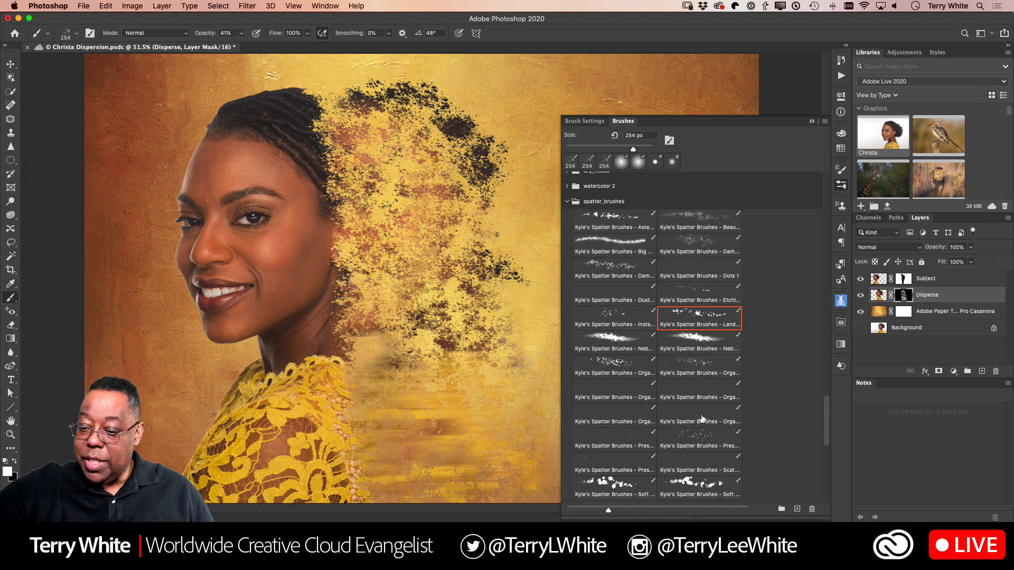
{"action": "left_click", "coordinate": [712, 491]}
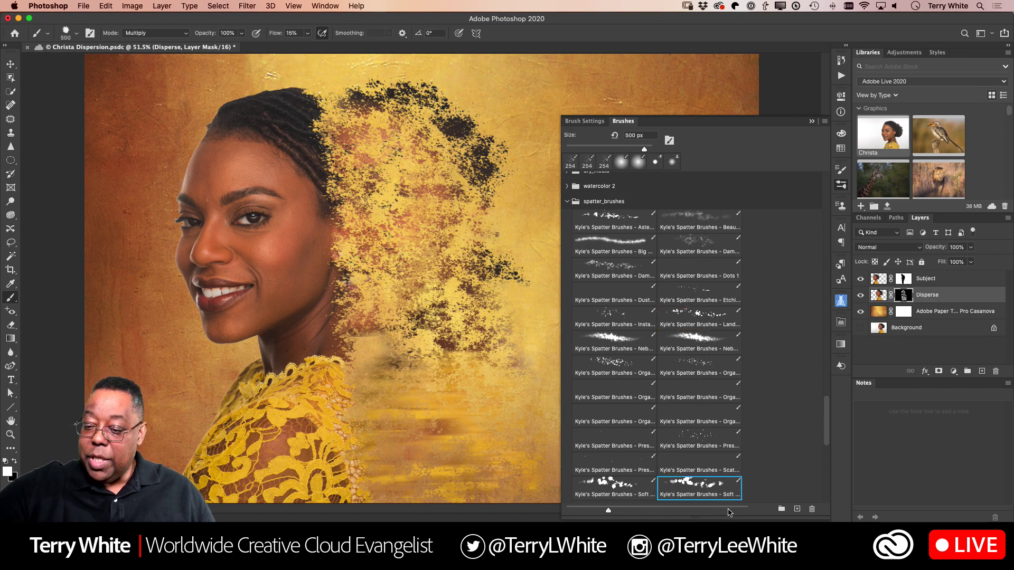
{"action": "mouse_move", "coordinate": [422, 397]}
{"action": "left_mouse_down"}
{"action": "mouse_move", "coordinate": [398, 477]}
{"action": "mouse_move", "coordinate": [394, 461]}
{"action": "left_mouse_up"}
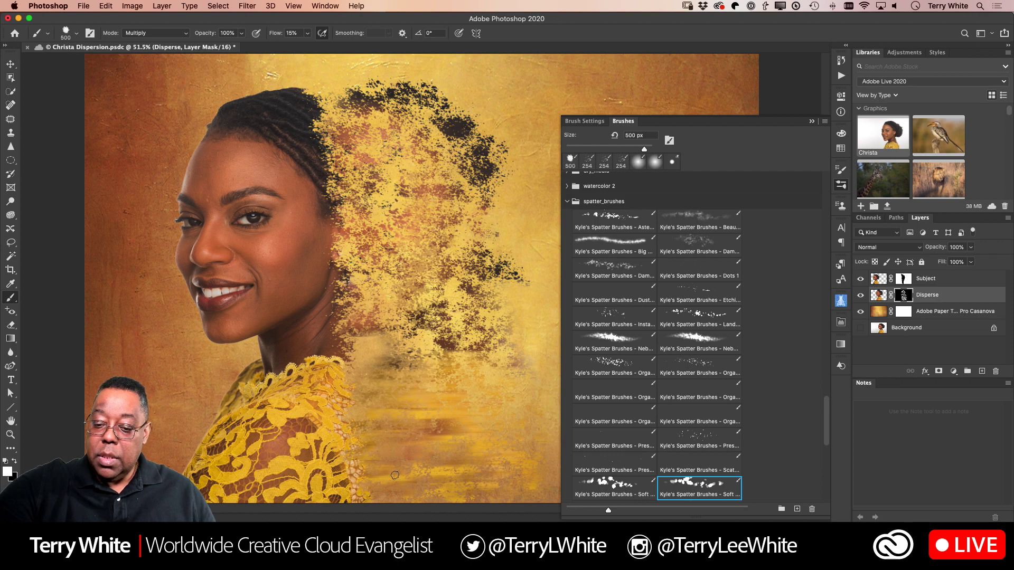
{"action": "key", "text": "x"}
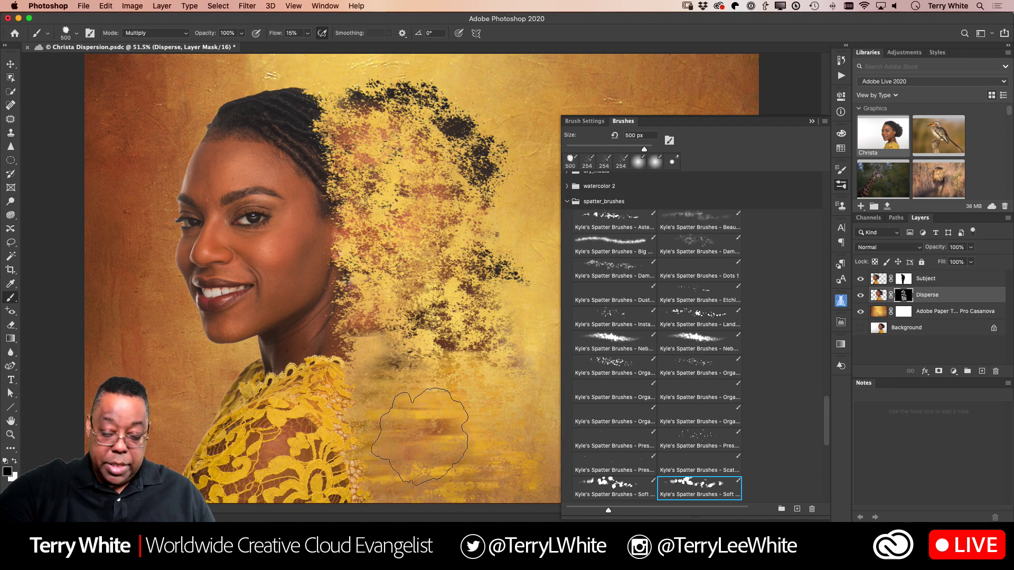
{"action": "left_click", "coordinate": [417, 428]}
{"action": "mouse_move", "coordinate": [504, 477]}
{"action": "left_mouse_down"}
{"action": "mouse_move", "coordinate": [402, 472]}
{"action": "mouse_move", "coordinate": [496, 472]}
{"action": "left_mouse_up"}
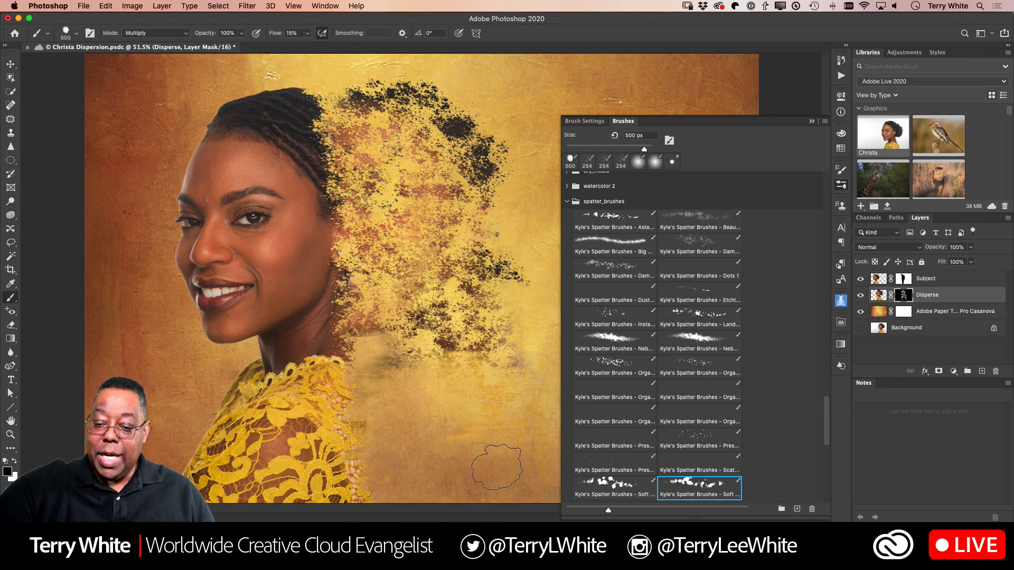
Paint white spatter beside the shoulder on the Disperse mask with the 254 px "Land..." Kyle's Spatter brush, and save the document.
{"action": "key", "text": "x"}
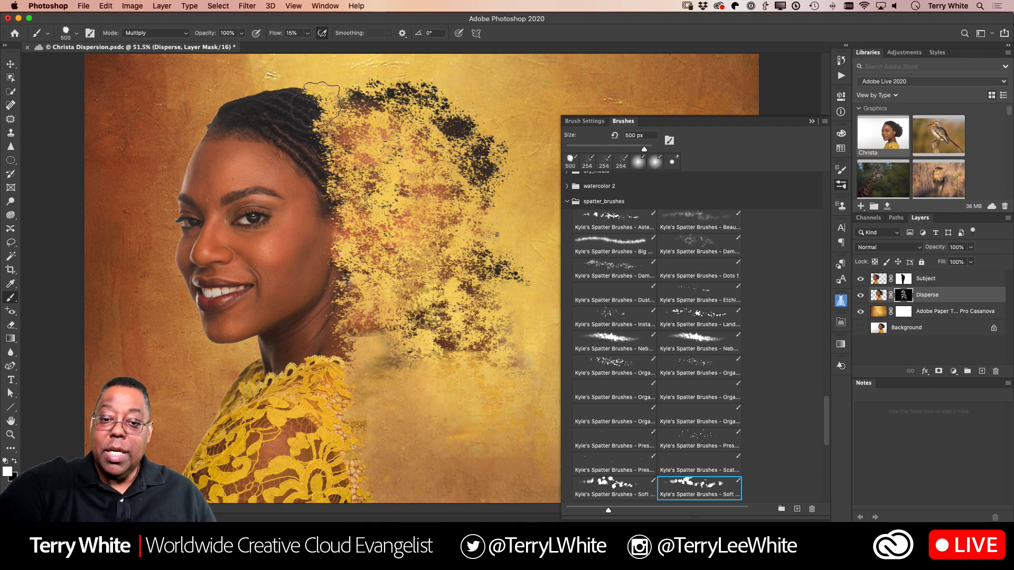
{"action": "left_click", "coordinate": [241, 35]}
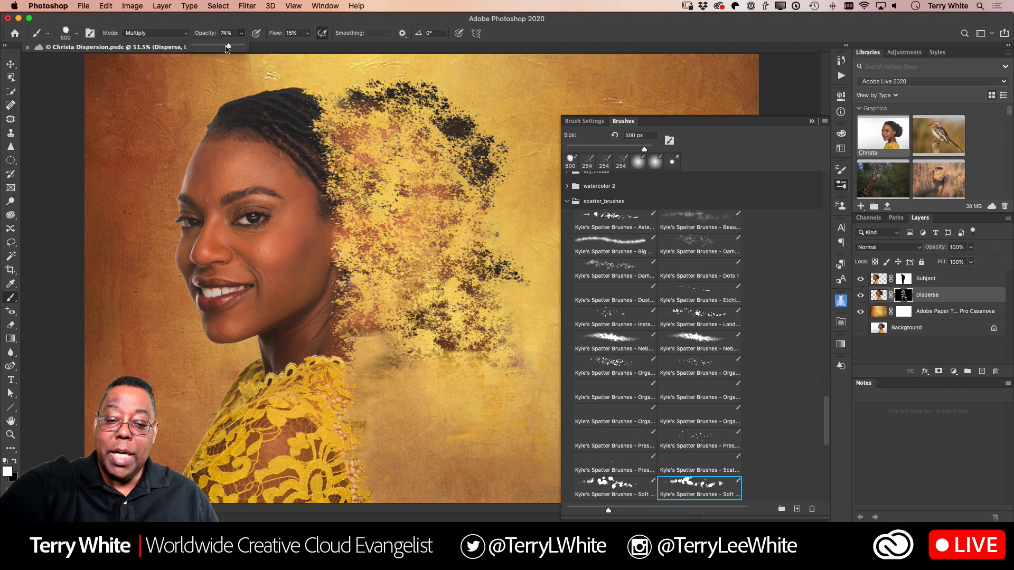
{"action": "left_click_drag", "start_coordinate": [209, 50], "coordinate": [207, 49]}
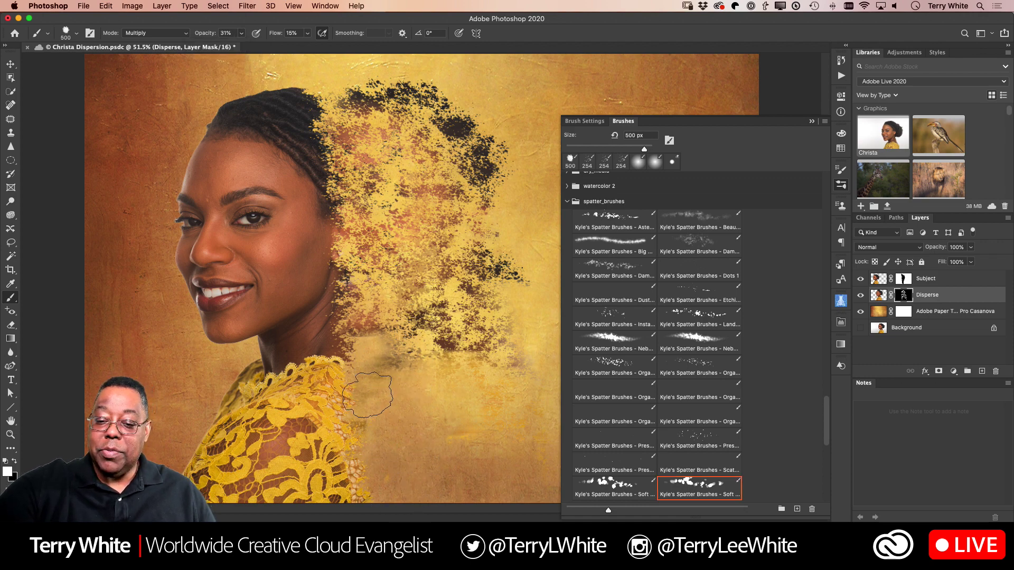
{"action": "left_click", "coordinate": [690, 319]}
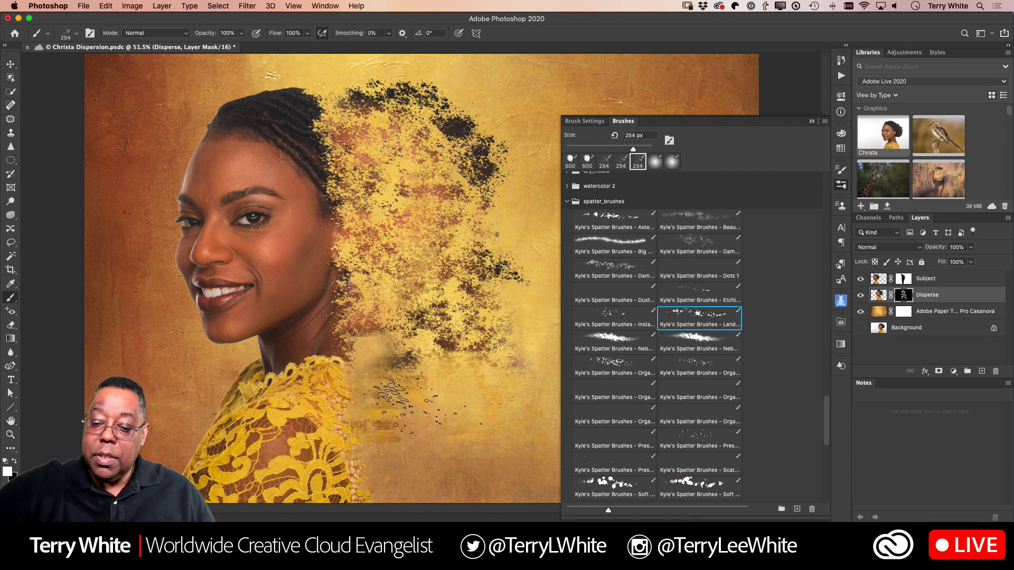
{"action": "mouse_move", "coordinate": [439, 391]}
{"action": "left_mouse_down"}
{"action": "mouse_move", "coordinate": [441, 365]}
{"action": "mouse_move", "coordinate": [356, 342]}
{"action": "mouse_move", "coordinate": [378, 336]}
{"action": "mouse_move", "coordinate": [364, 378]}
{"action": "left_mouse_up"}
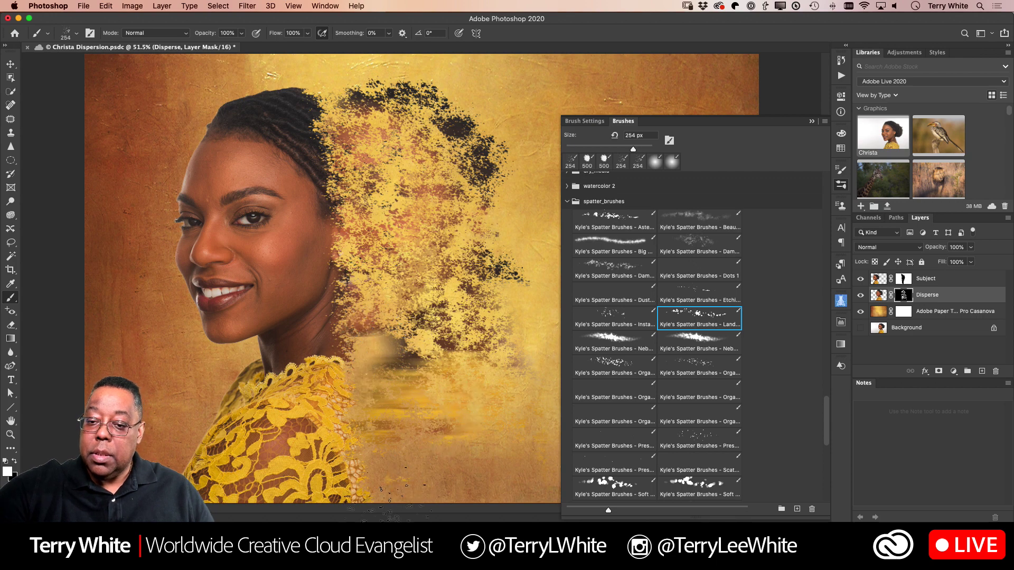
{"action": "key", "text": "cmd+s"}
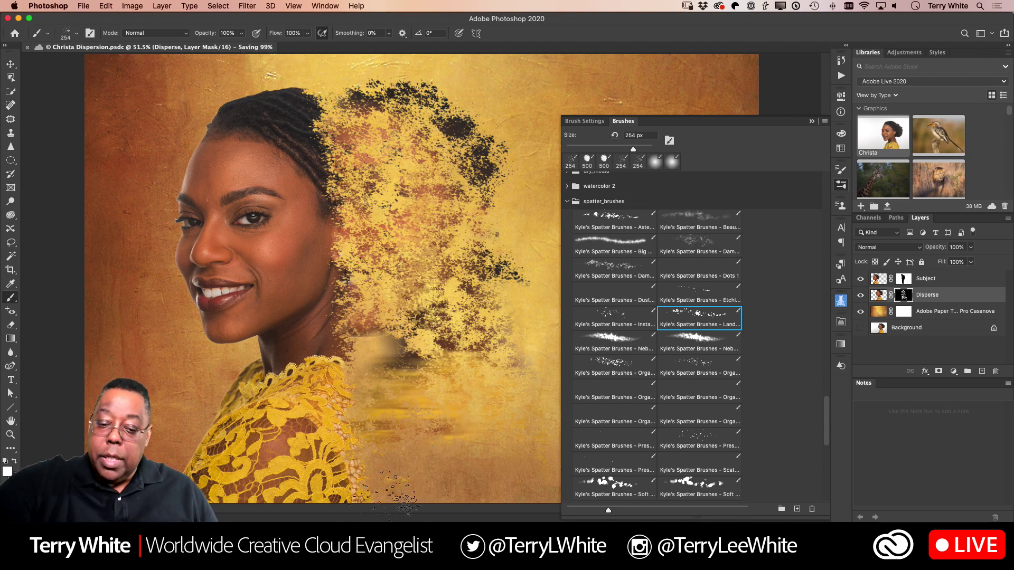
Paint black spatter on the Disperse mask to break up the outer edge of the scattered hair.
{"action": "mouse_move", "coordinate": [544, 132]}
{"action": "left_mouse_down"}
{"action": "mouse_move", "coordinate": [539, 177]}
{"action": "mouse_move", "coordinate": [510, 142]}
{"action": "left_mouse_up"}
{"action": "key", "text": "cmd+z"}
{"action": "key", "text": "x"}
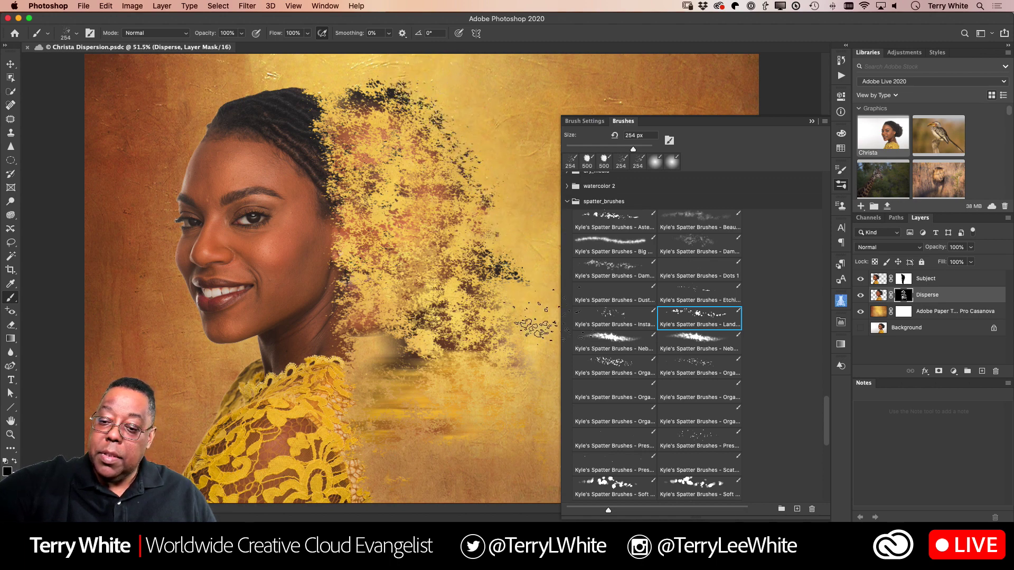
{"action": "left_click", "coordinate": [536, 378]}
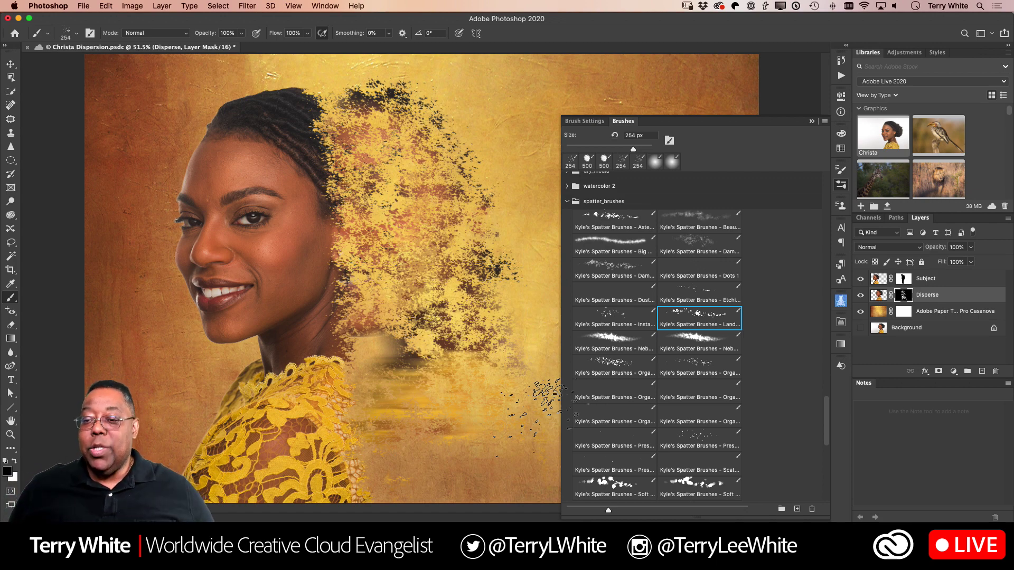
Make the Disperse layer's image active instead of its mask, and narrow it with Free Transform to 86.64% width.
{"action": "left_click", "coordinate": [812, 123]}
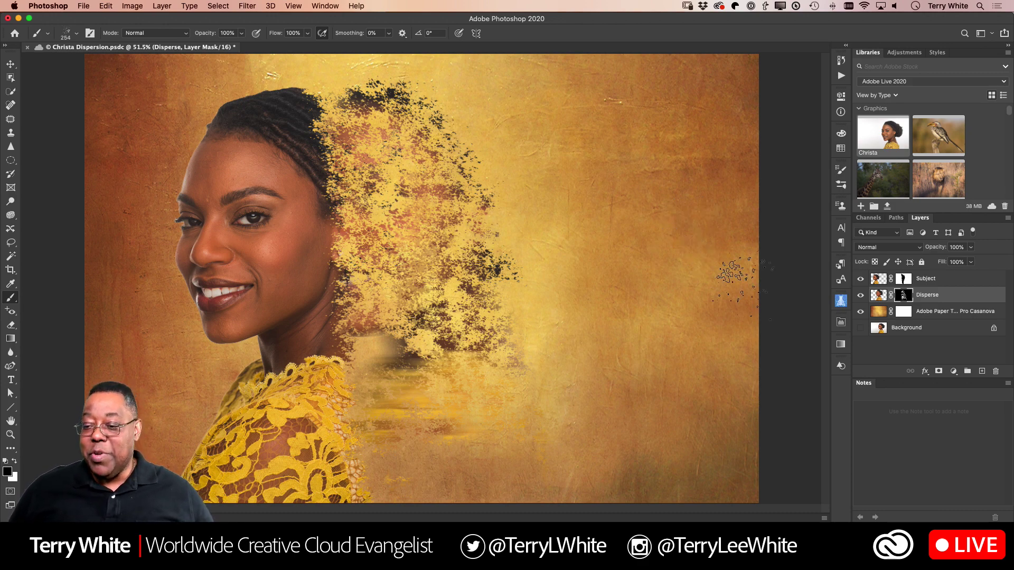
{"action": "left_click", "coordinate": [879, 296]}
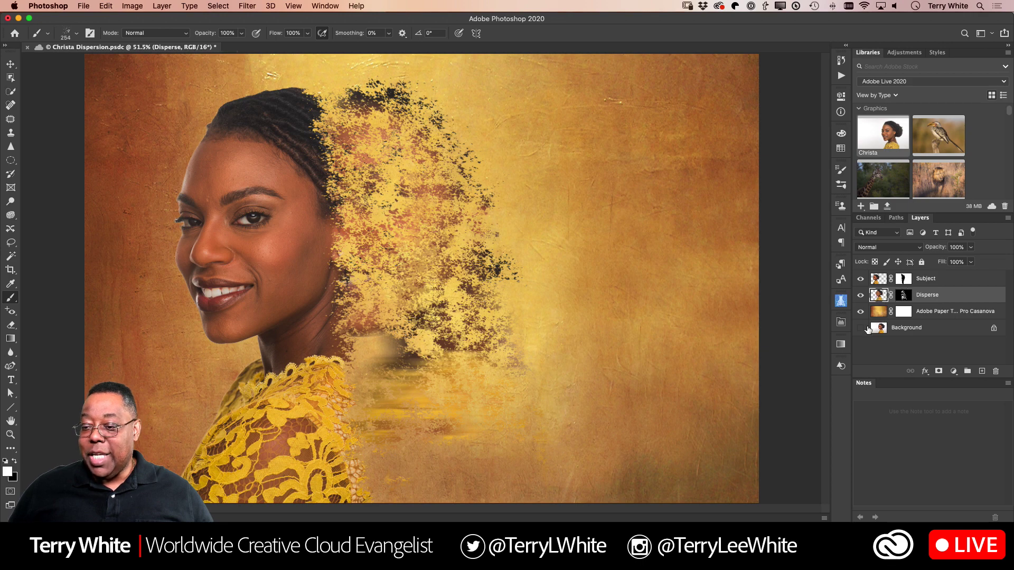
{"action": "left_click", "coordinate": [861, 329]}
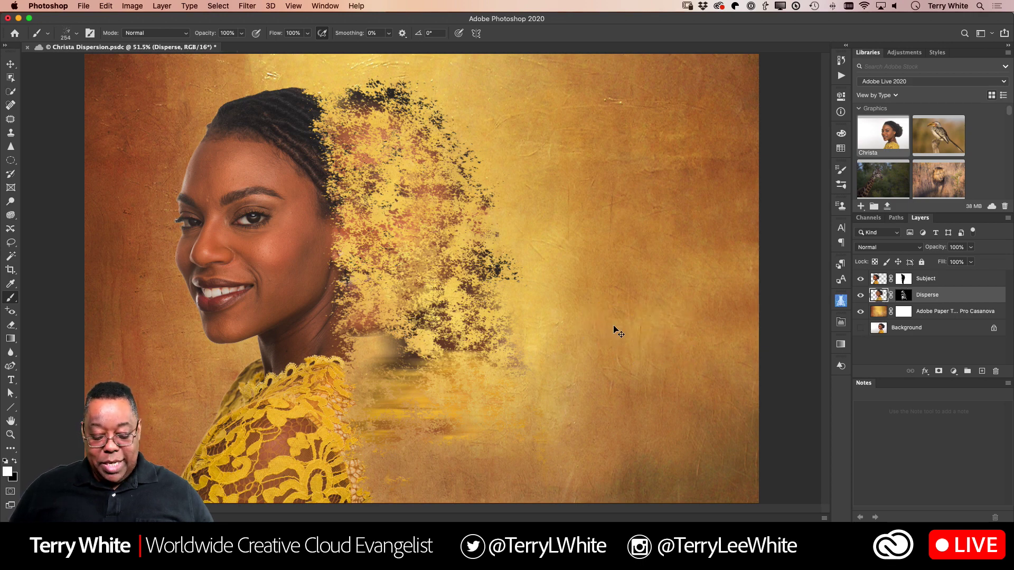
{"action": "key", "text": "super+t"}
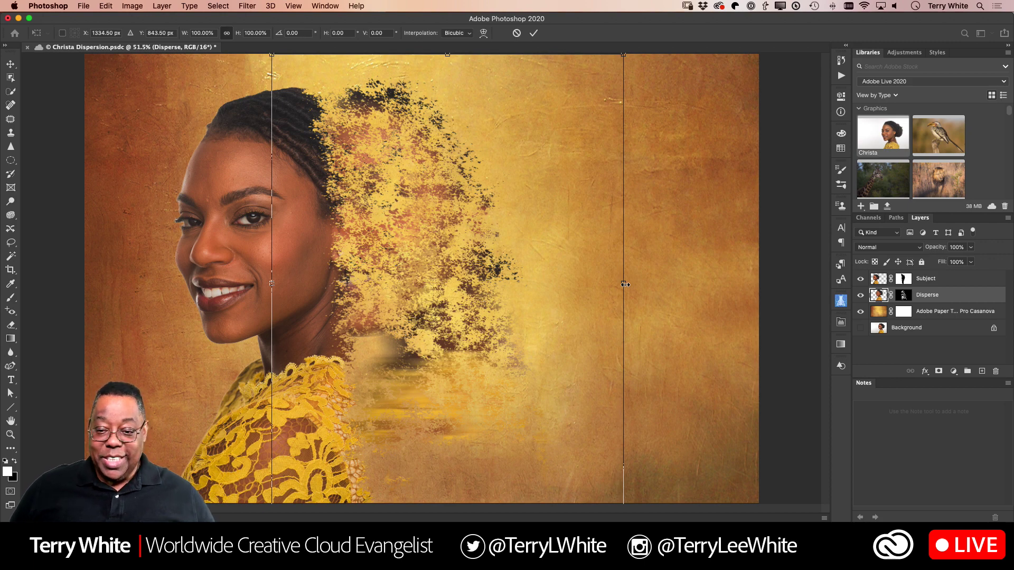
{"action": "left_click_drag", "start_coordinate": [625, 284], "coordinate": [578, 292]}
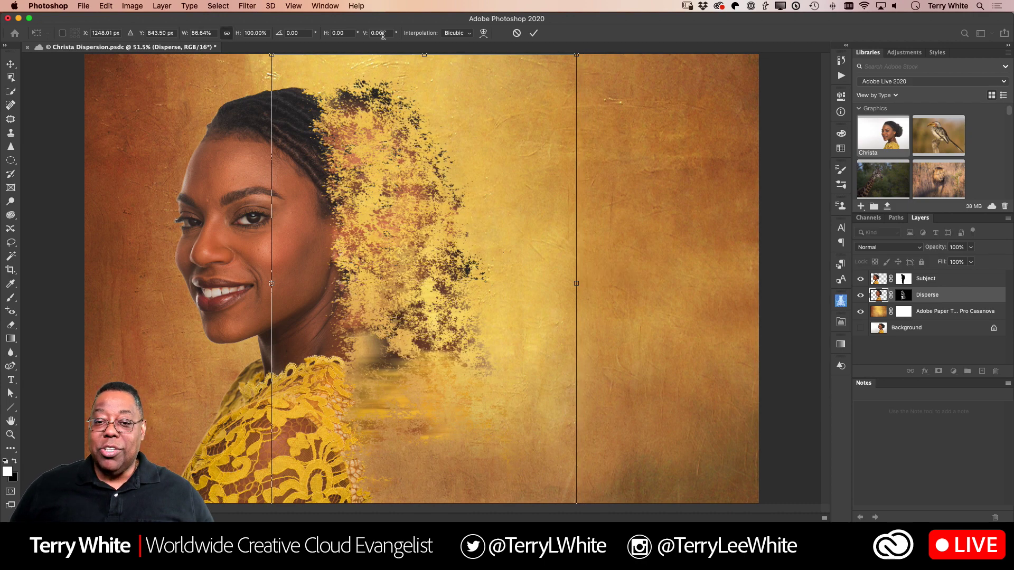
Switch the transform to Warp and add crosswise splits over the upper hair, the particles' outer edge and their lower outer corner.
{"action": "left_click", "coordinate": [482, 34]}
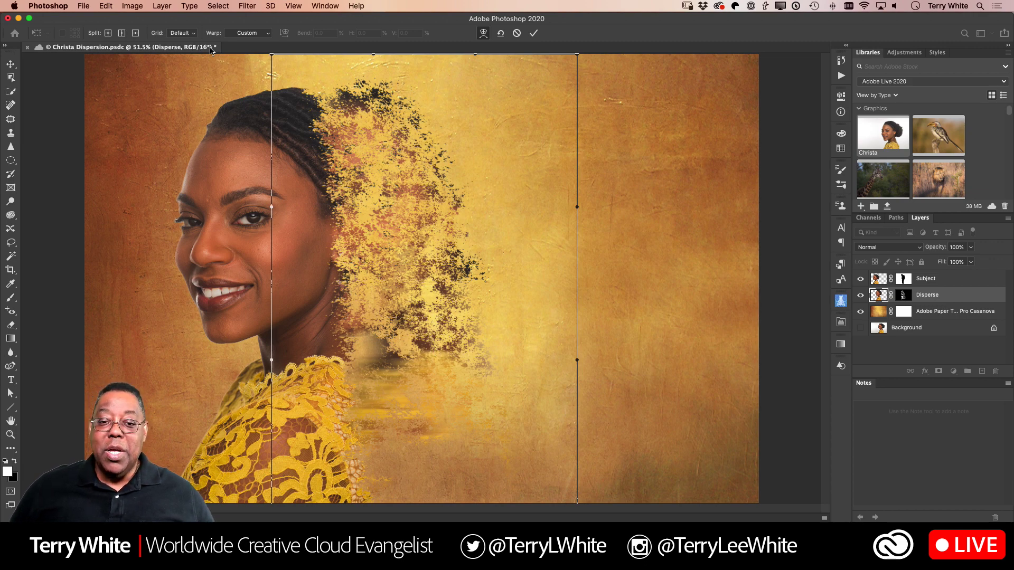
{"action": "left_click", "coordinate": [253, 37]}
{"action": "left_click", "coordinate": [253, 35]}
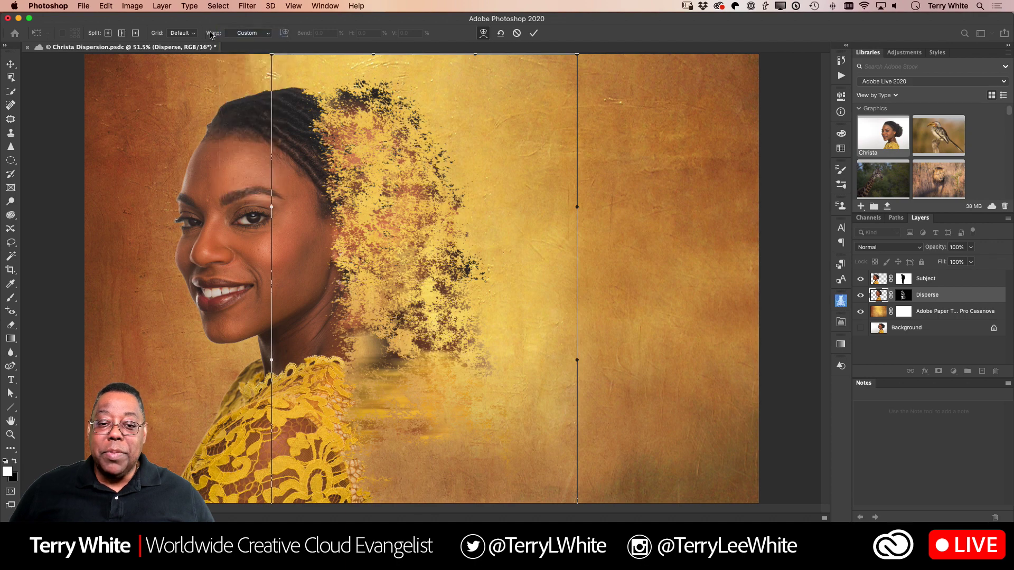
{"action": "left_click", "coordinate": [196, 34]}
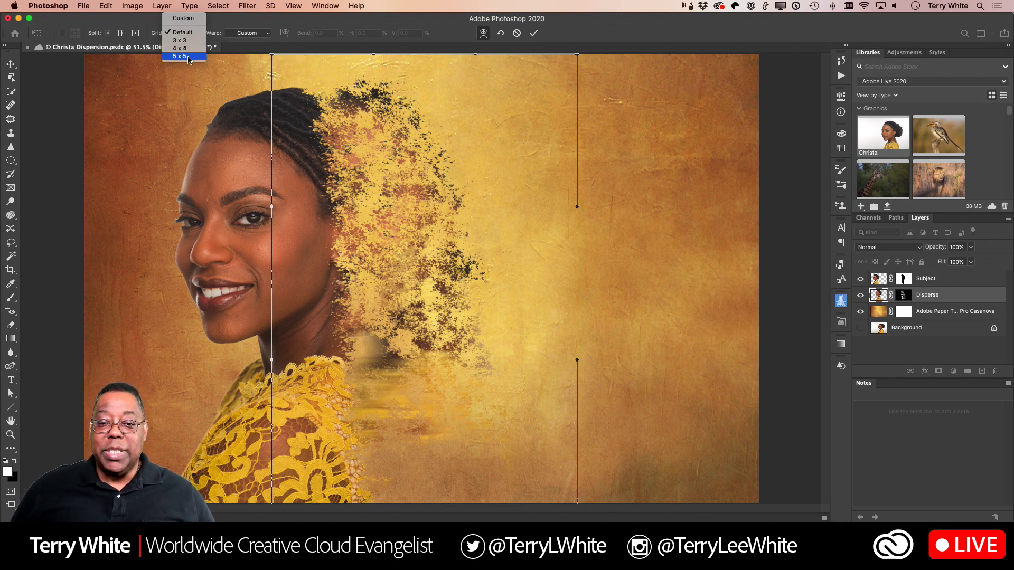
{"action": "left_click", "coordinate": [158, 31]}
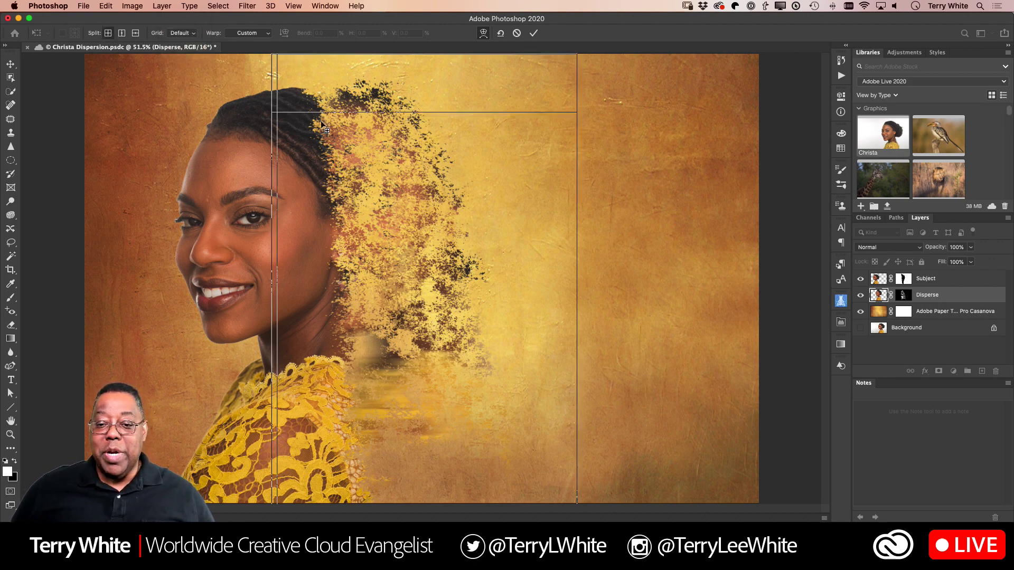
{"action": "left_click", "coordinate": [396, 104]}
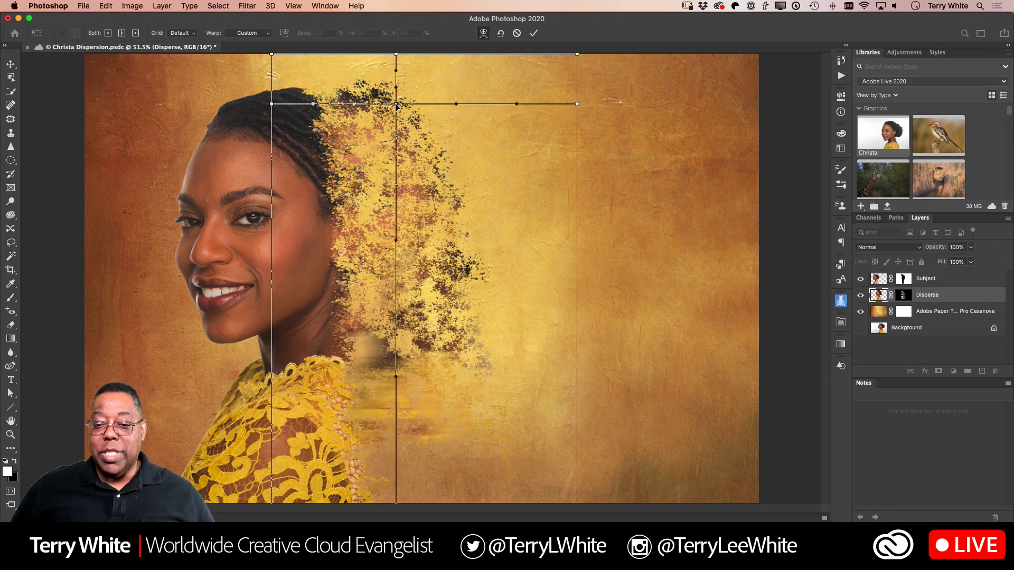
{"action": "left_click", "coordinate": [109, 36]}
{"action": "left_click", "coordinate": [464, 241]}
{"action": "left_click", "coordinate": [109, 34]}
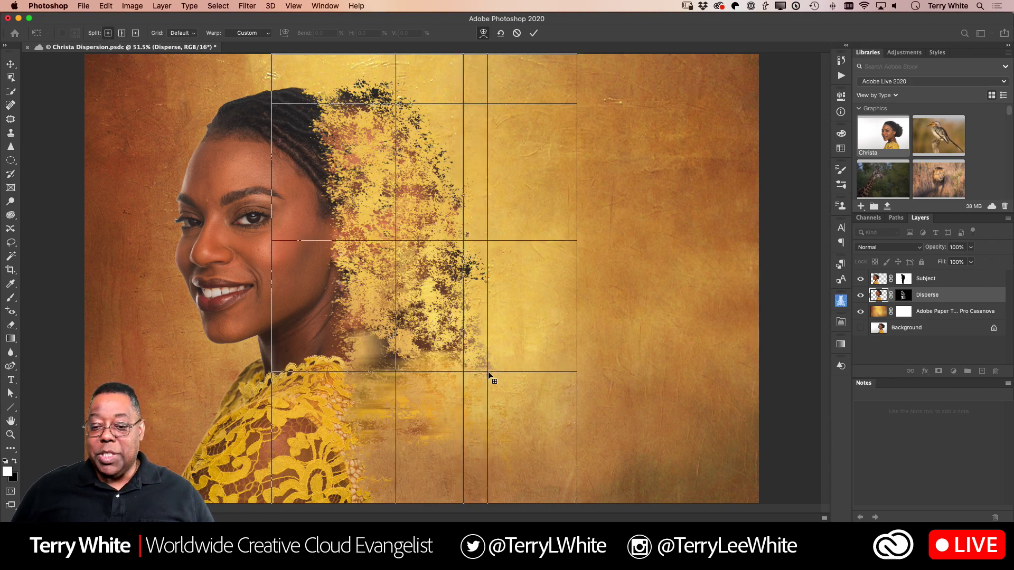
{"action": "left_click", "coordinate": [491, 372]}
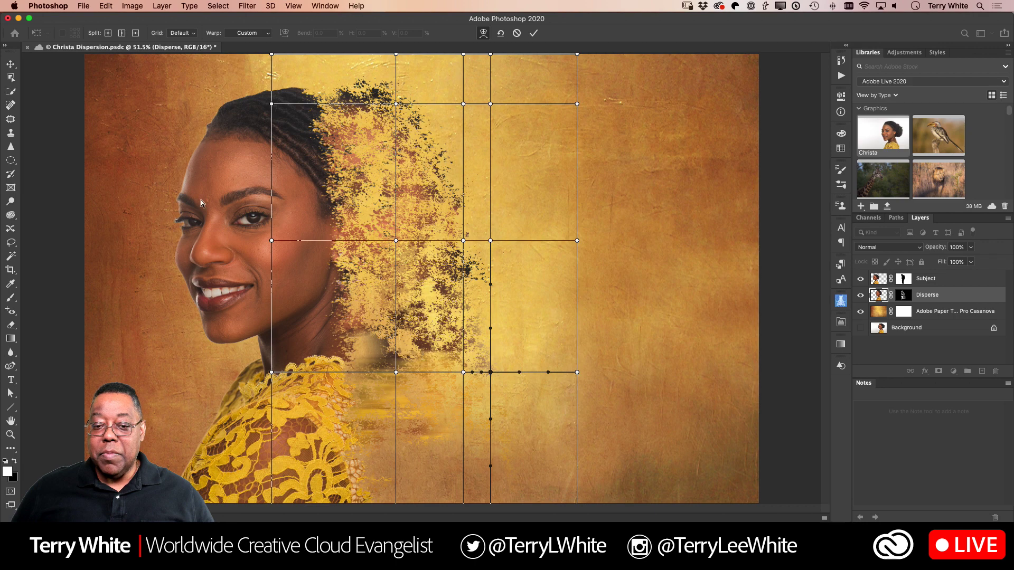
Add four more crosswise warp splits: at neck level, beside the shoulder, near the image's lower edge and above the scattered hair.
{"action": "left_click", "coordinate": [109, 33]}
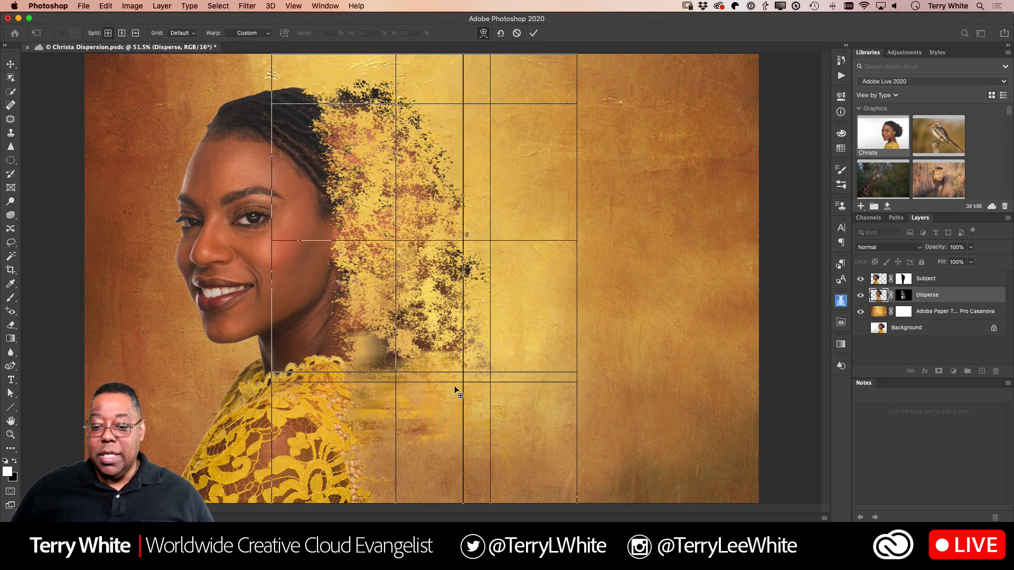
{"action": "left_click", "coordinate": [426, 367]}
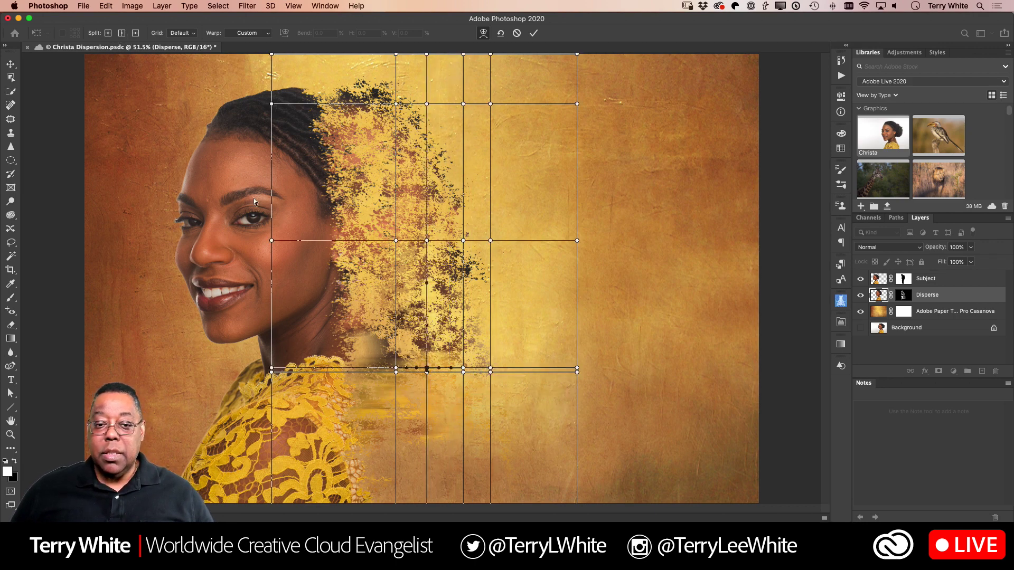
{"action": "key", "text": "alt"}
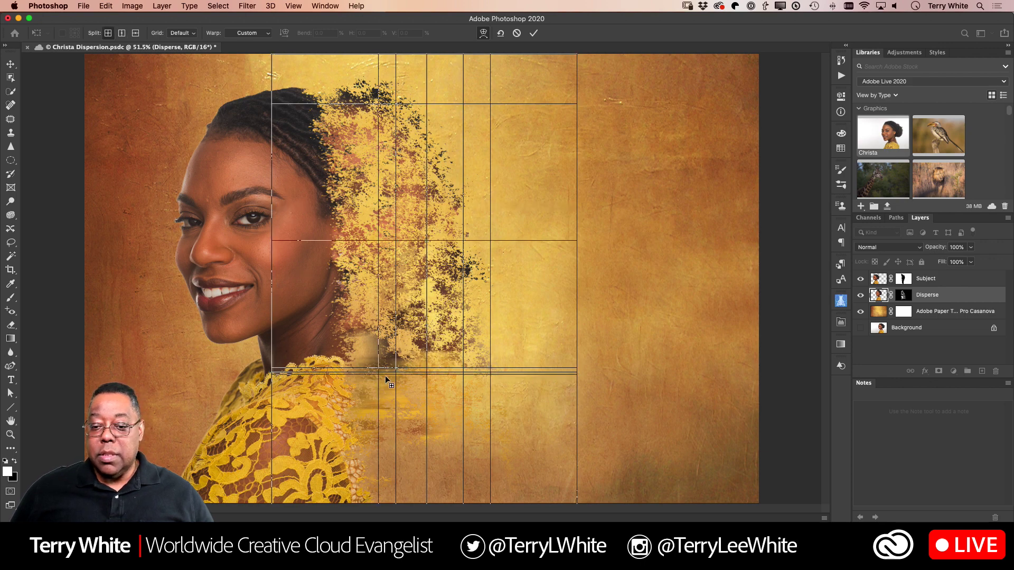
{"action": "left_click", "coordinate": [418, 450]}
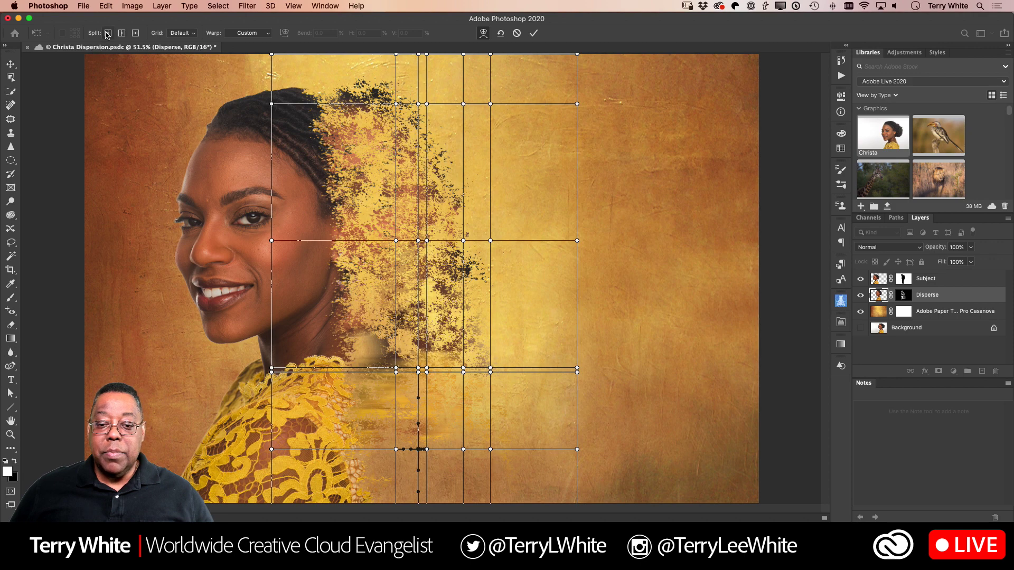
{"action": "key", "text": "alt"}
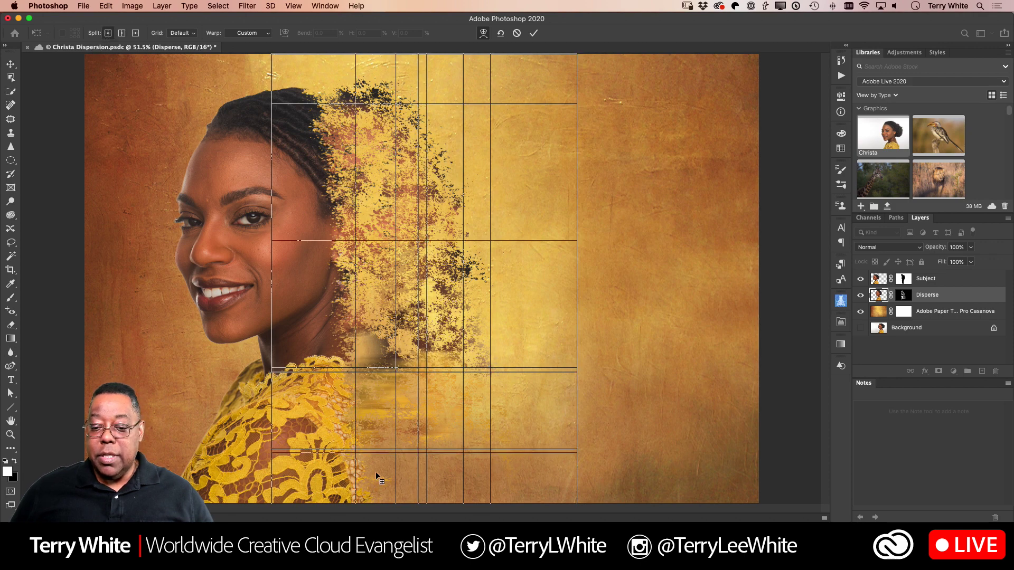
{"action": "left_click", "coordinate": [445, 492]}
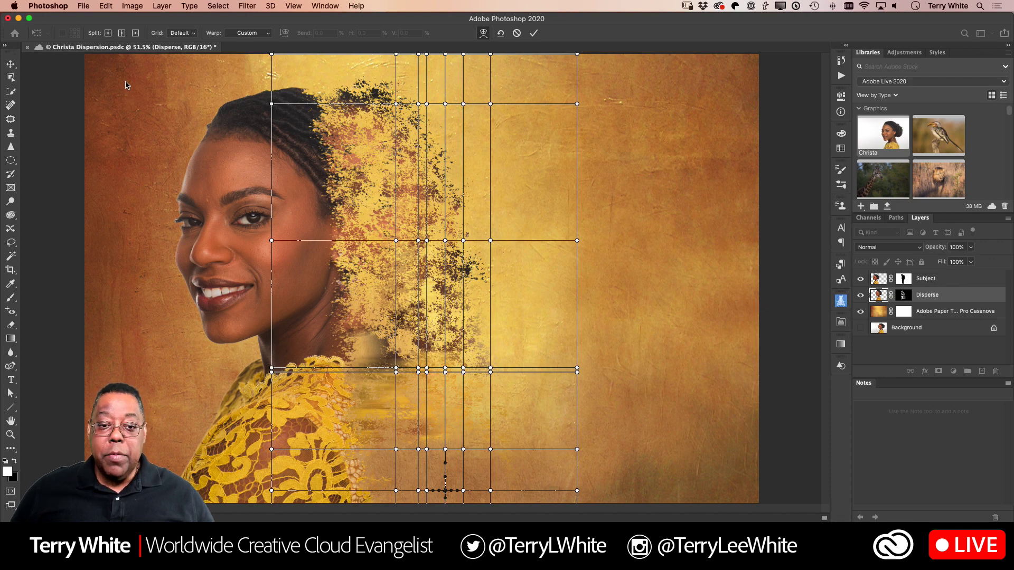
{"action": "left_click", "coordinate": [110, 34]}
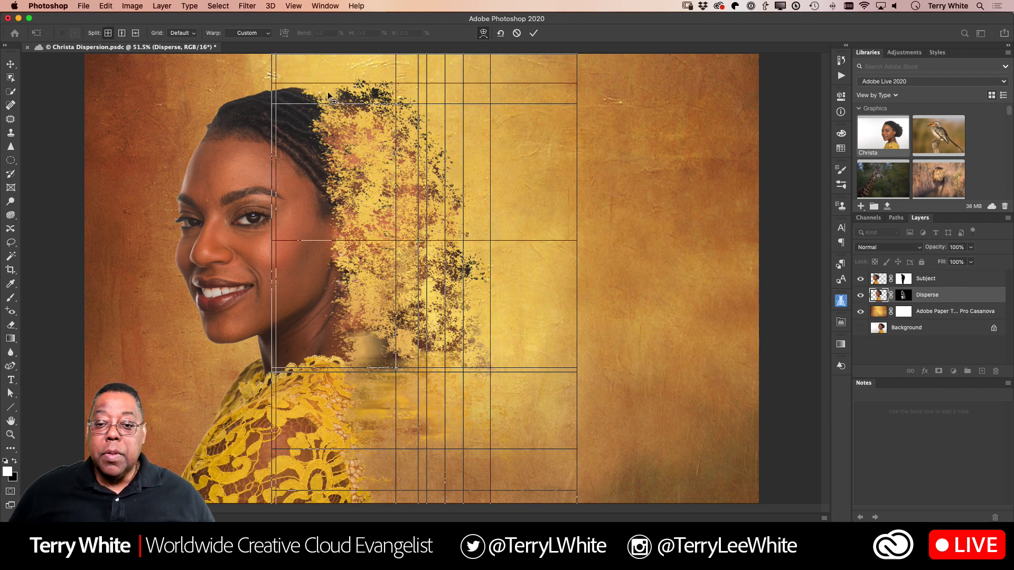
{"action": "left_click", "coordinate": [365, 86]}
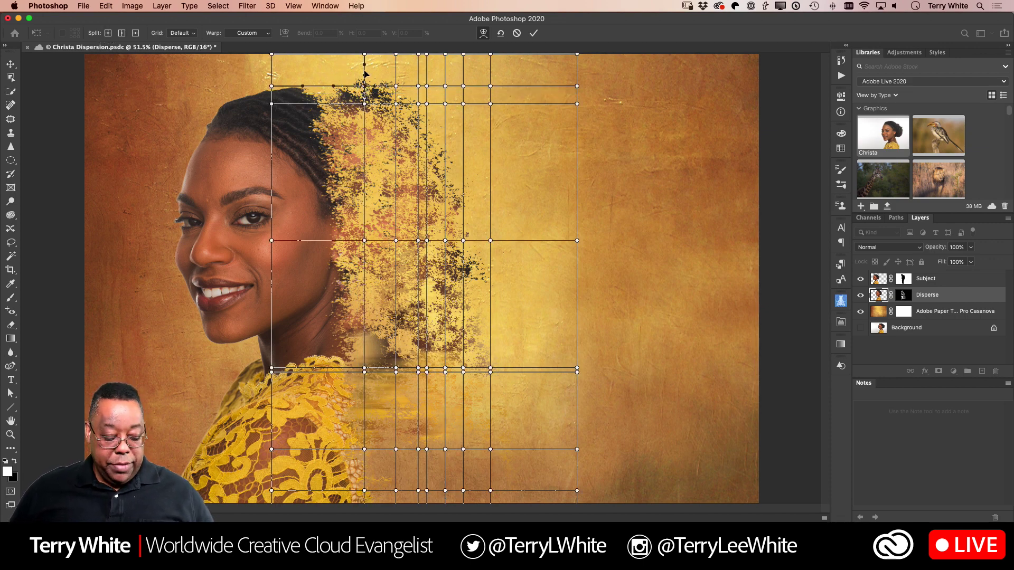
Select the inner block of warp points over the scattered particles, shift it slightly away from the face and compress it vertically.
{"action": "left_click_drag", "start_coordinate": [355, 71], "coordinate": [514, 505]}
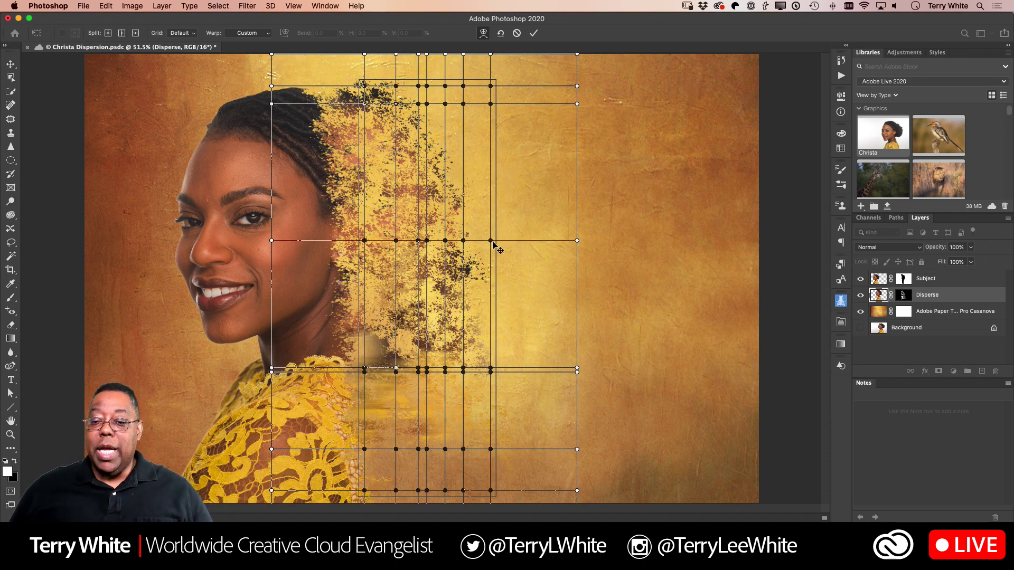
{"action": "left_click_drag", "start_coordinate": [488, 244], "coordinate": [495, 246]}
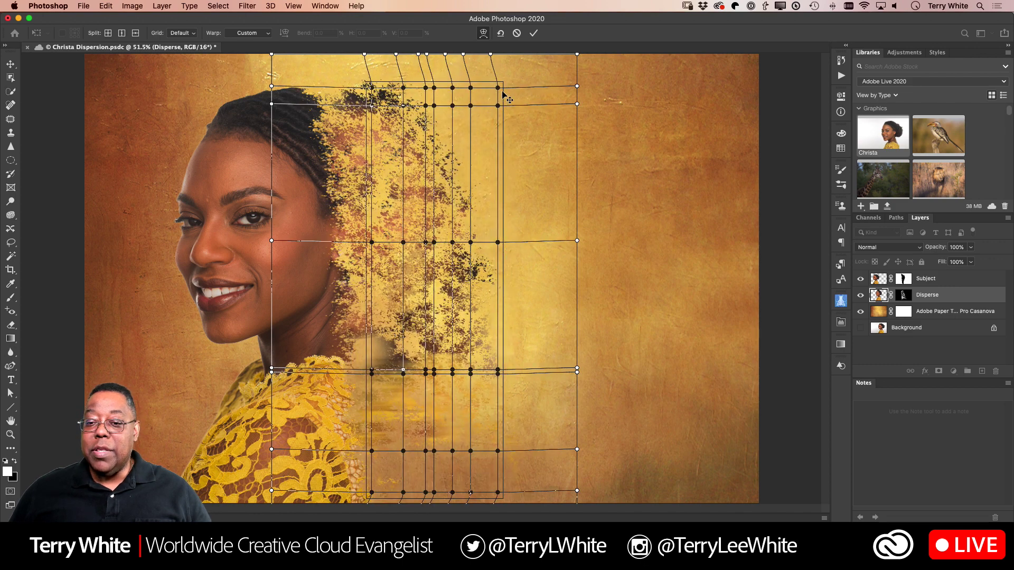
{"action": "mouse_move", "coordinate": [495, 91]}
{"action": "left_mouse_down"}
{"action": "mouse_move", "coordinate": [520, 82]}
{"action": "mouse_move", "coordinate": [500, 105]}
{"action": "left_mouse_up"}
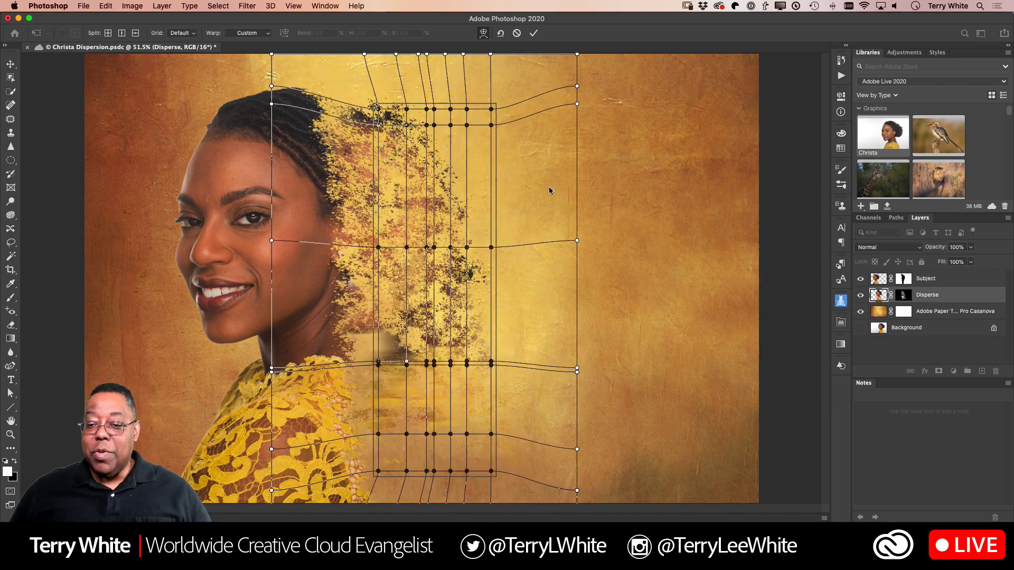
Bulge the warp's outer edge outward at mid-height and pull individual points along the particles' outer edge to vary their shape.
{"action": "left_click_drag", "start_coordinate": [577, 240], "coordinate": [594, 240]}
{"action": "mouse_move", "coordinate": [492, 247]}
{"action": "left_mouse_down"}
{"action": "mouse_move", "coordinate": [514, 246]}
{"action": "mouse_move", "coordinate": [475, 247]}
{"action": "left_mouse_up"}
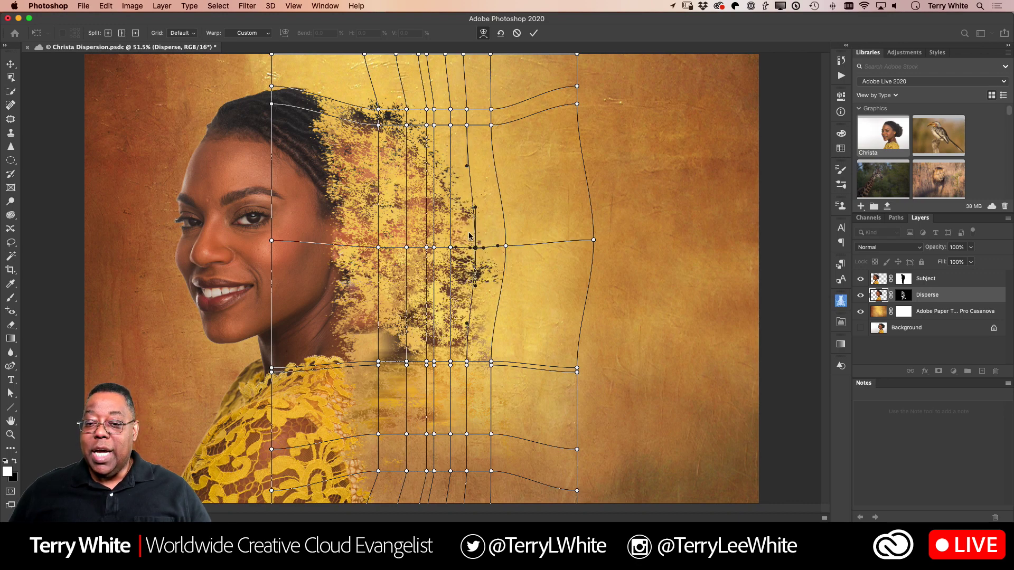
{"action": "left_click_drag", "start_coordinate": [467, 126], "coordinate": [453, 151]}
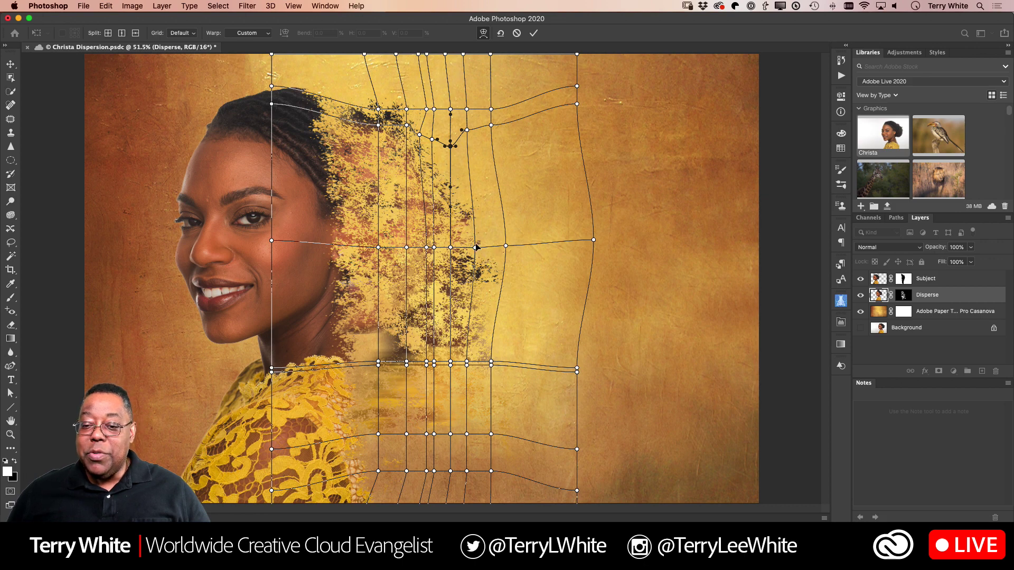
{"action": "left_click_drag", "start_coordinate": [475, 249], "coordinate": [473, 258]}
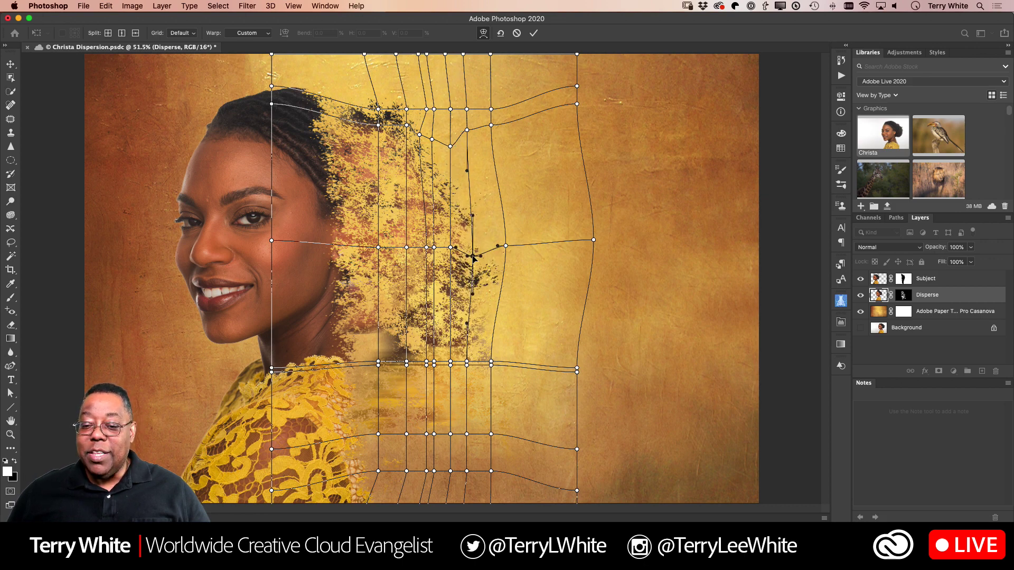
{"action": "left_click_drag", "start_coordinate": [468, 367], "coordinate": [465, 374]}
Select the two lower rows of inner warp points and shift them together toward the woman's shoulder.
{"action": "left_click", "coordinate": [407, 434]}
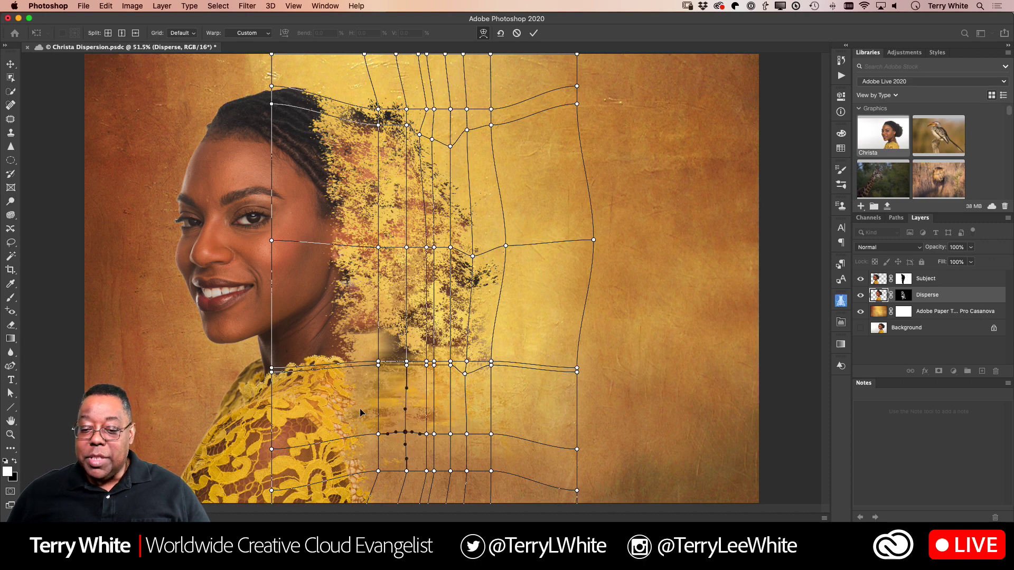
{"action": "left_click_drag", "start_coordinate": [373, 428], "coordinate": [492, 477]}
{"action": "left_click", "coordinate": [405, 433], "text": "shift"}
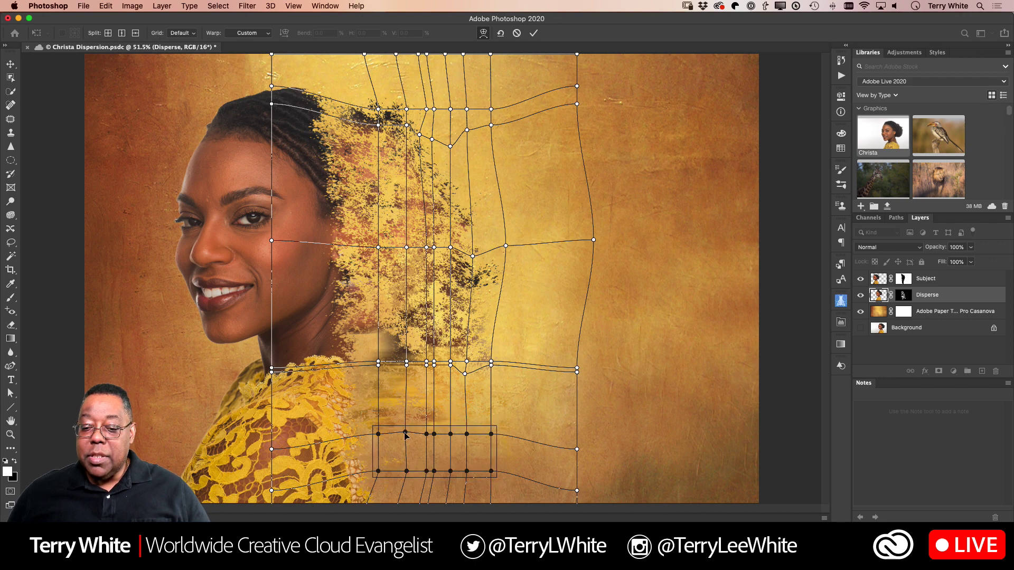
{"action": "left_click_drag", "start_coordinate": [405, 444], "coordinate": [381, 446]}
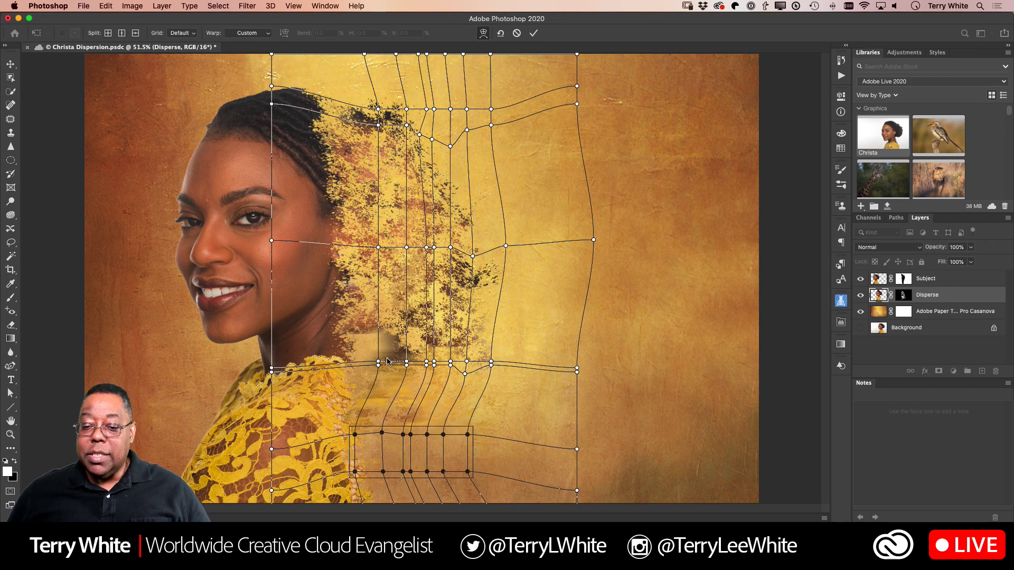
Select the shoulder-level rows of inner warp points, shift them slightly down toward the portrait, and apply the warp.
{"action": "left_click_drag", "start_coordinate": [406, 365], "coordinate": [421, 385]}
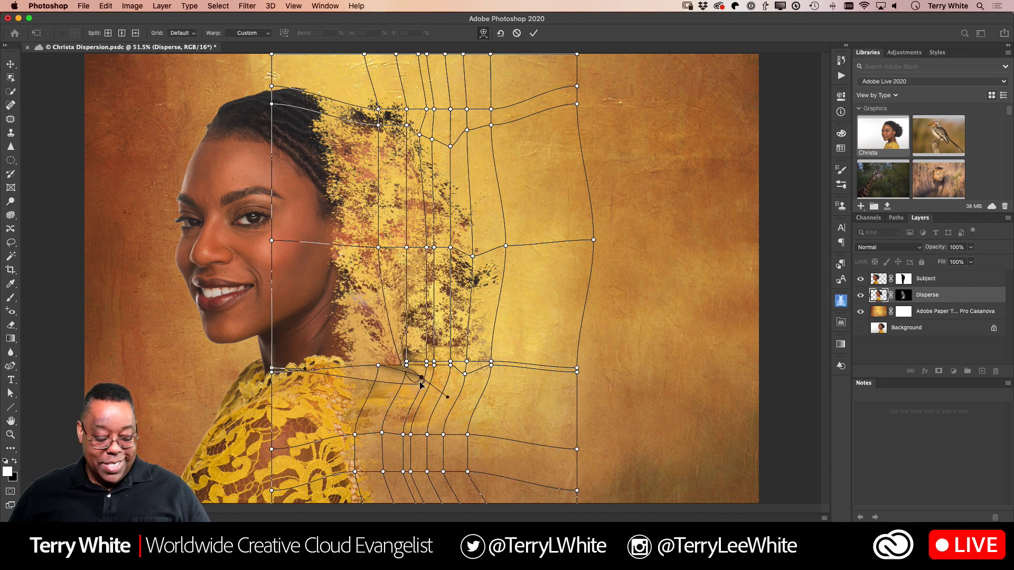
{"action": "key", "text": "super+z"}
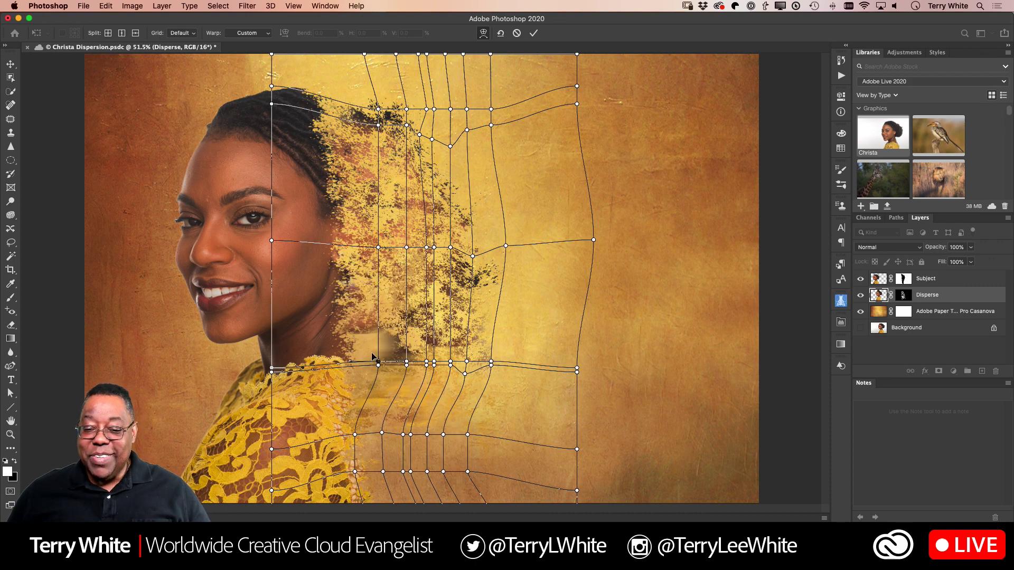
{"action": "left_click_drag", "start_coordinate": [371, 353], "coordinate": [507, 412]}
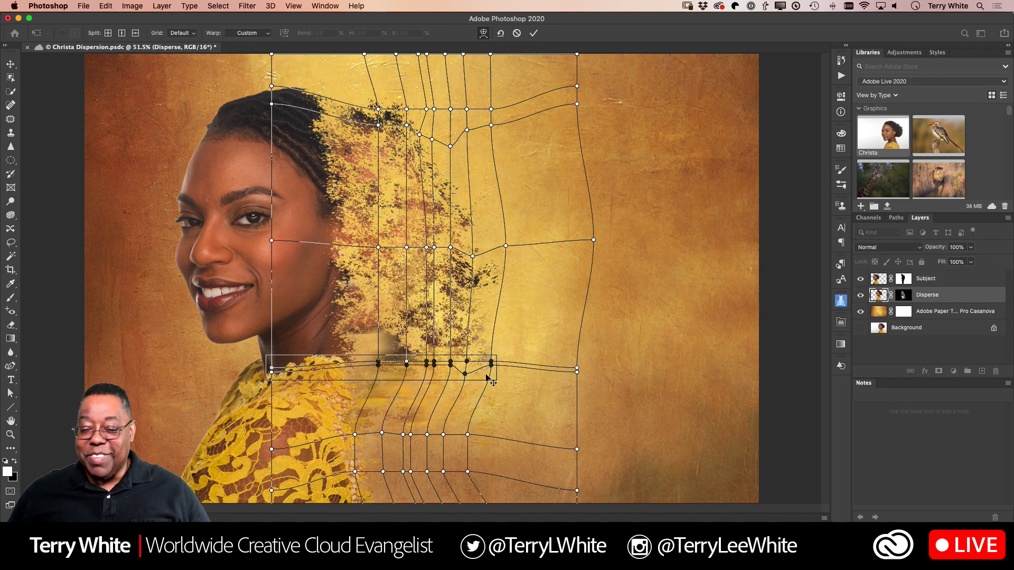
{"action": "left_click_drag", "start_coordinate": [491, 365], "coordinate": [474, 372]}
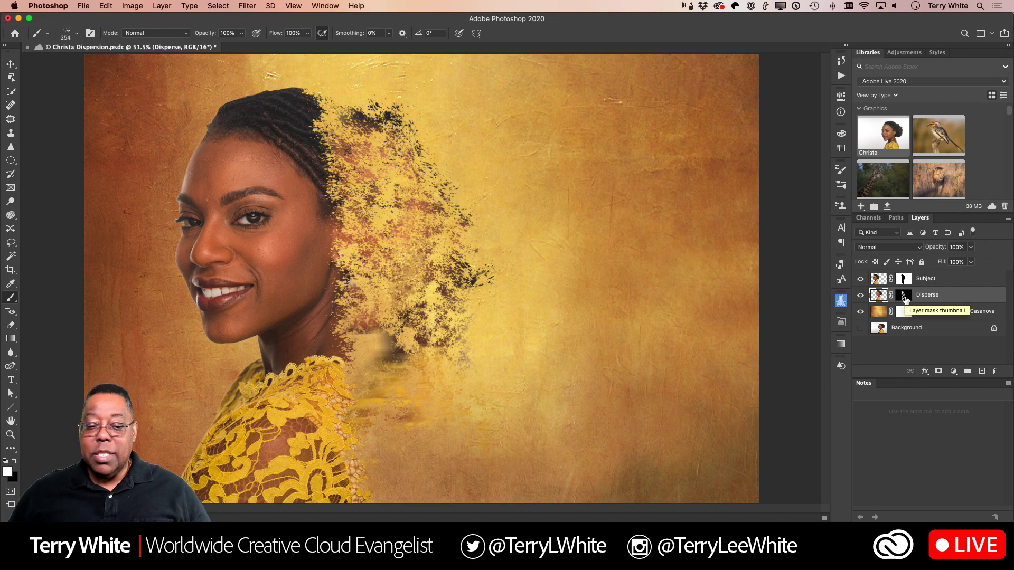
Paint black spatter on the Disperse layer's mask to hide the smeared dress remains beside the shoulder.
{"action": "left_click_drag", "start_coordinate": [391, 404], "coordinate": [430, 408]}
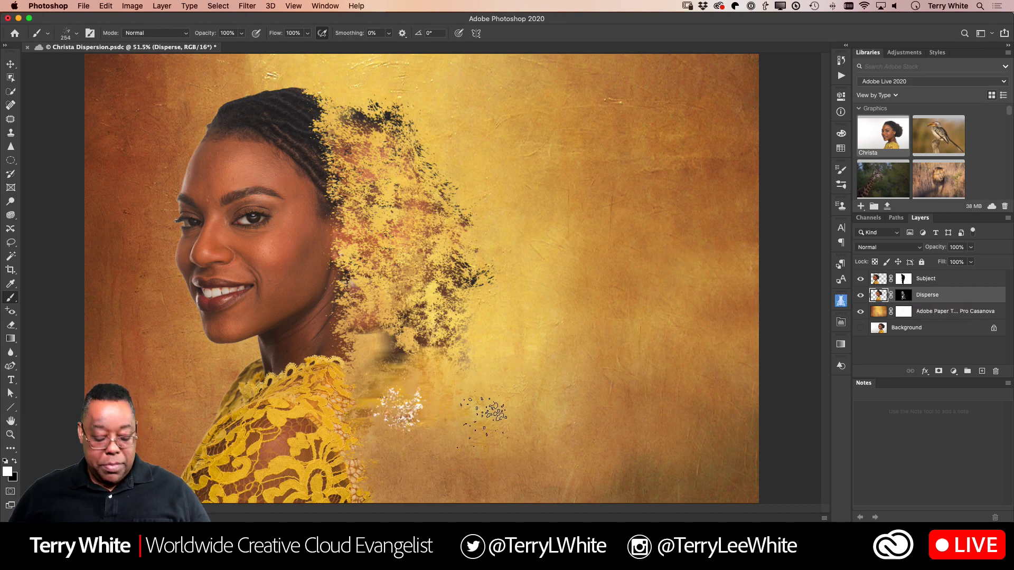
{"action": "left_click", "coordinate": [903, 297]}
{"action": "key", "text": "x"}
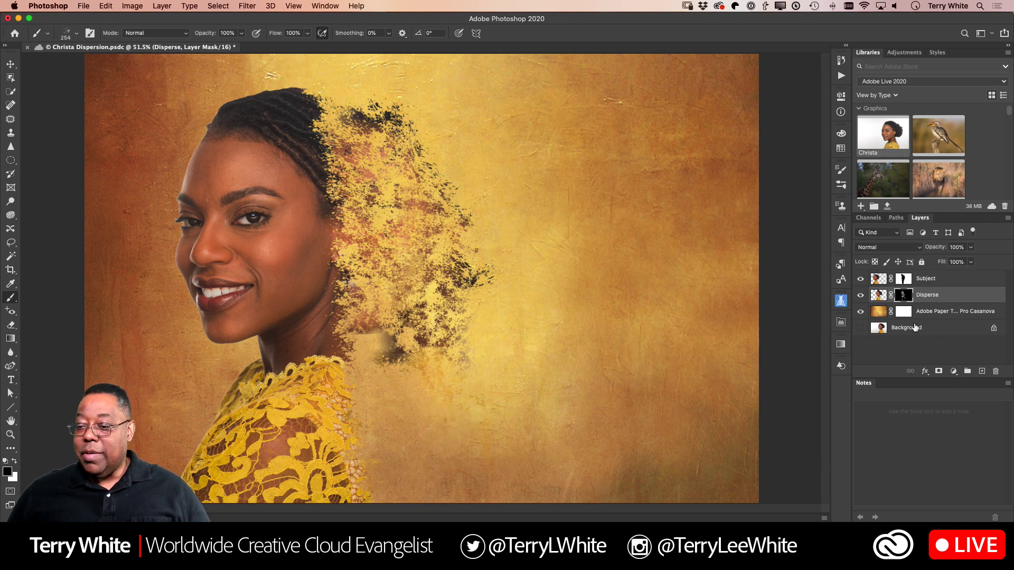
Make the Disperse layer's image active and duplicate the layer.
{"action": "left_click", "coordinate": [878, 297]}
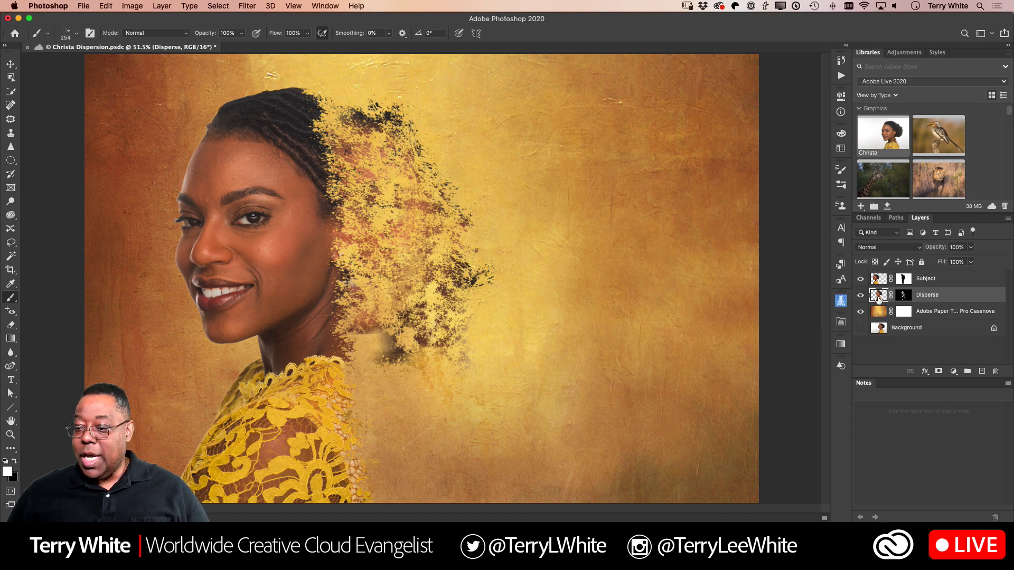
{"action": "key", "text": "super+j"}
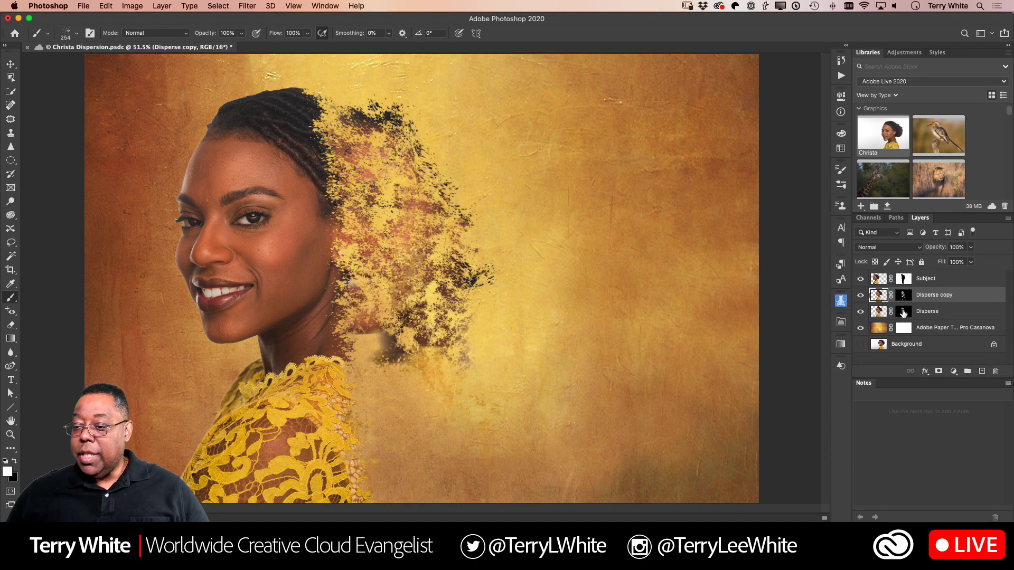
Try deleting the duplicate Disperse layer's mask and moving the duplicate beneath the original, and undo both changes.
{"action": "right_click", "coordinate": [902, 298]}
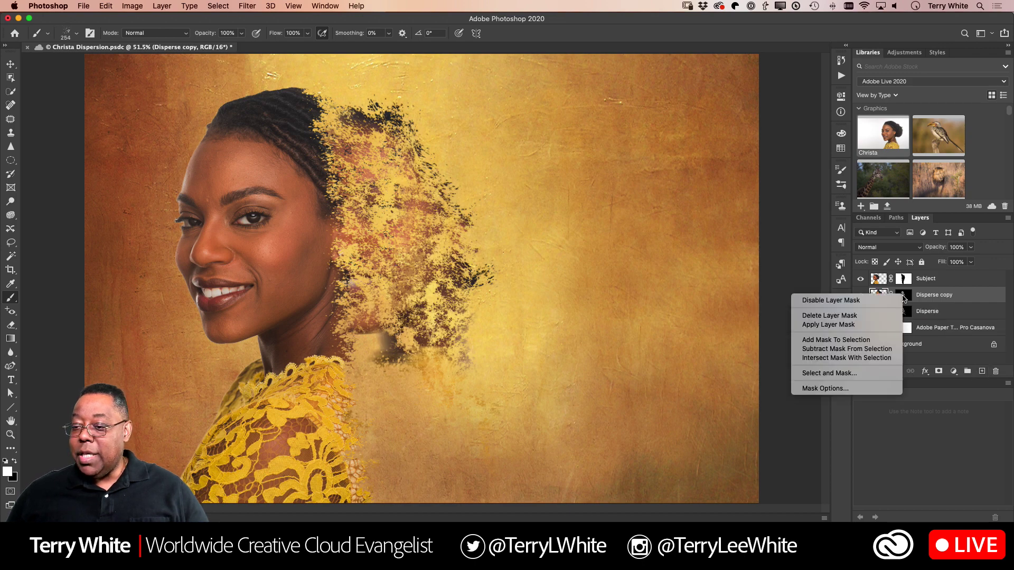
{"action": "left_click", "coordinate": [879, 315]}
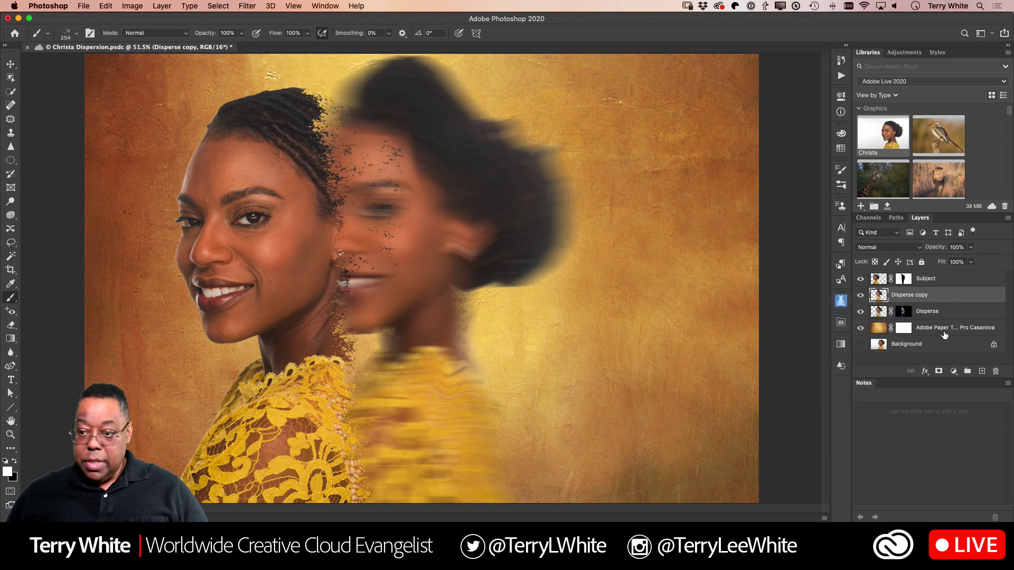
{"action": "left_click_drag", "start_coordinate": [940, 298], "coordinate": [942, 304]}
{"action": "left_click_drag", "start_coordinate": [941, 312], "coordinate": [938, 320]}
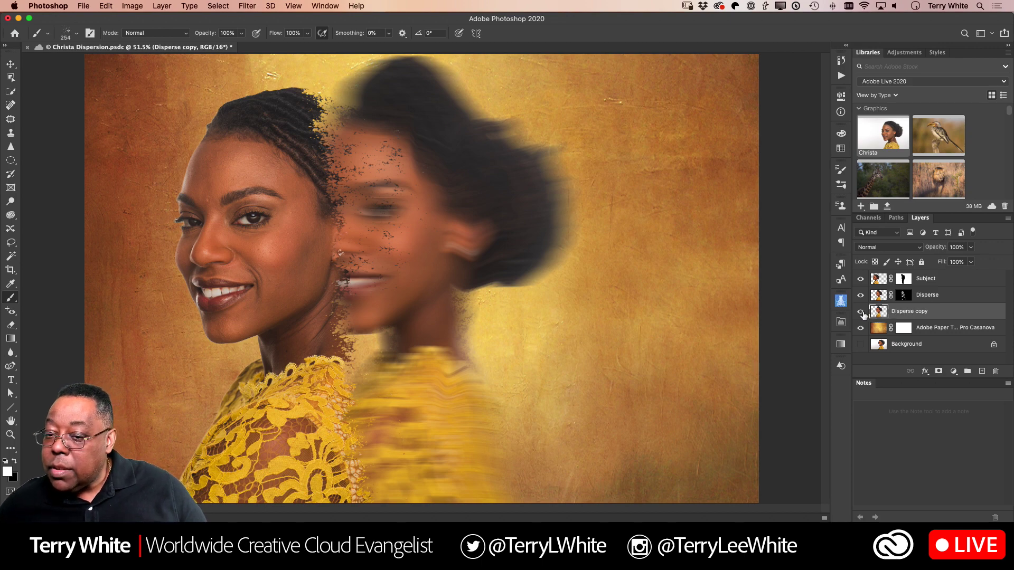
{"action": "key", "text": "super+z"}
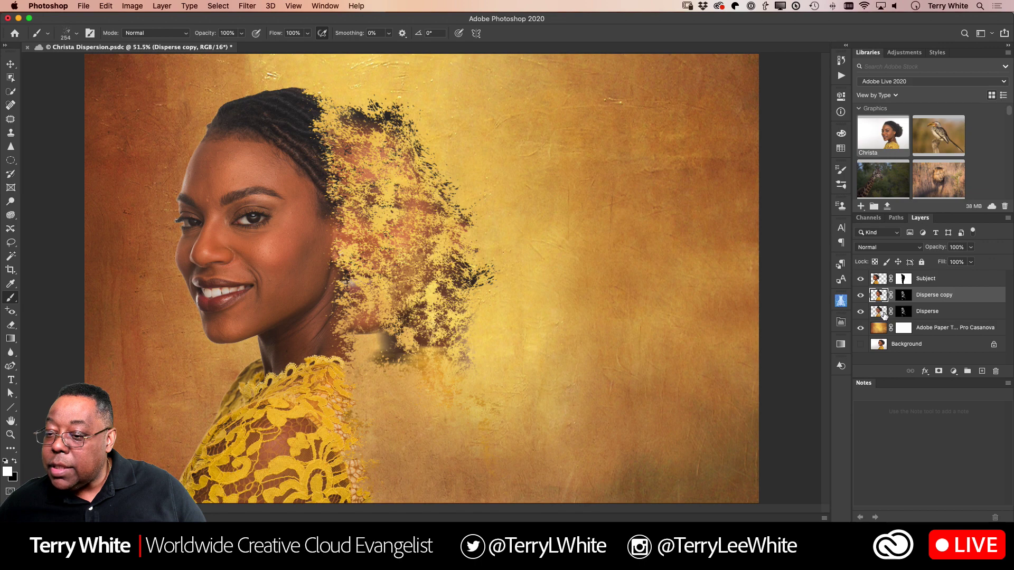
Hide the original Disperse layer, apply its layer mask permanently to its pixels, and show the layer again.
{"action": "left_click", "coordinate": [902, 314]}
{"action": "left_click", "coordinate": [861, 313]}
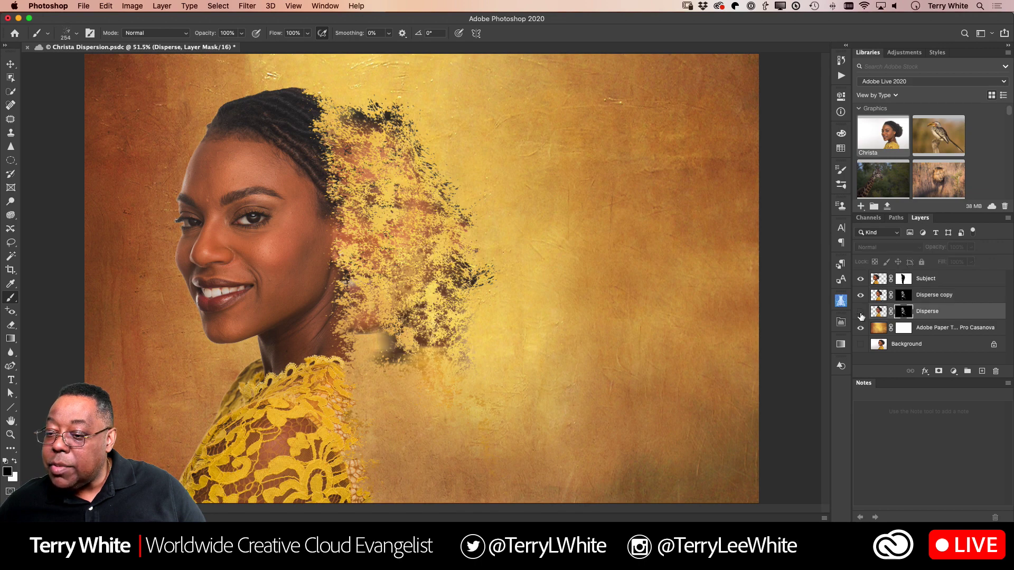
{"action": "left_click", "coordinate": [861, 313]}
{"action": "left_click", "coordinate": [861, 312]}
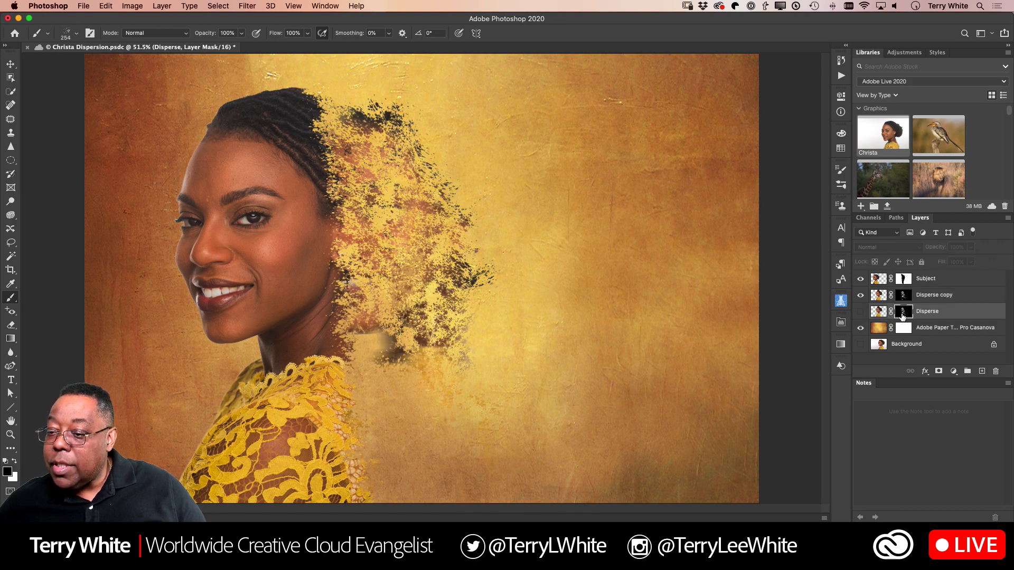
{"action": "right_click", "coordinate": [901, 315]}
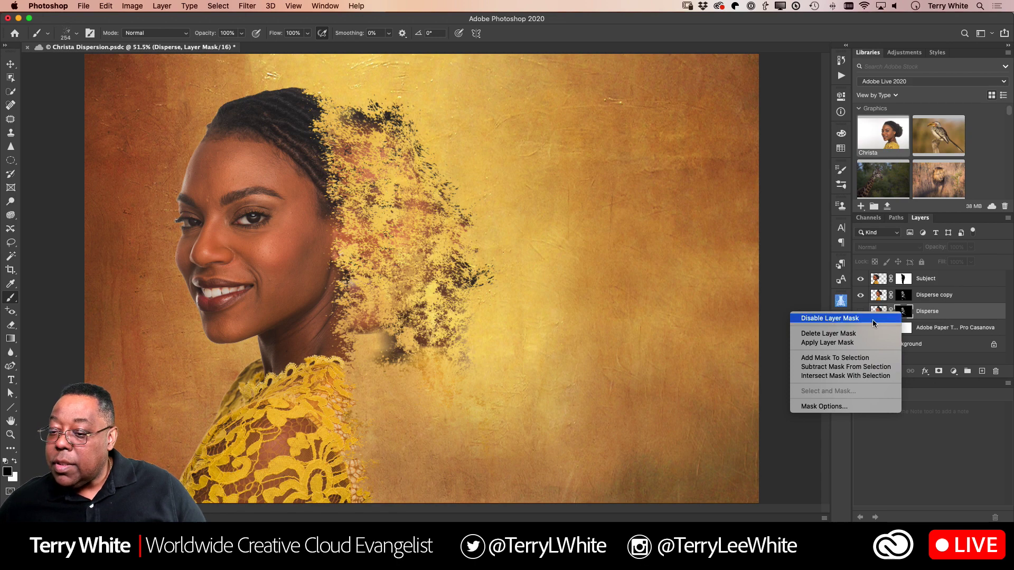
{"action": "left_click", "coordinate": [869, 344]}
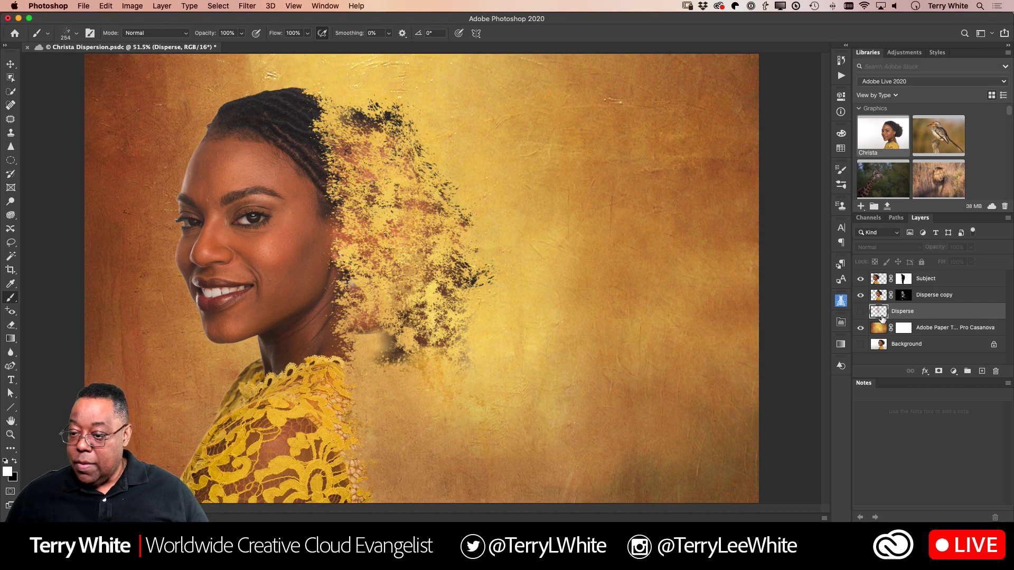
{"action": "left_click", "coordinate": [860, 313]}
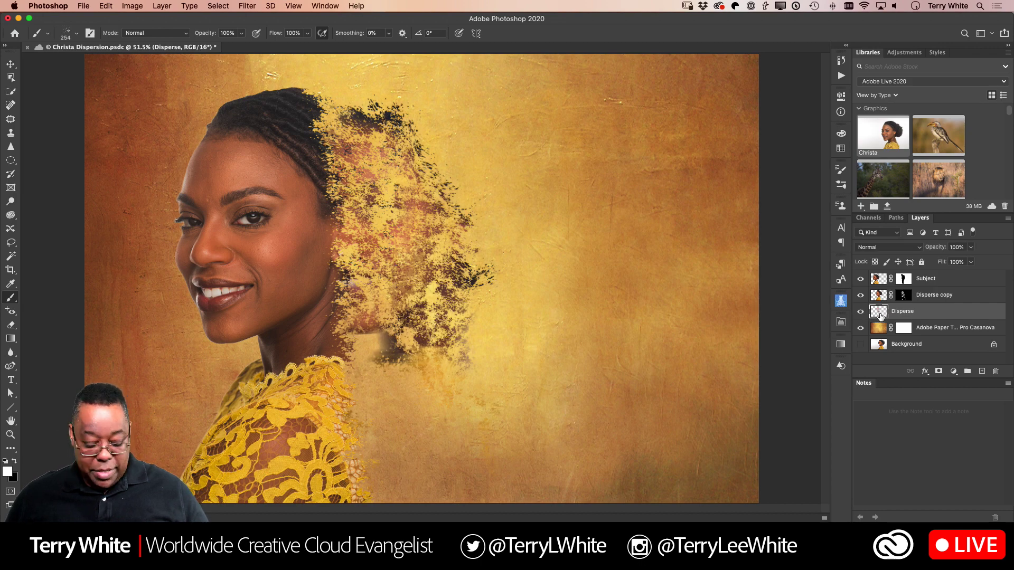
{"action": "key", "text": "super+t"}
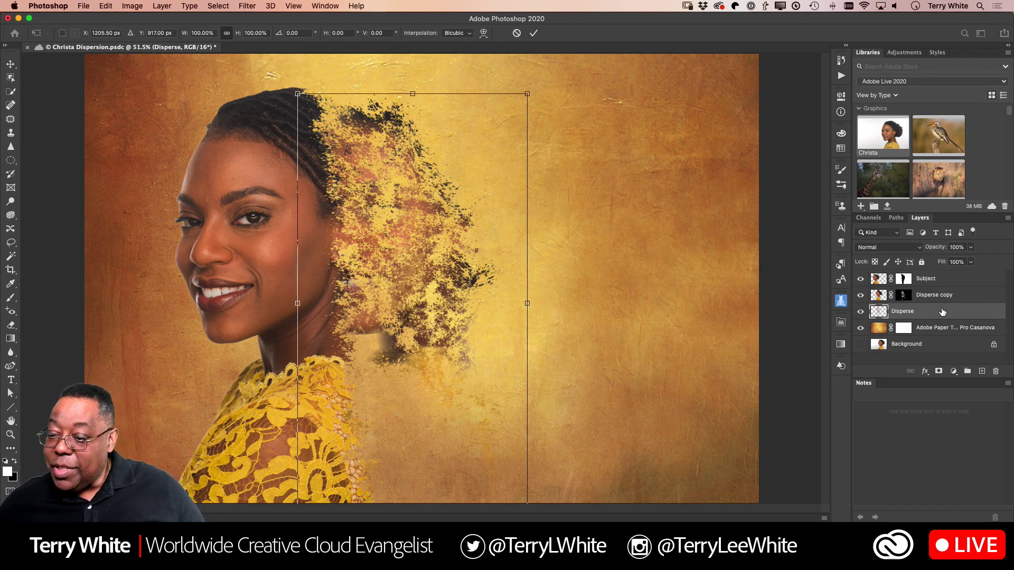
{"action": "key", "text": "Return"}
{"action": "key", "text": "b"}
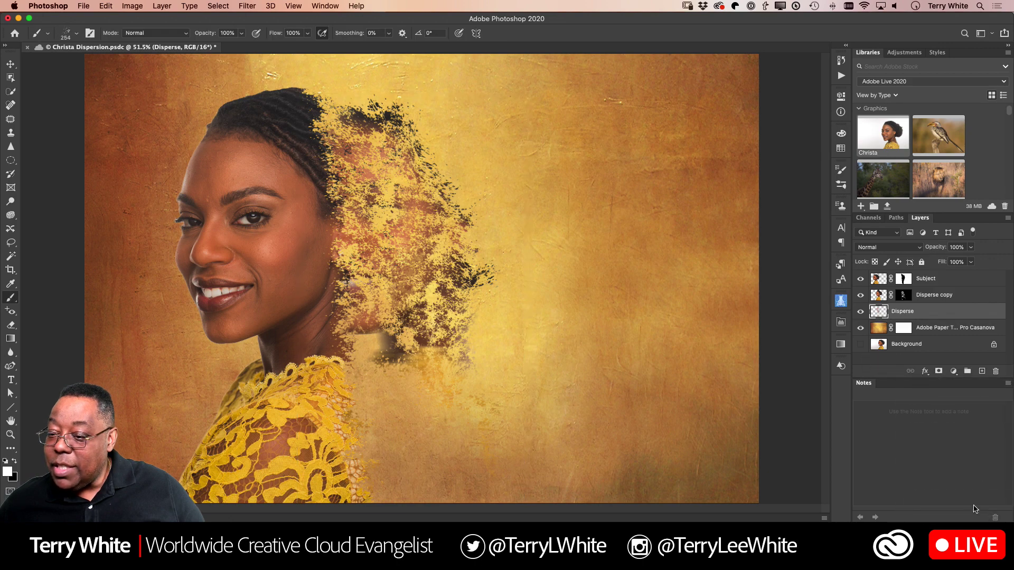
Duplicate the Subject layer and apply the duplicate's layer mask permanently to its pixels.
{"action": "left_click_drag", "start_coordinate": [880, 283], "coordinate": [981, 371]}
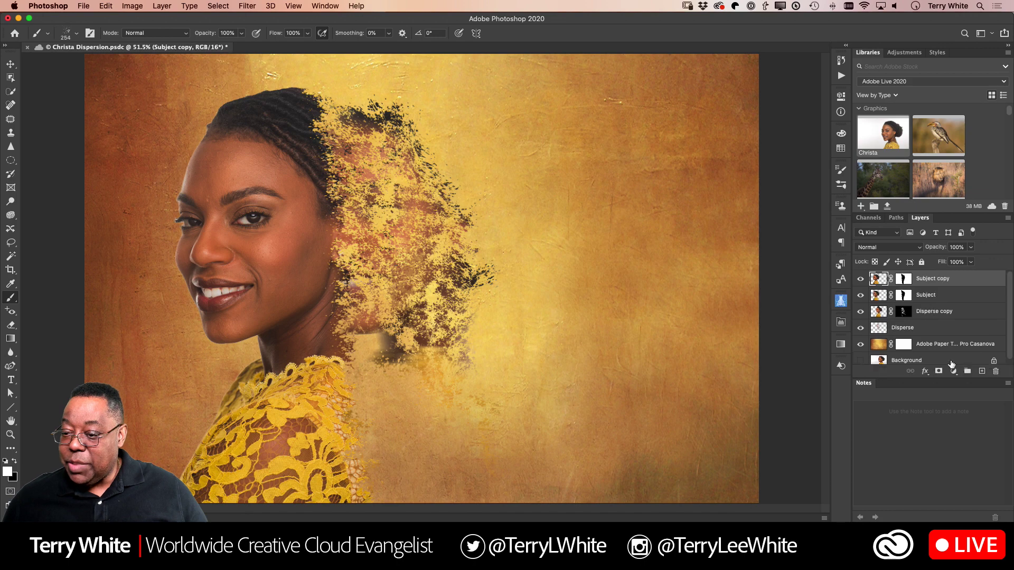
{"action": "right_click", "coordinate": [903, 280]}
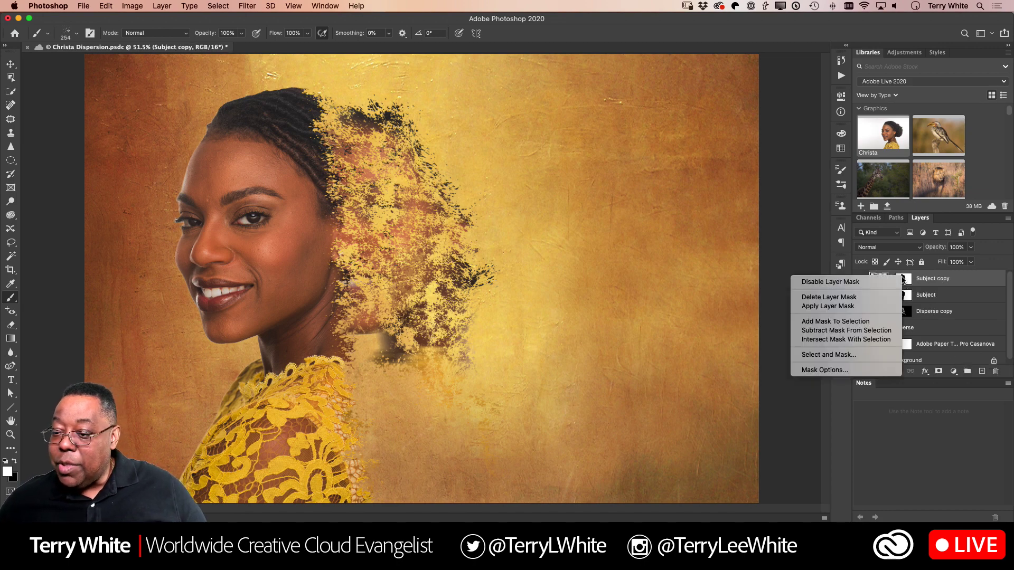
{"action": "left_click", "coordinate": [892, 297]}
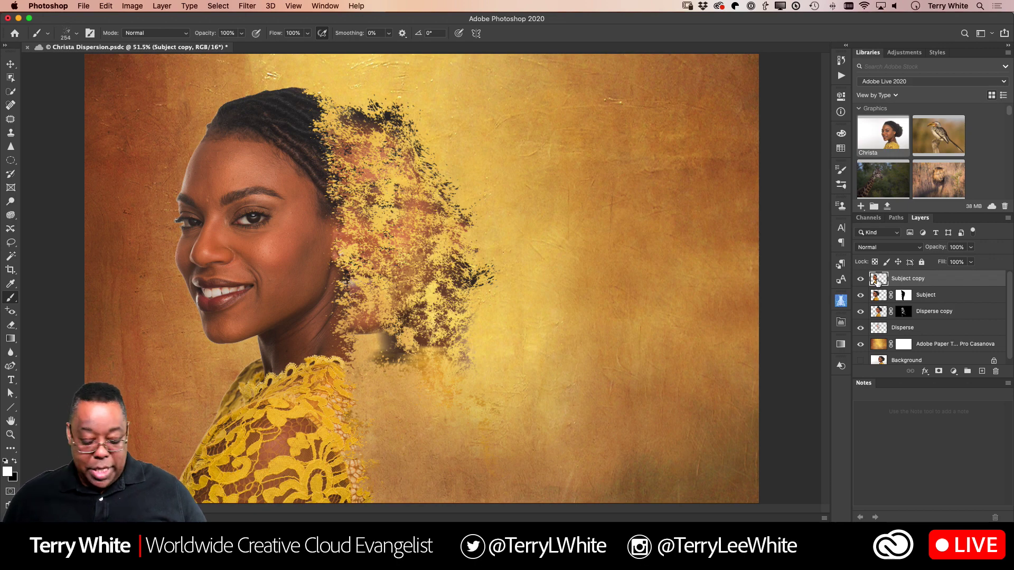
Move the Subject copy with Free Transform to X 1139.79 px over the particles, and add a black mask that hides it.
{"action": "key", "text": "ctrl+t"}
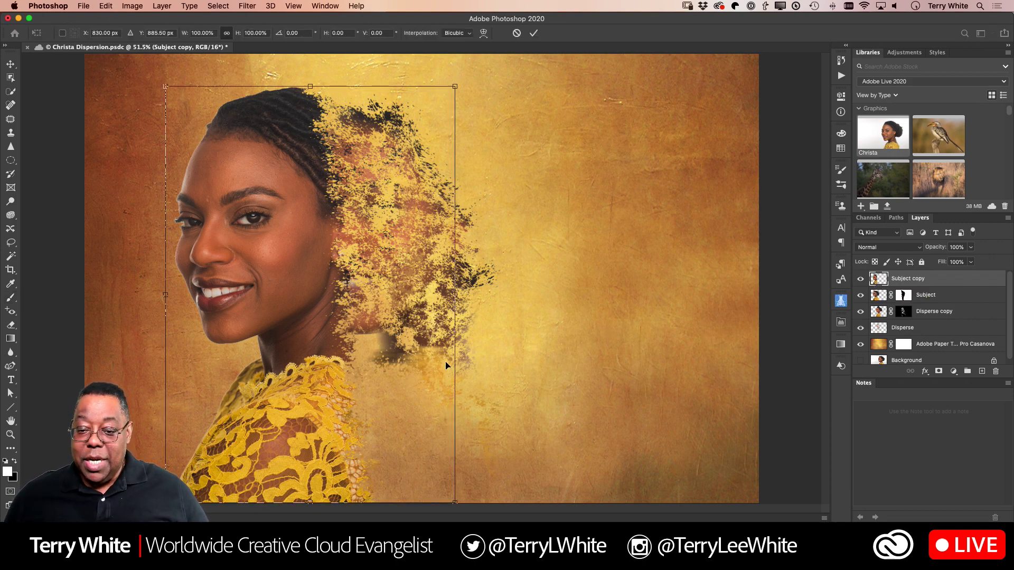
{"action": "left_click_drag", "start_coordinate": [377, 379], "coordinate": [461, 381]}
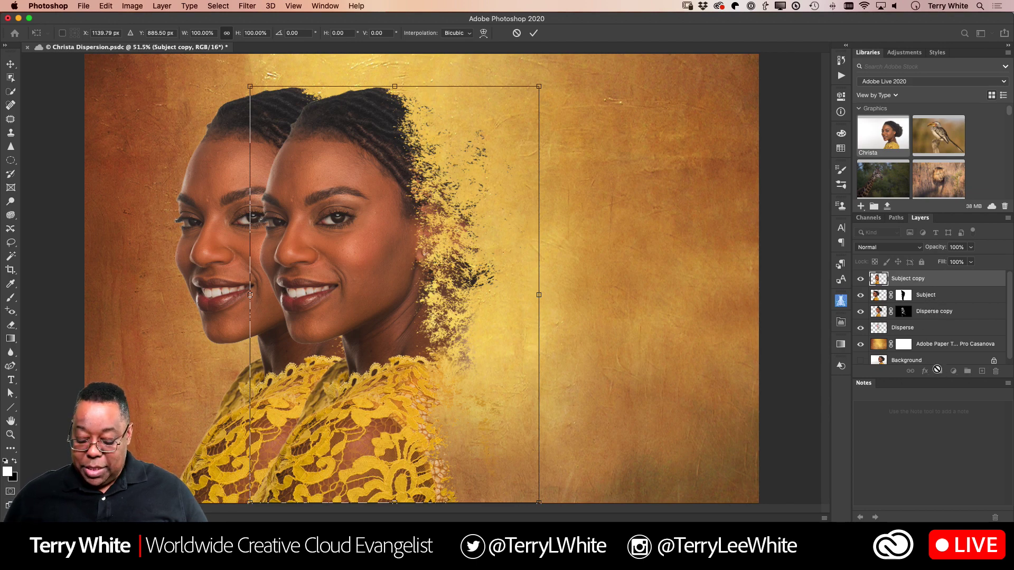
{"action": "key", "text": "Return"}
{"action": "key", "text": "b"}
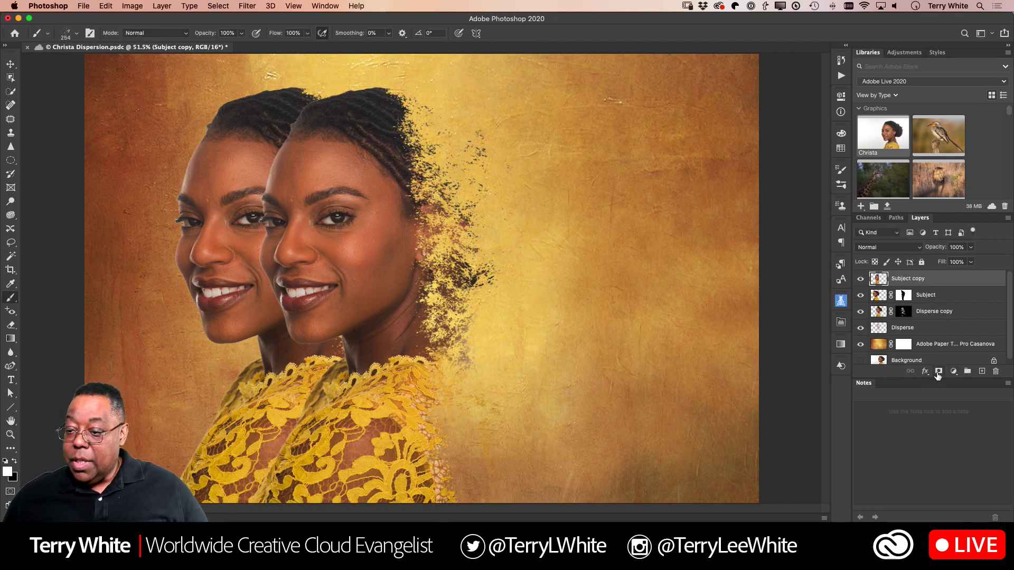
{"action": "left_click", "coordinate": [939, 373], "text": "alt"}
{"action": "key", "text": "x"}
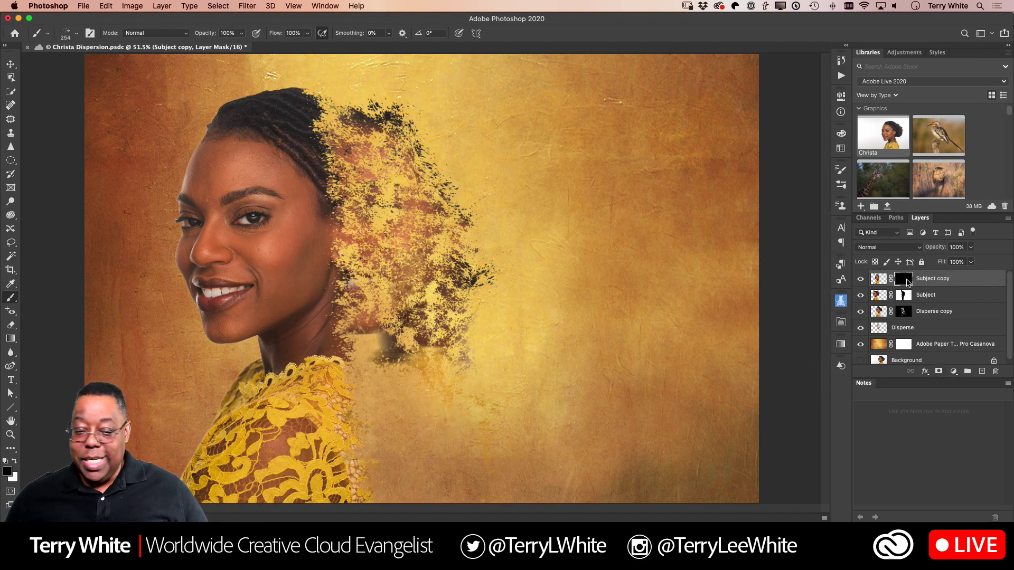
Save the document and paint white with the spatter brush on the Subject copy's mask to reveal the lace beside the shoulder.
{"action": "key", "text": "super+s"}
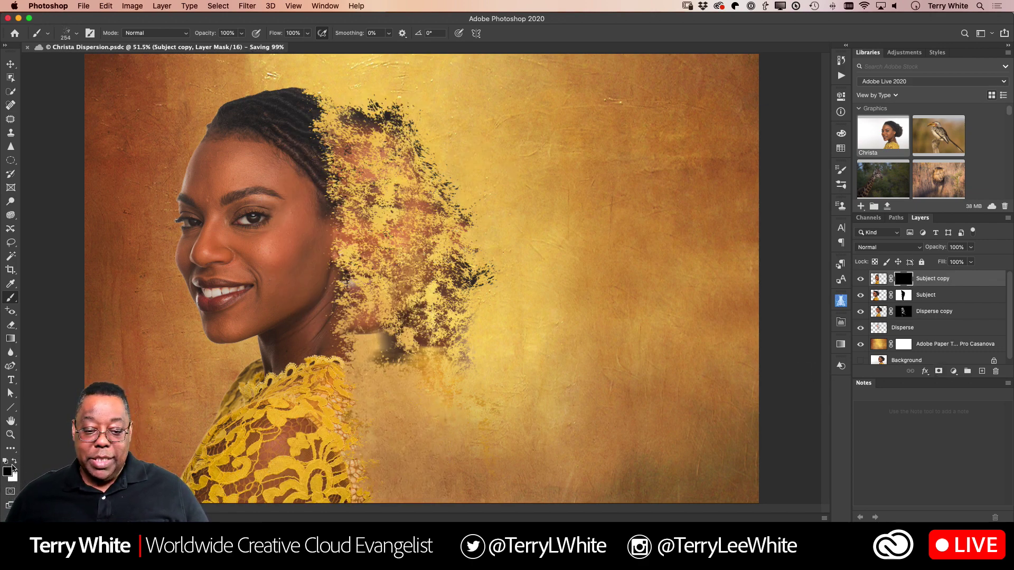
{"action": "left_click", "coordinate": [14, 462]}
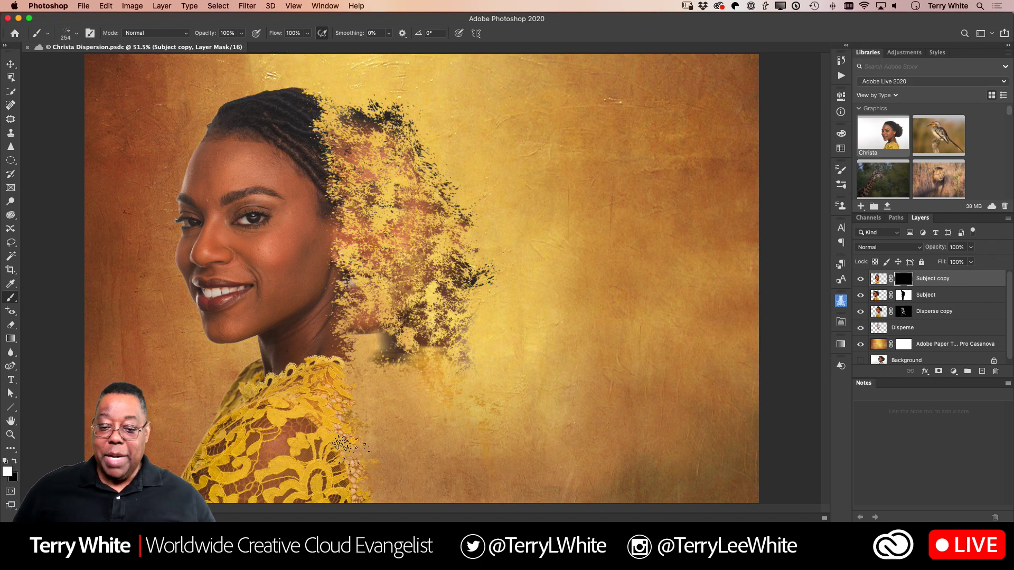
{"action": "left_click", "coordinate": [384, 423]}
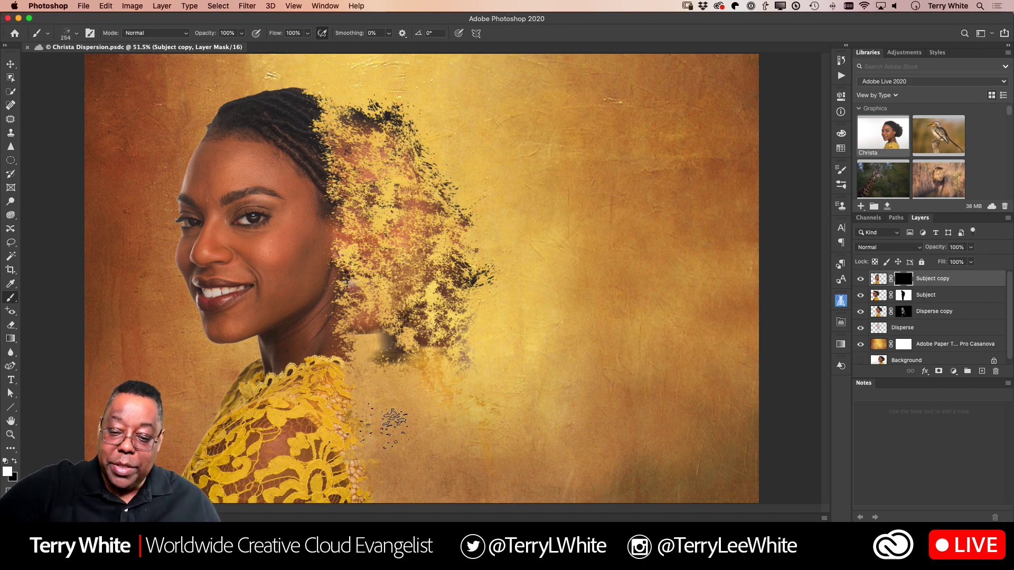
{"action": "mouse_move", "coordinate": [404, 460]}
{"action": "left_mouse_down"}
{"action": "mouse_move", "coordinate": [388, 377]}
{"action": "mouse_move", "coordinate": [409, 388]}
{"action": "mouse_move", "coordinate": [433, 475]}
{"action": "mouse_move", "coordinate": [375, 367]}
{"action": "mouse_move", "coordinate": [399, 468]}
{"action": "mouse_move", "coordinate": [462, 467]}
{"action": "mouse_move", "coordinate": [462, 431]}
{"action": "mouse_move", "coordinate": [446, 428]}
{"action": "mouse_move", "coordinate": [425, 467]}
{"action": "mouse_move", "coordinate": [441, 454]}
{"action": "mouse_move", "coordinate": [438, 406]}
{"action": "mouse_move", "coordinate": [414, 370]}
{"action": "mouse_move", "coordinate": [385, 351]}
{"action": "mouse_move", "coordinate": [377, 355]}
{"action": "mouse_move", "coordinate": [468, 459]}
{"action": "left_mouse_up"}
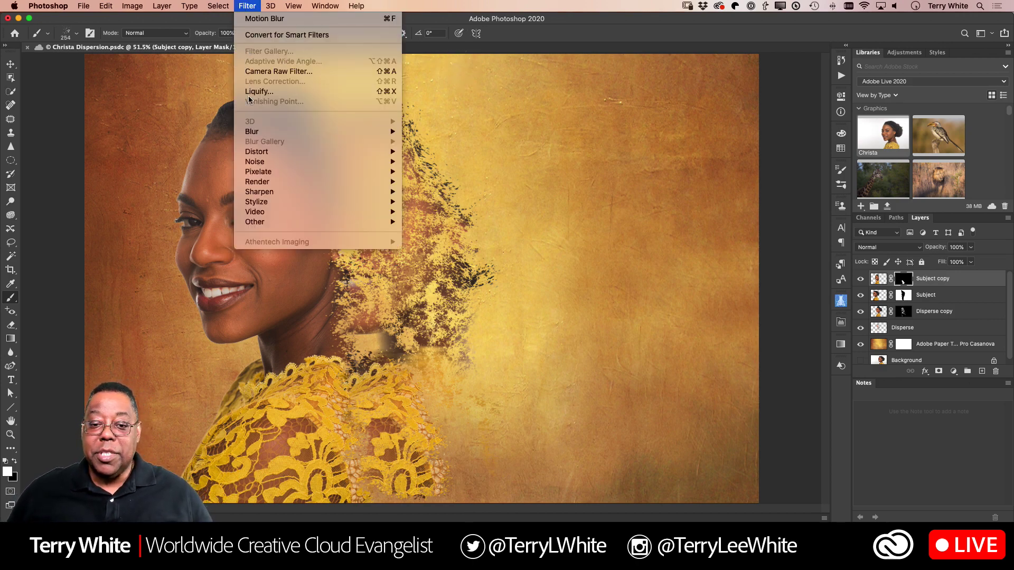
Apply a Motion Blur with angle 0° and distance 1313 pixels to the Subject copy's mask, and return to the Brush tool.
{"action": "mouse_move", "coordinate": [253, 131]}
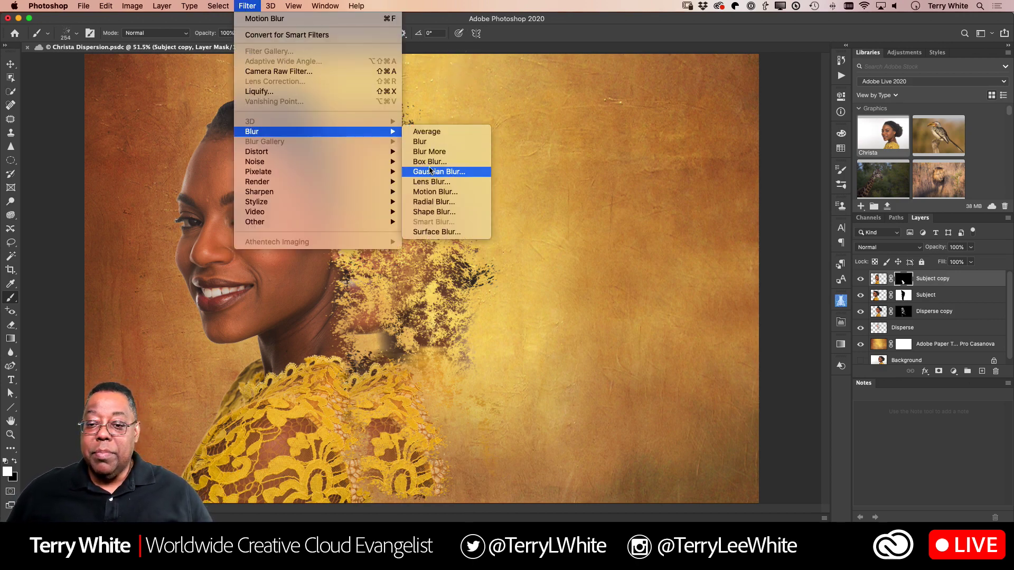
{"action": "left_click", "coordinate": [436, 192]}
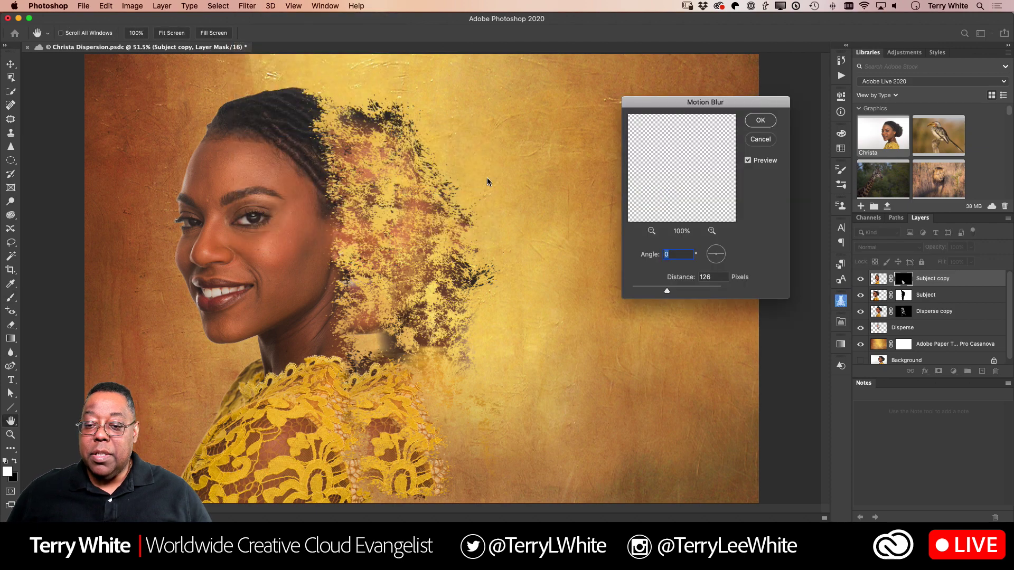
{"action": "left_click_drag", "start_coordinate": [667, 290], "coordinate": [711, 294]}
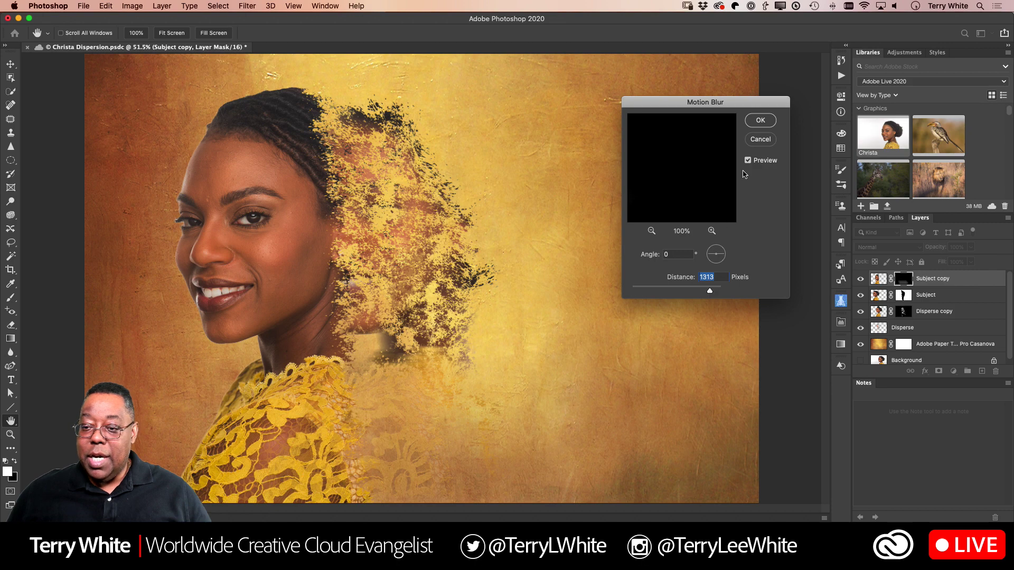
{"action": "left_click", "coordinate": [761, 120]}
{"action": "key", "text": "b"}
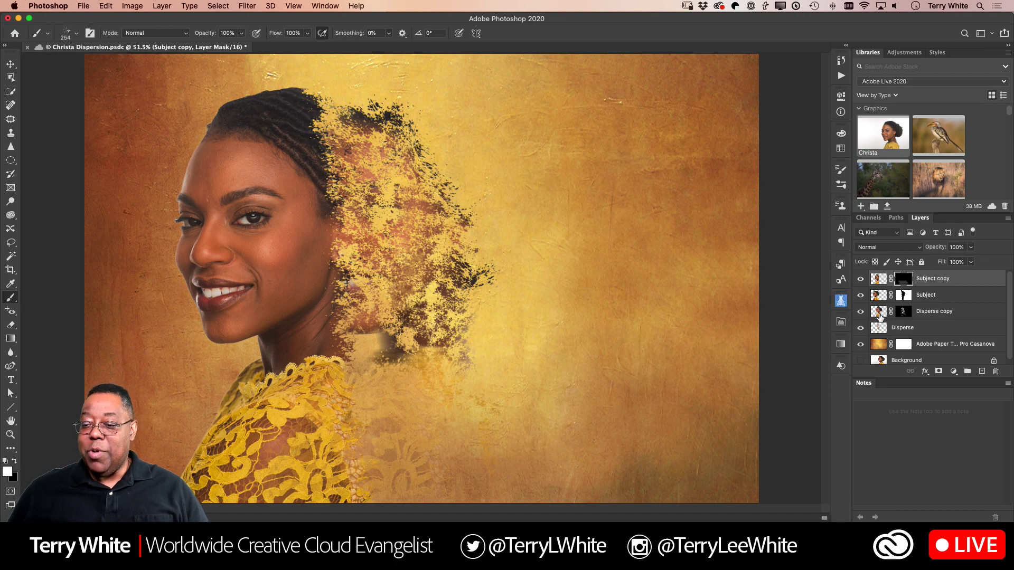
Lower the Disperse copy layer's opacity to 3%.
{"action": "left_click", "coordinate": [879, 315]}
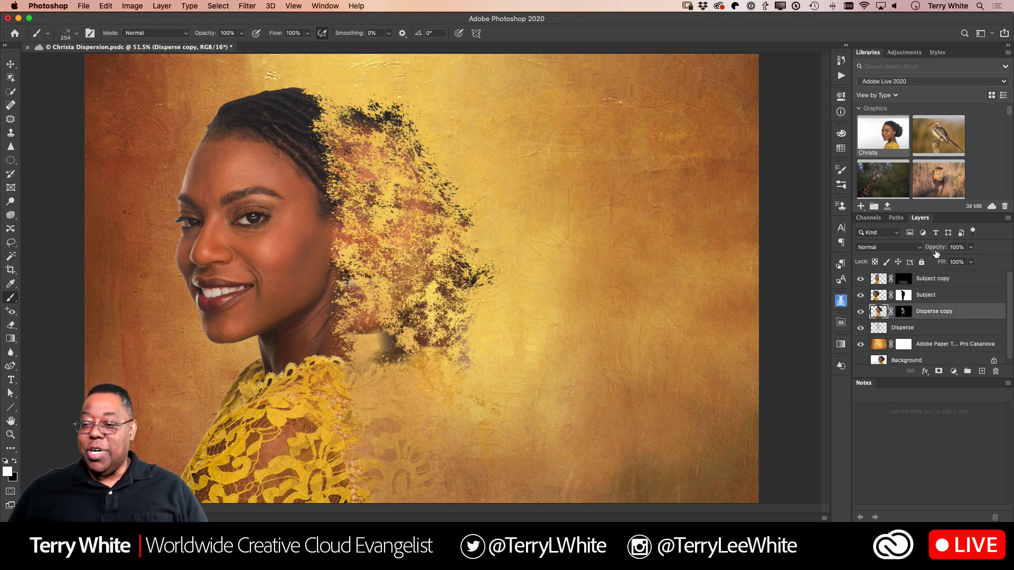
{"action": "left_click_drag", "start_coordinate": [936, 251], "coordinate": [845, 264]}
Toggle the Subject copy, Subject, Disperse copy and Disperse layers off and on one at a time to compare their contributions.
{"action": "left_click", "coordinate": [860, 280]}
{"action": "left_click", "coordinate": [861, 280]}
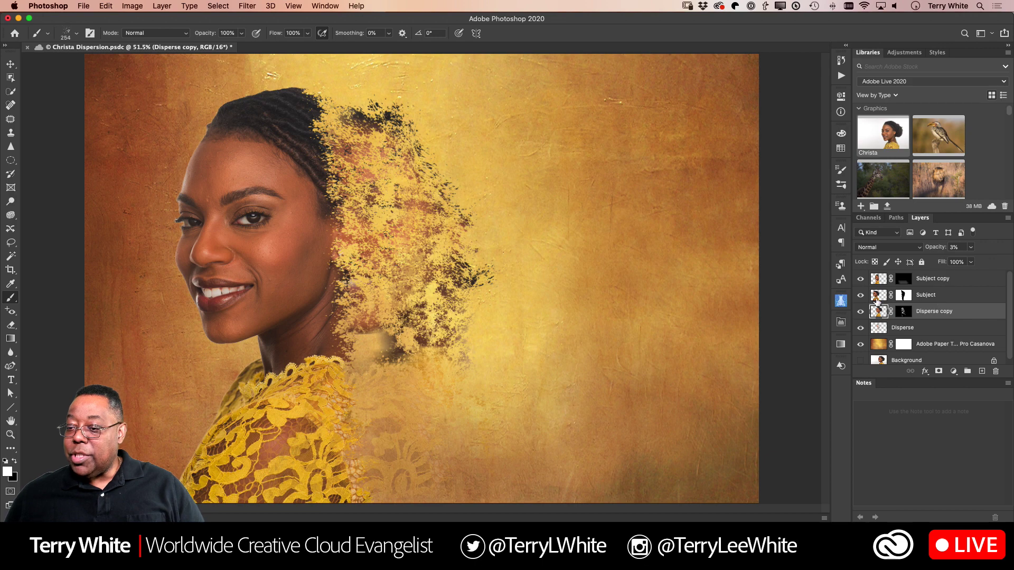
{"action": "left_click", "coordinate": [863, 296]}
{"action": "left_click", "coordinate": [862, 296]}
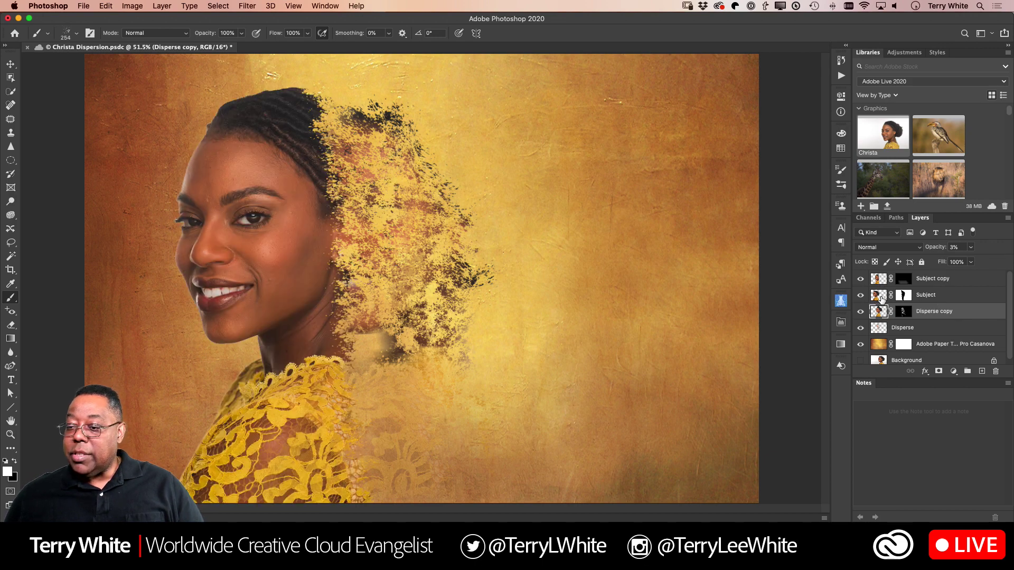
{"action": "left_click", "coordinate": [862, 312]}
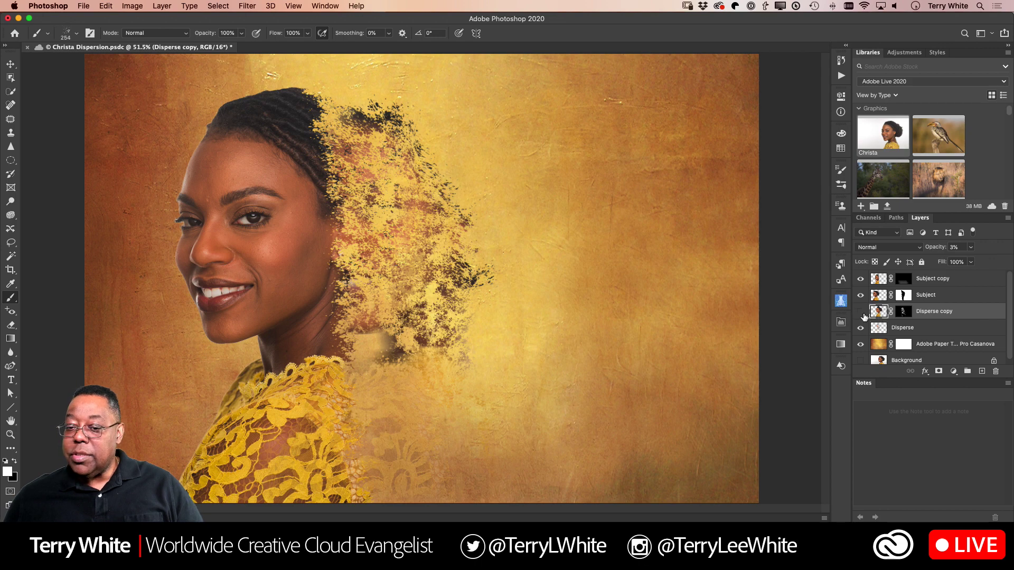
{"action": "left_click", "coordinate": [862, 313]}
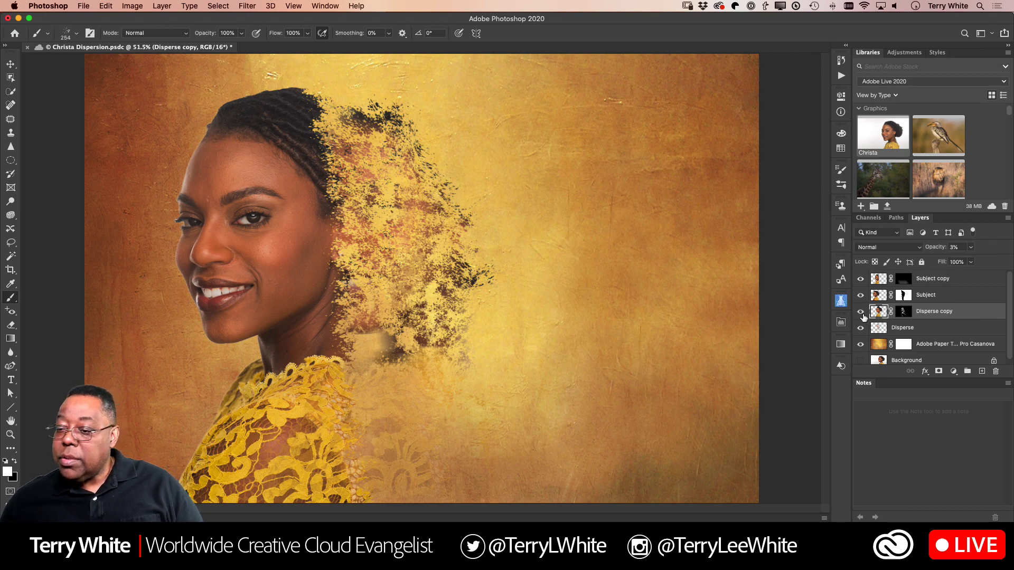
{"action": "left_click", "coordinate": [861, 328]}
{"action": "left_click", "coordinate": [860, 328]}
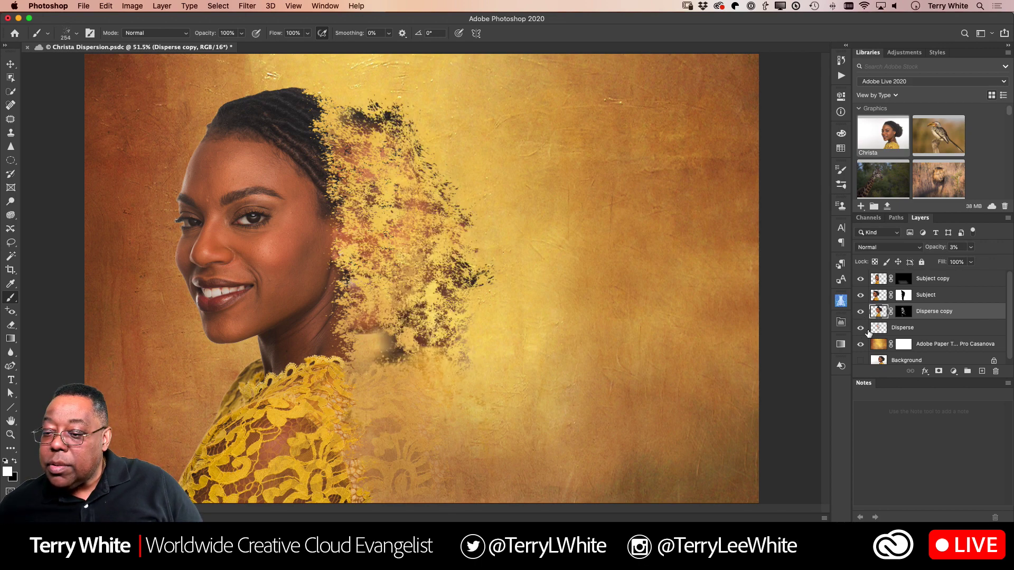
Adjust the Disperse layer's opacity and move the Subject copy layer directly beneath the Subject layer.
{"action": "left_click", "coordinate": [895, 328]}
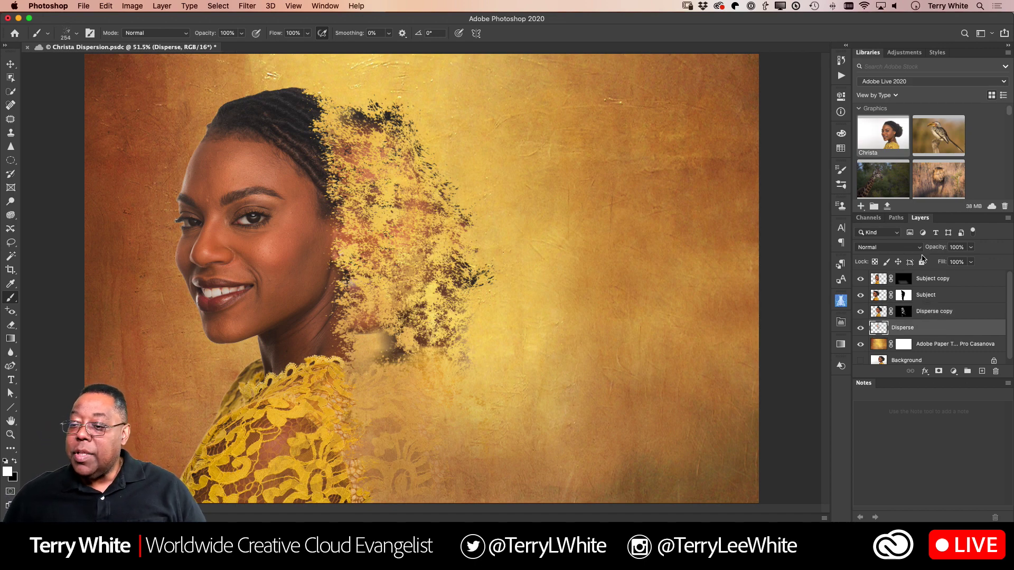
{"action": "mouse_move", "coordinate": [936, 251]}
{"action": "left_mouse_down"}
{"action": "mouse_move", "coordinate": [870, 256]}
{"action": "mouse_move", "coordinate": [922, 252]}
{"action": "left_mouse_up"}
{"action": "mouse_move", "coordinate": [952, 285]}
{"action": "left_mouse_down"}
{"action": "mouse_move", "coordinate": [953, 314]}
{"action": "mouse_move", "coordinate": [955, 301]}
{"action": "left_mouse_up"}
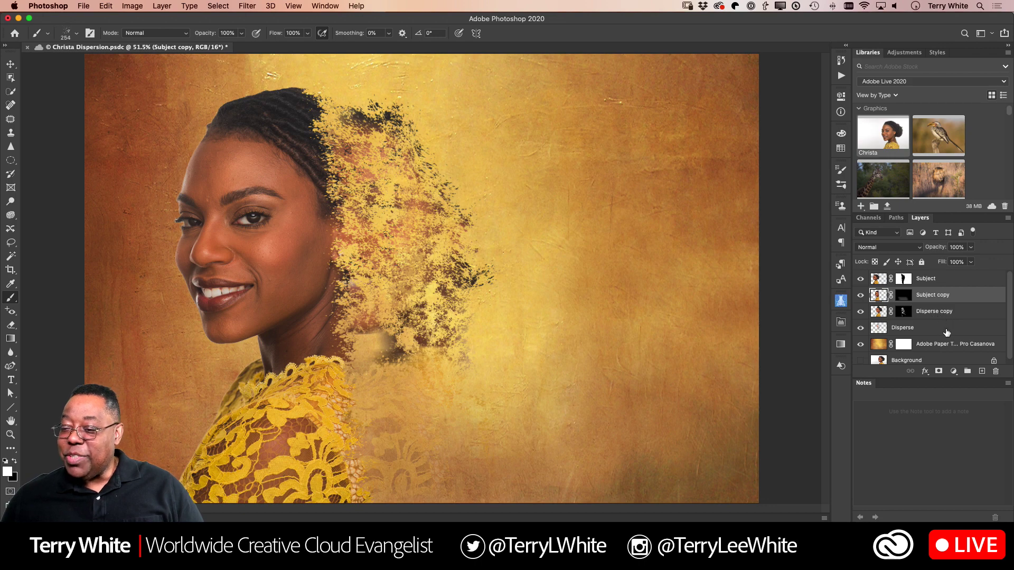
Toggle the paper texture layer off and on, and view the composite full screen before returning to the standard screen mode.
{"action": "key", "text": "q"}
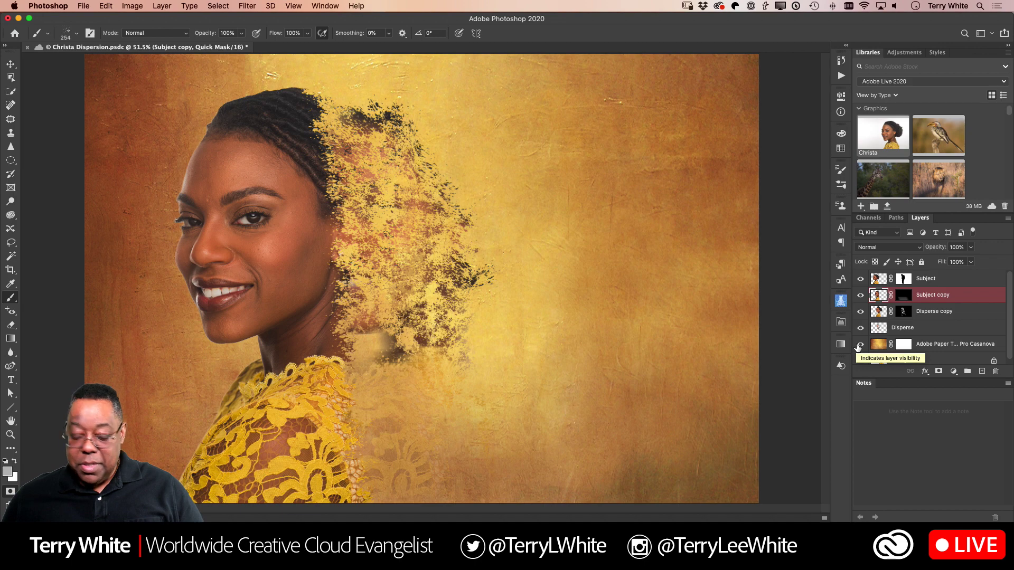
{"action": "key", "text": "q"}
{"action": "left_click", "coordinate": [860, 346]}
{"action": "left_click", "coordinate": [861, 346]}
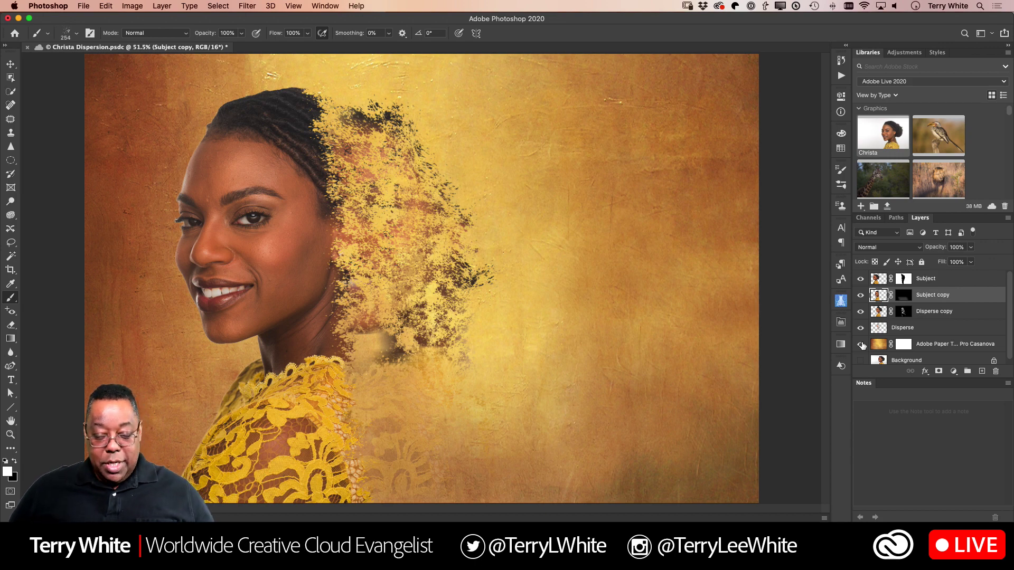
{"action": "key", "text": "f"}
{"action": "key", "text": "f"}
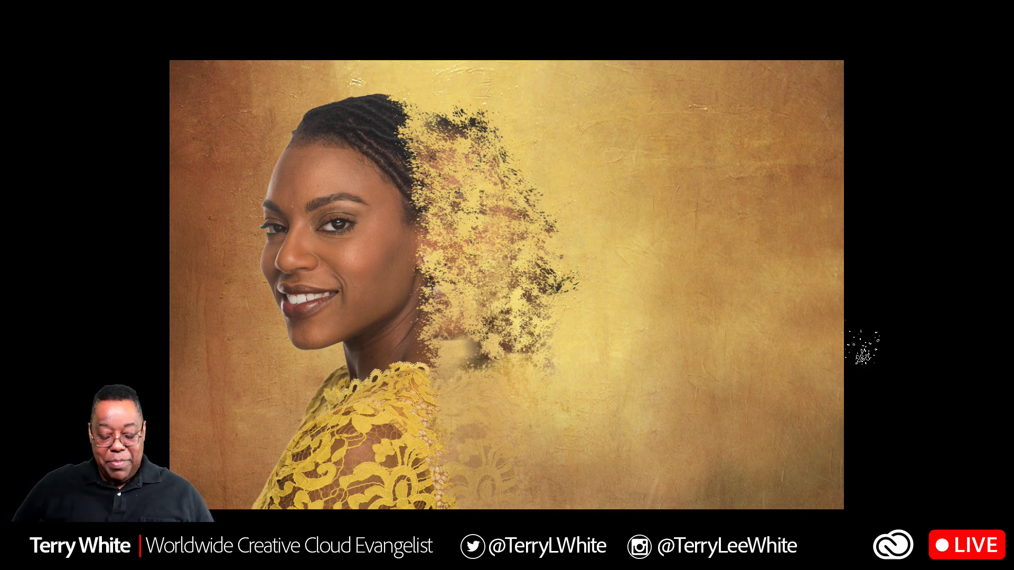
{"action": "key", "text": "f"}
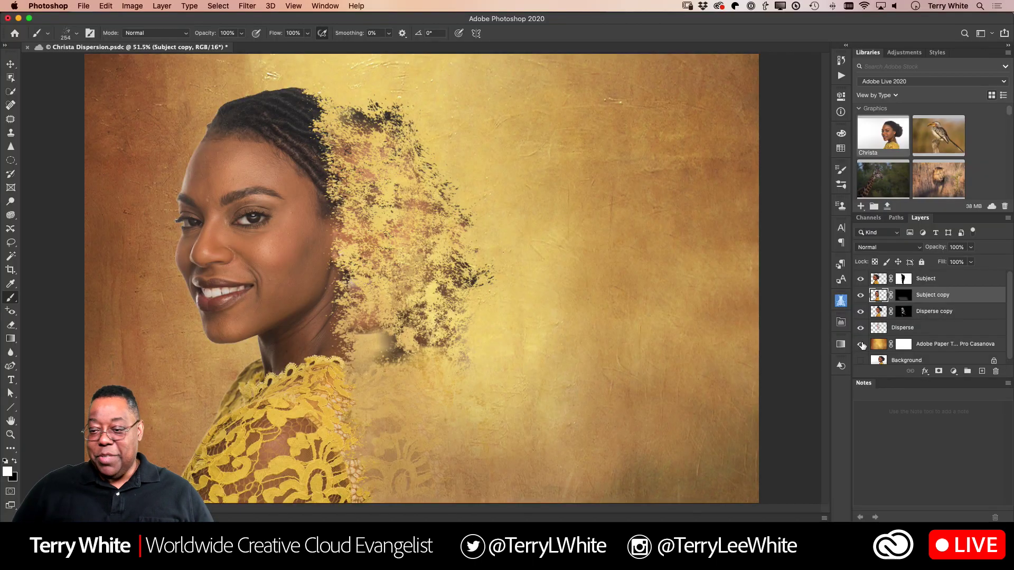
Hide the Subject copy layer and switch to full screen mode with the menu bar to review the composite.
{"action": "left_click", "coordinate": [861, 294]}
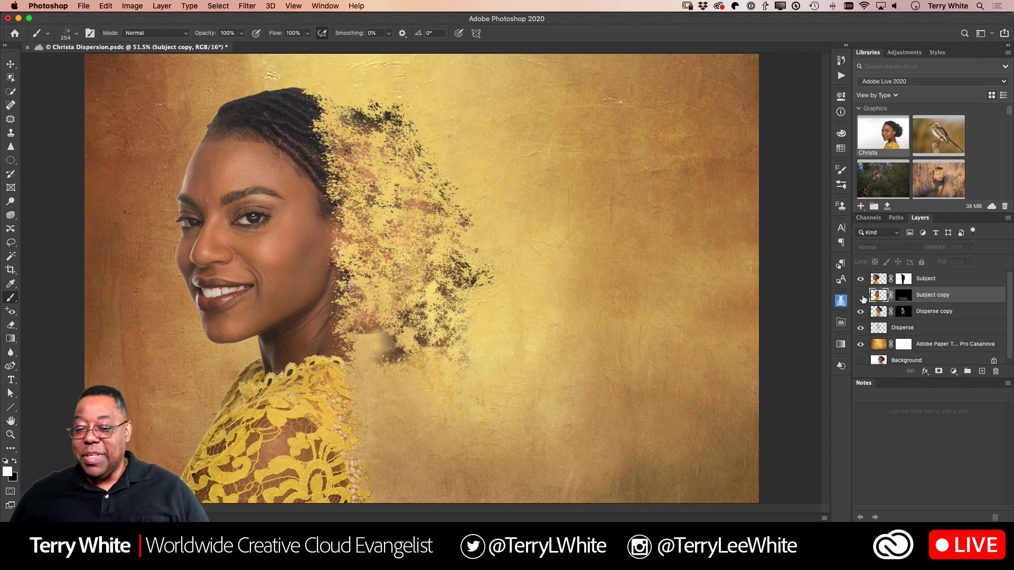
{"action": "key", "text": "f"}
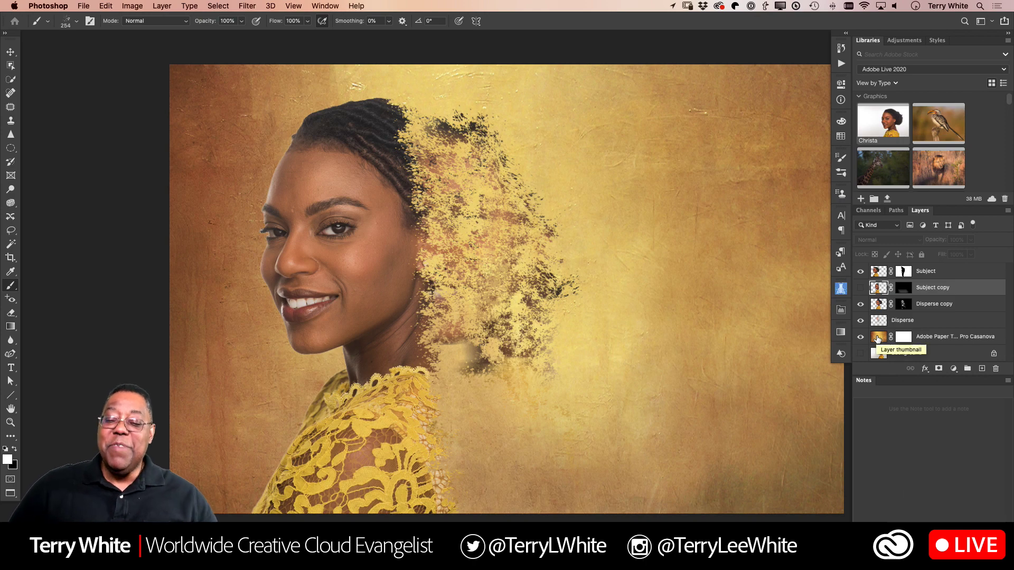